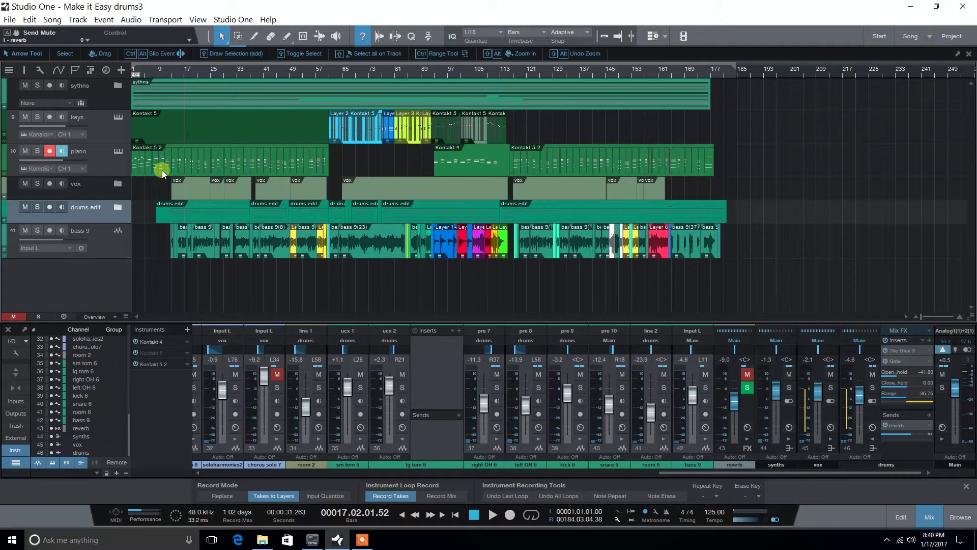
- Play the full arrangement from around bar 17
key(space)
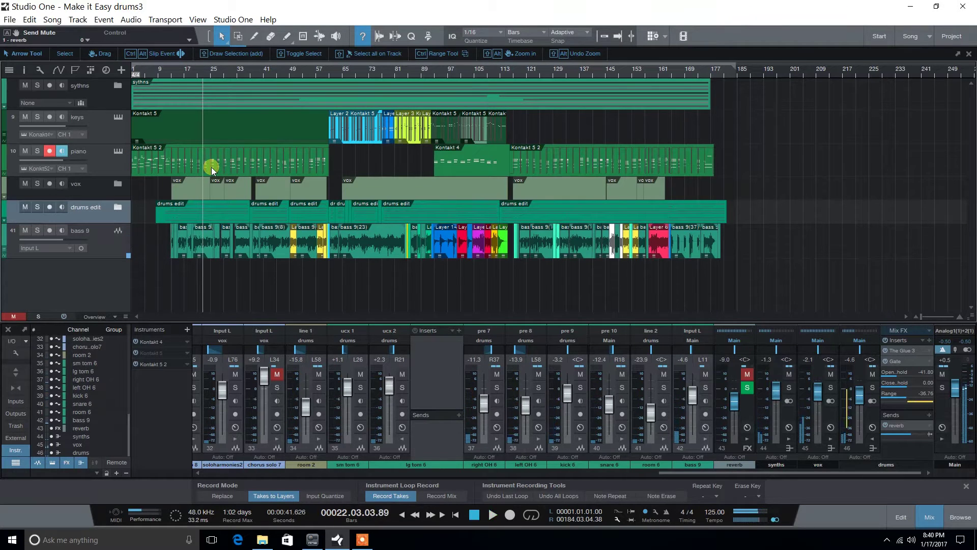
drag(182, 75, 188, 89)
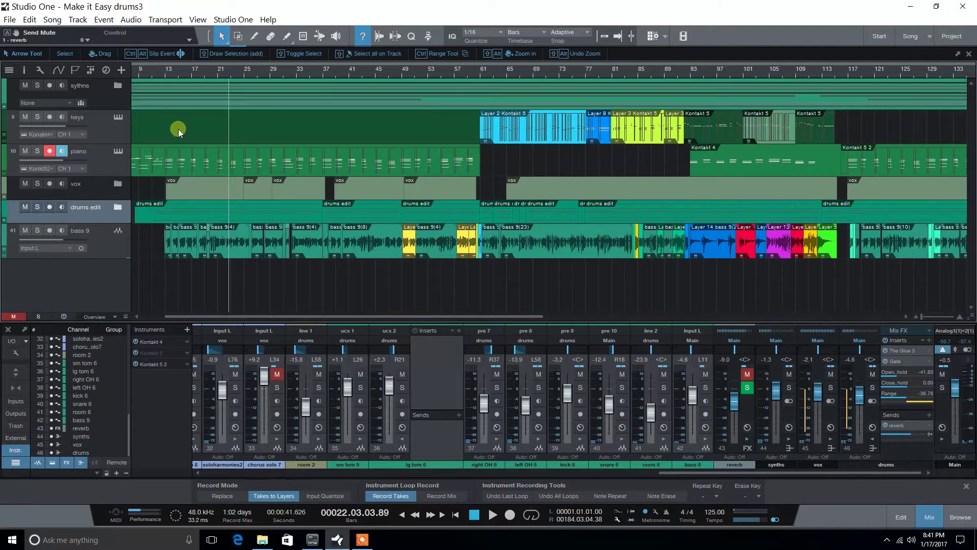
drag(162, 71, 189, 55)
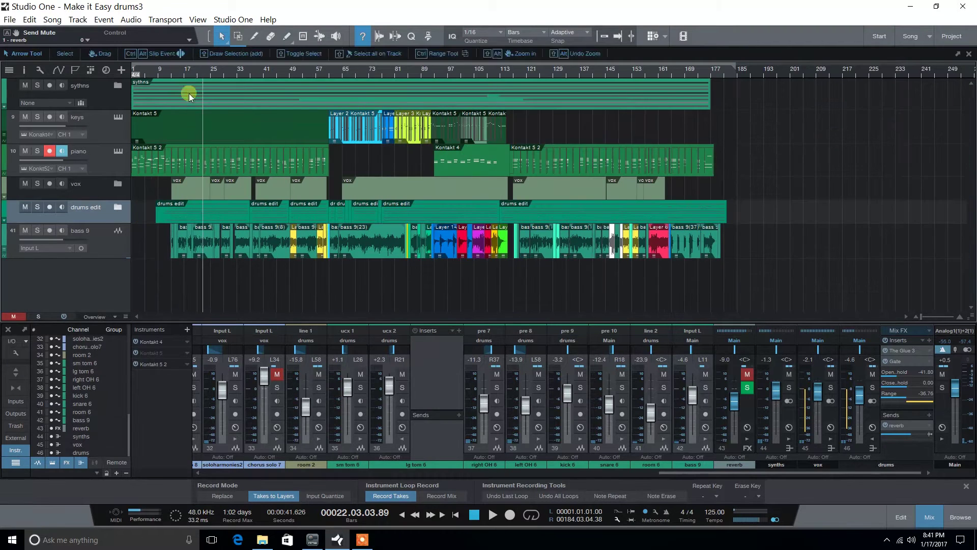
- Expand the drums edit folder track and look through the individual drum tracks inside it
click(118, 207)
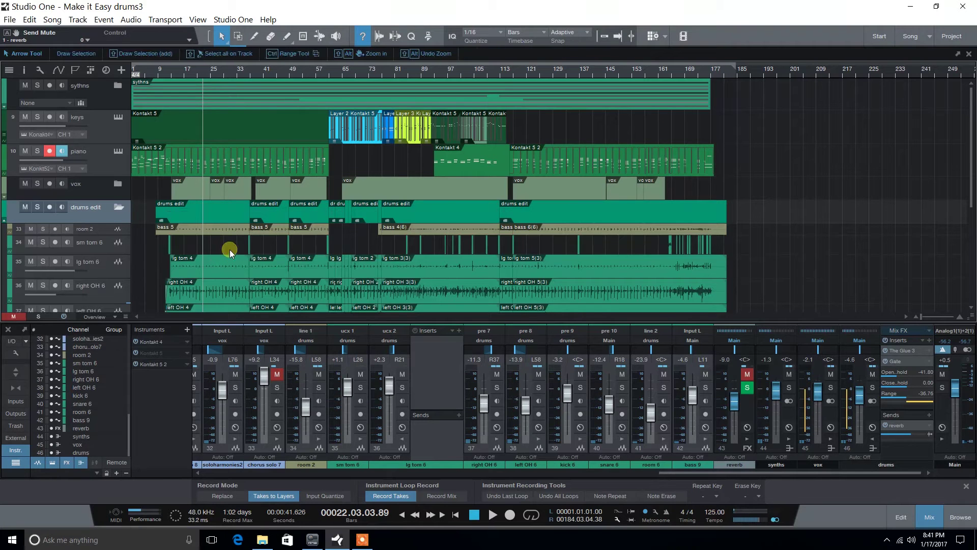
scroll(233, 252, down, 5)
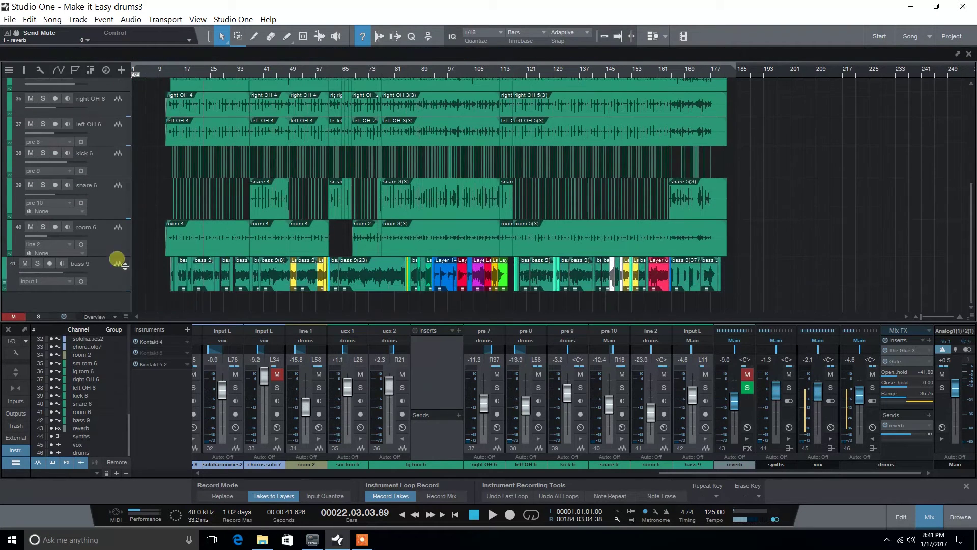
scroll(147, 270, up, 3)
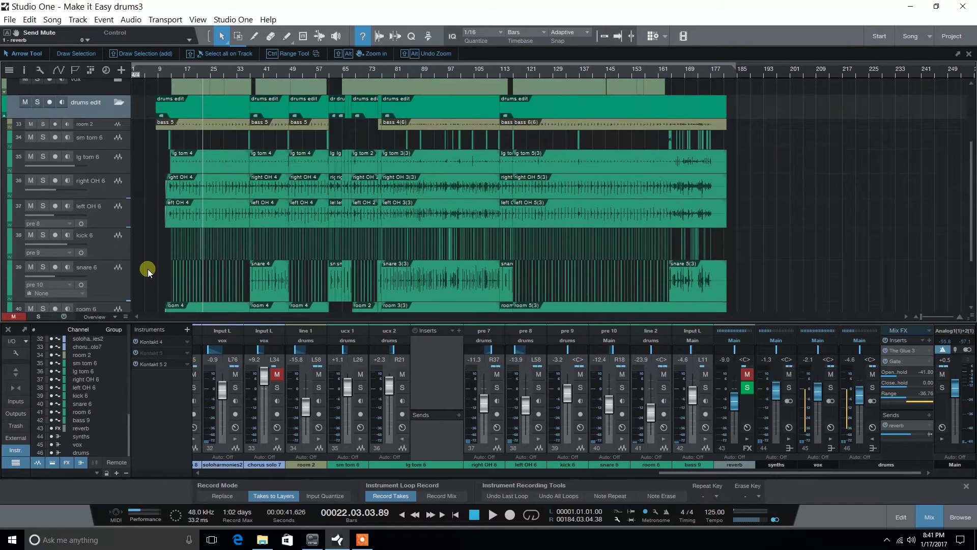
scroll(133, 245, down, 3)
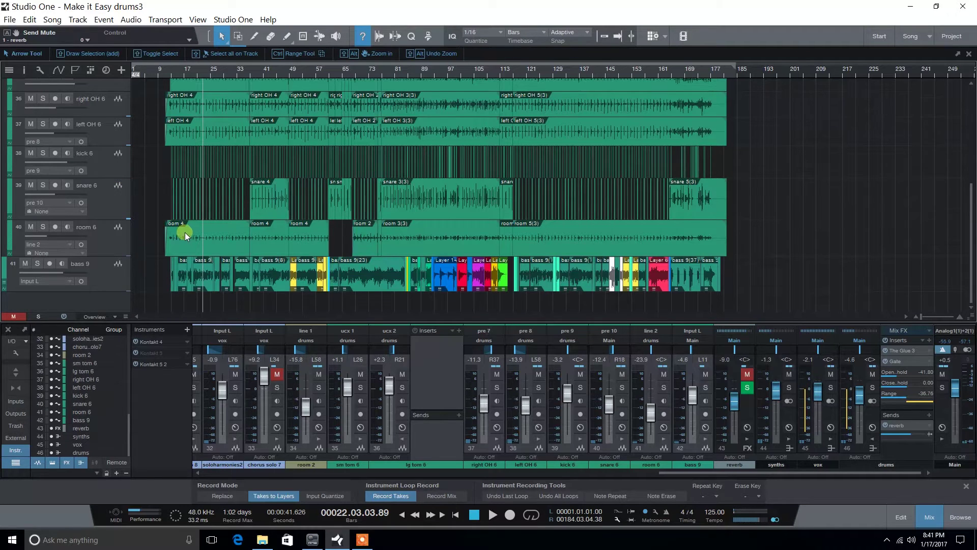
scroll(185, 232, up, 1)
scroll(184, 233, down, 1)
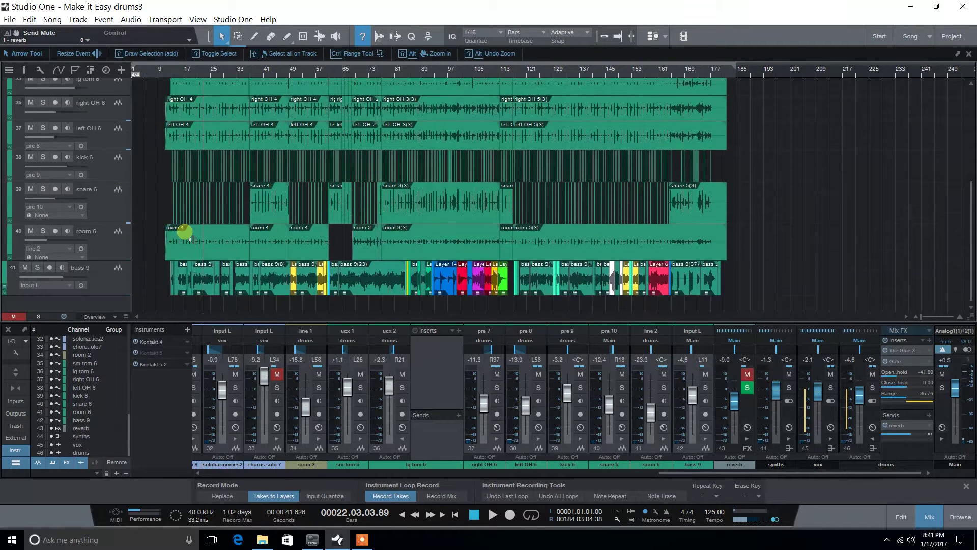
scroll(159, 254, up, 3)
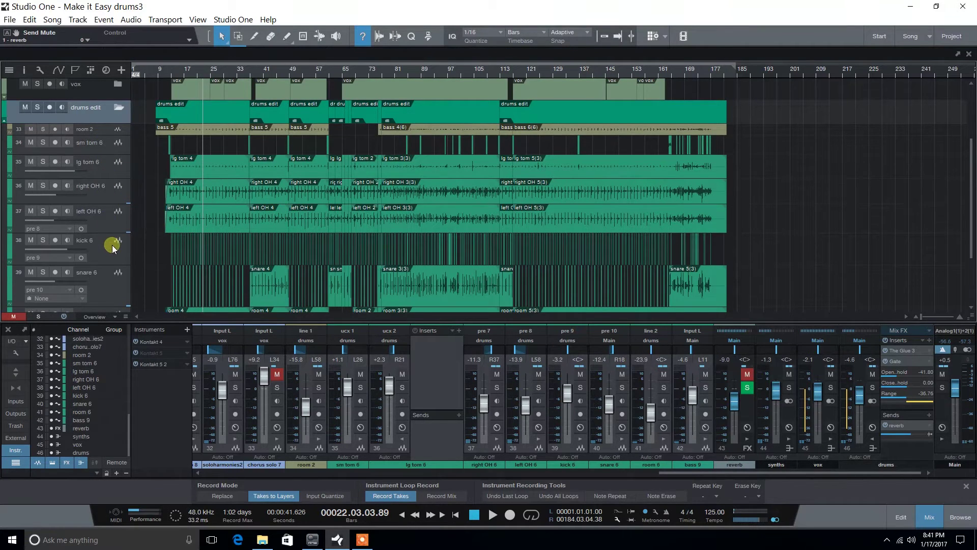
scroll(113, 245, down, 1)
scroll(113, 245, down, 1)
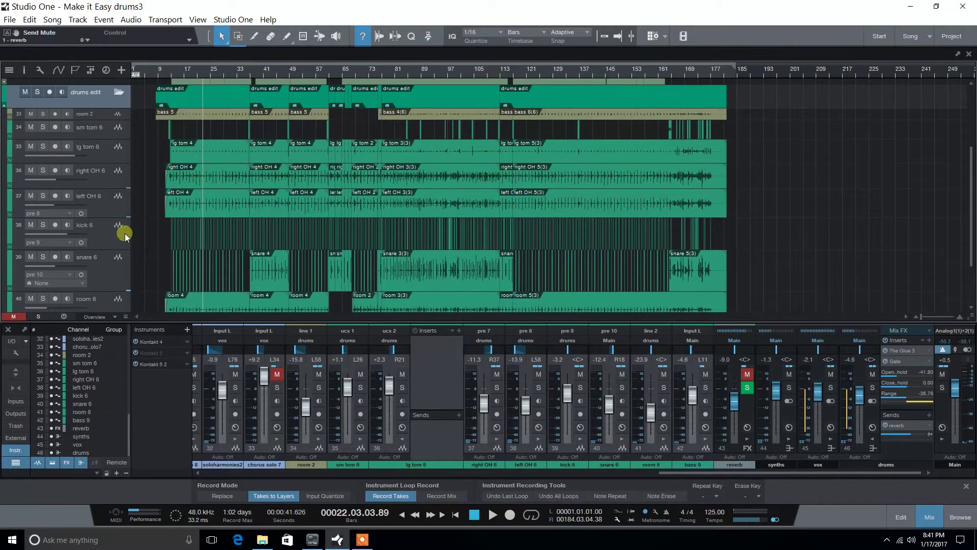
scroll(166, 280, down, 3)
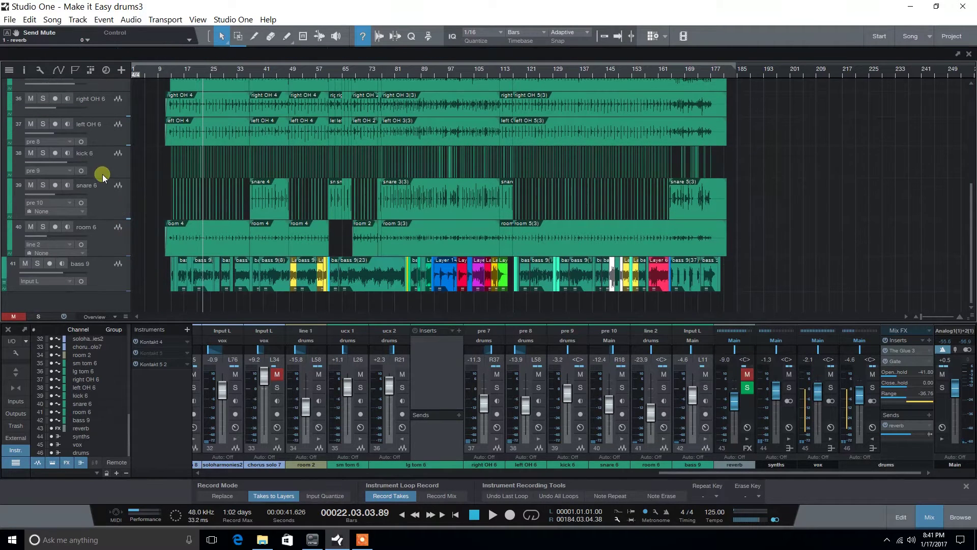
- Solo the kick 6 track and start playback to hear it on its own
click(103, 174)
scroll(172, 76, up, 4)
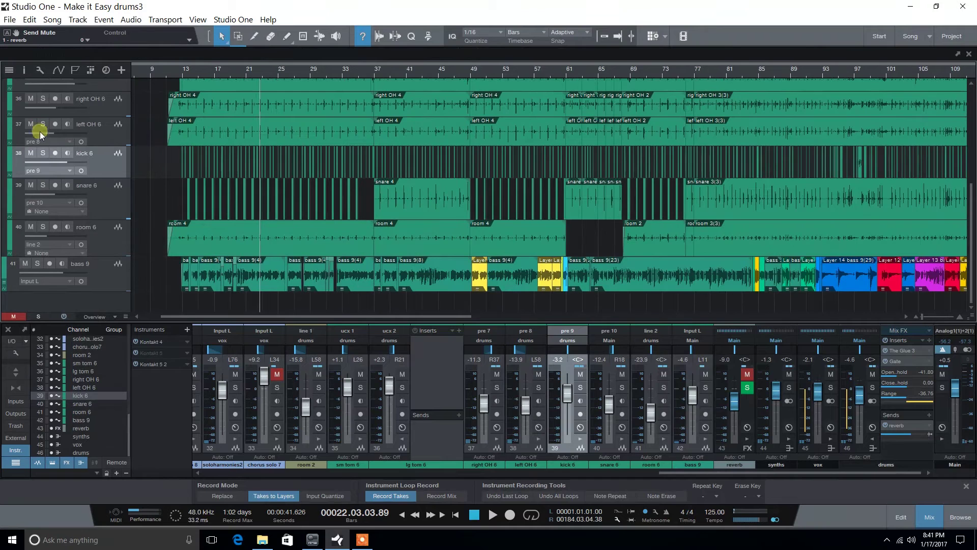
click(43, 153)
scroll(207, 69, up, 3)
double_click(207, 76)
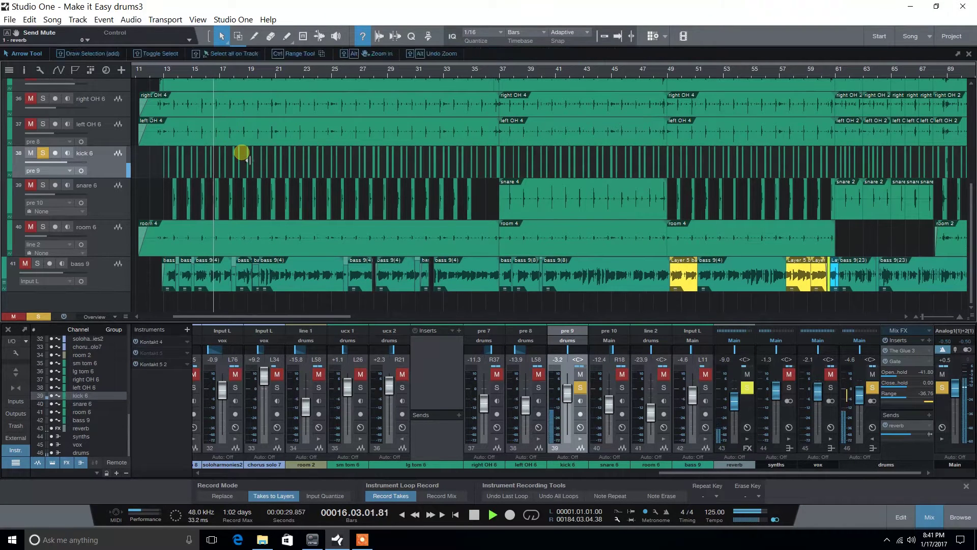
- Show the kick 6 channel's inserts and sends in the mixer, and play the soloed kick from bar 17
click(115, 170)
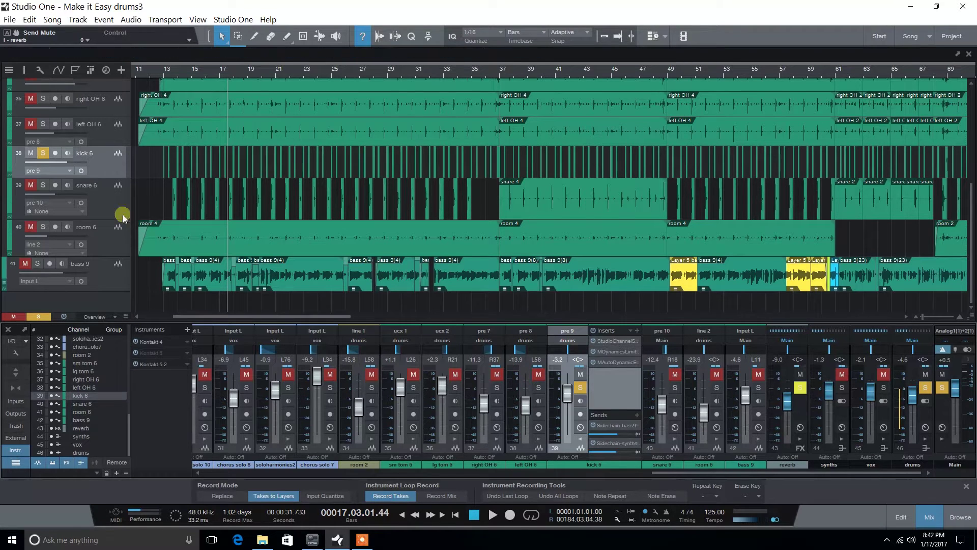
drag(236, 73, 253, 73)
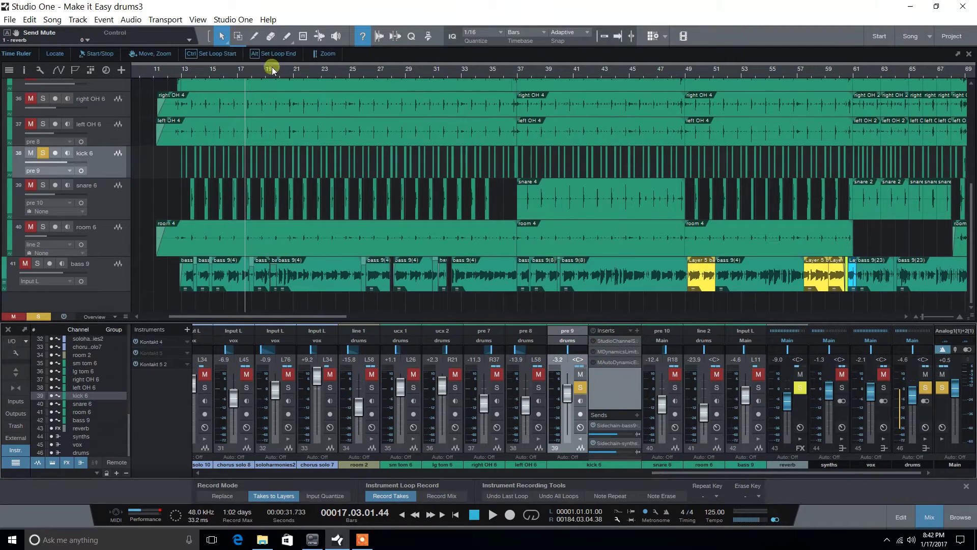
drag(273, 69, 294, 95)
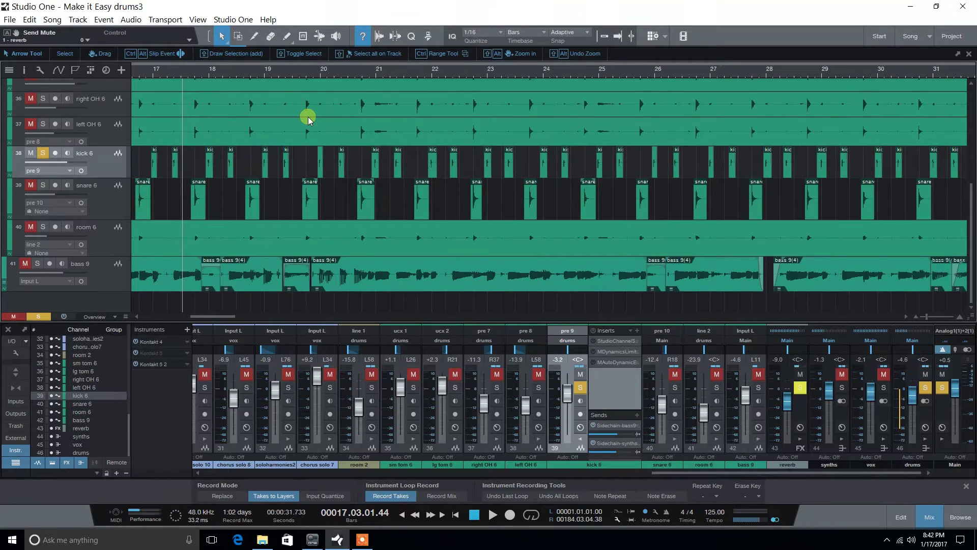
key(space)
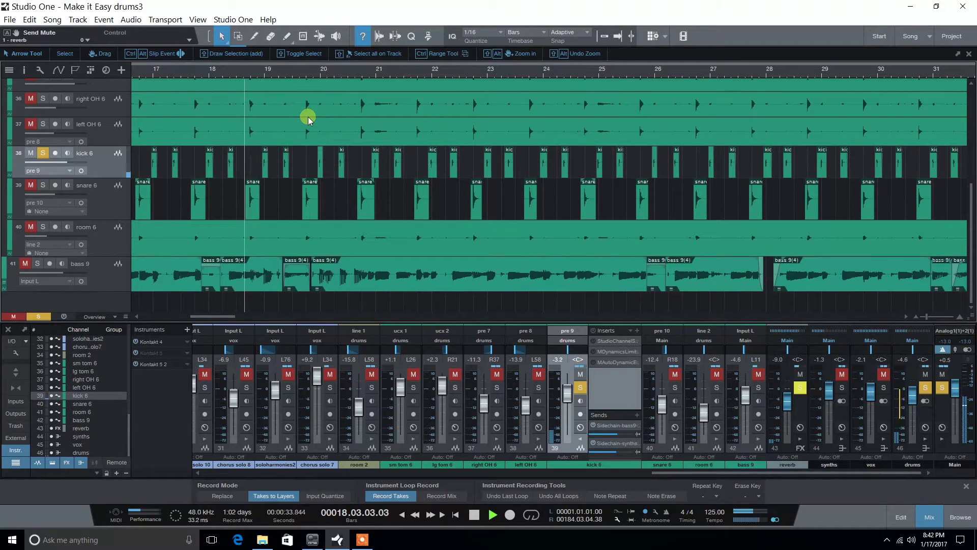
key(space)
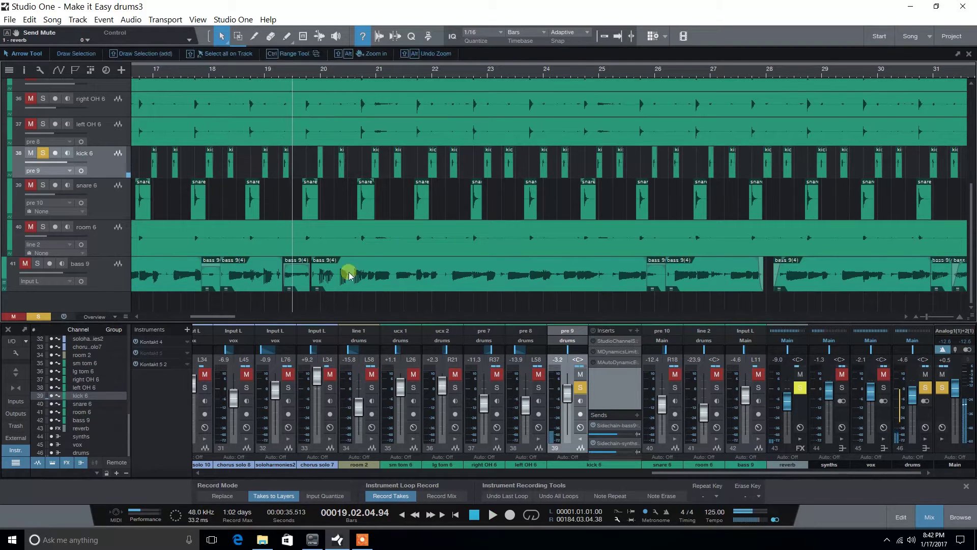
- Review the Studio Channel SC-226 insert on kick 6 while playing the soloed track, closing the plug-in afterward
click(615, 344)
drag(423, 76, 609, 116)
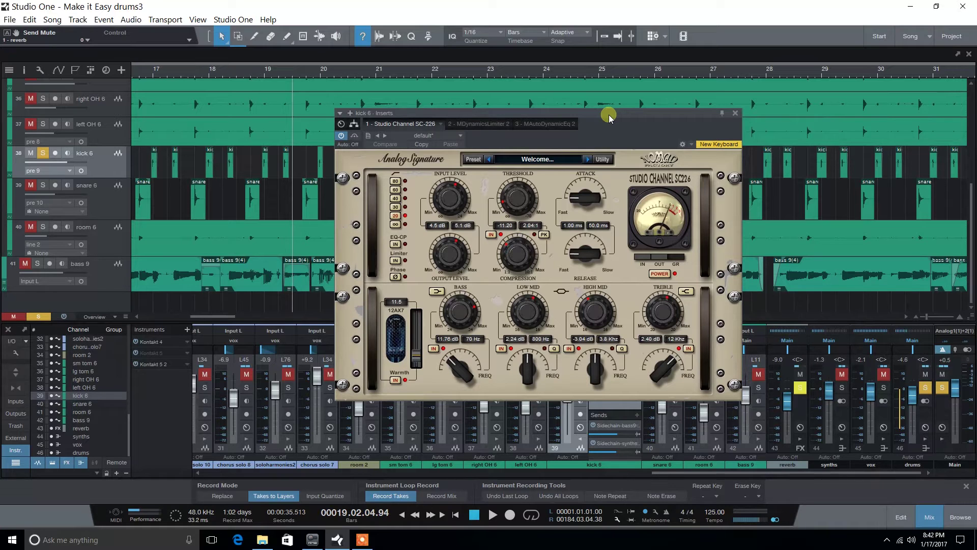
drag(609, 114, 551, 105)
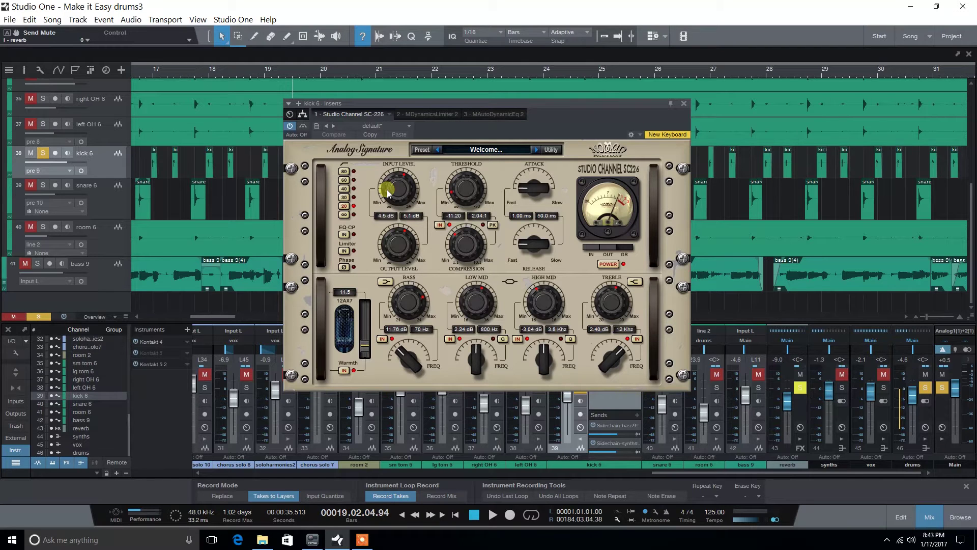
drag(575, 104, 511, 106)
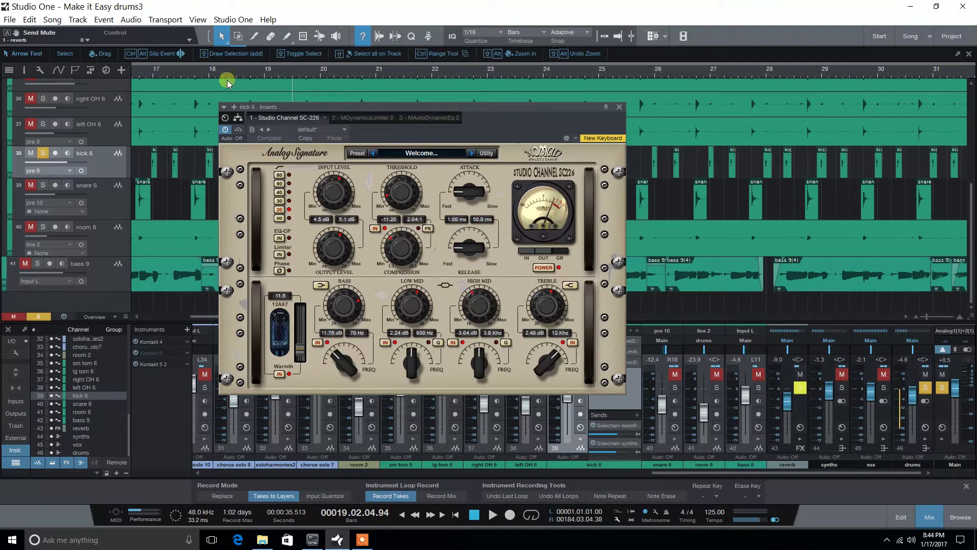
key(space)
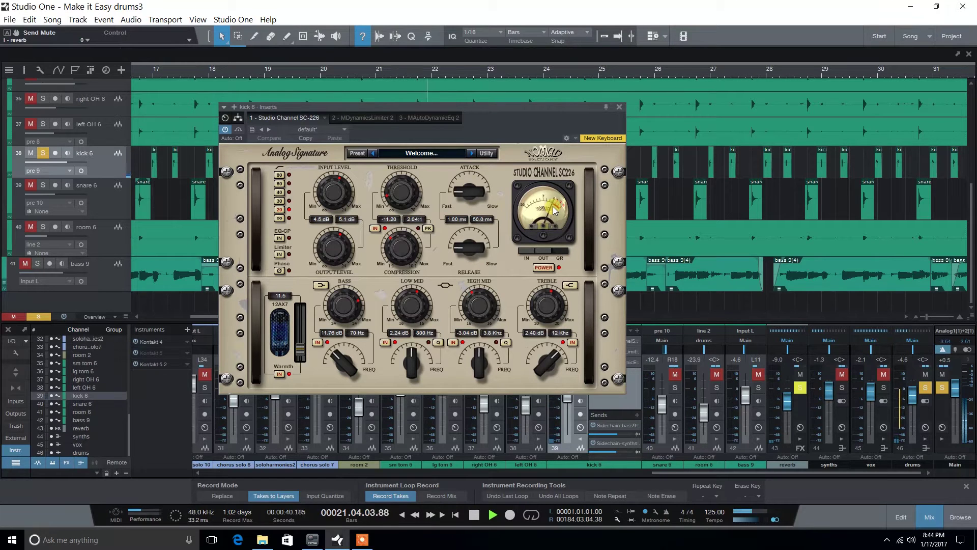
key(space)
click(605, 117)
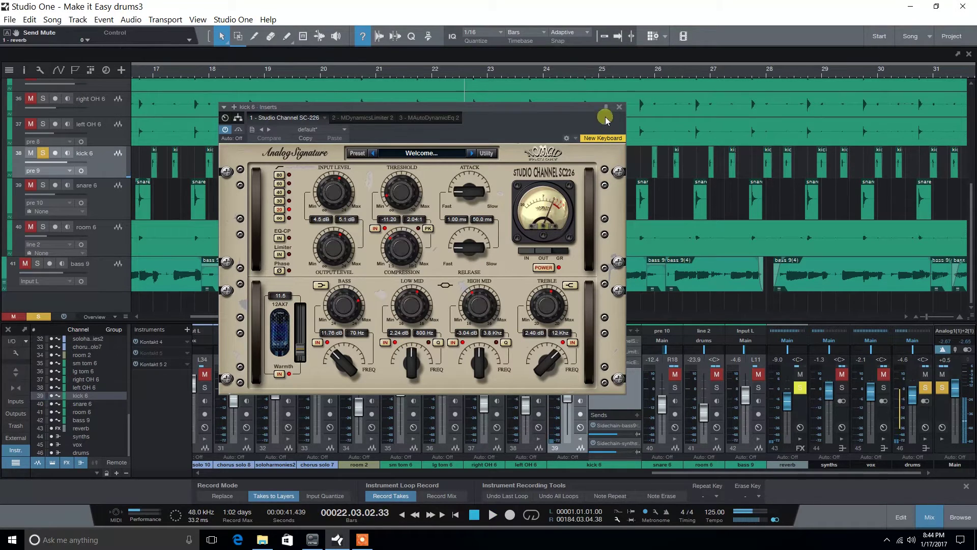
click(619, 108)
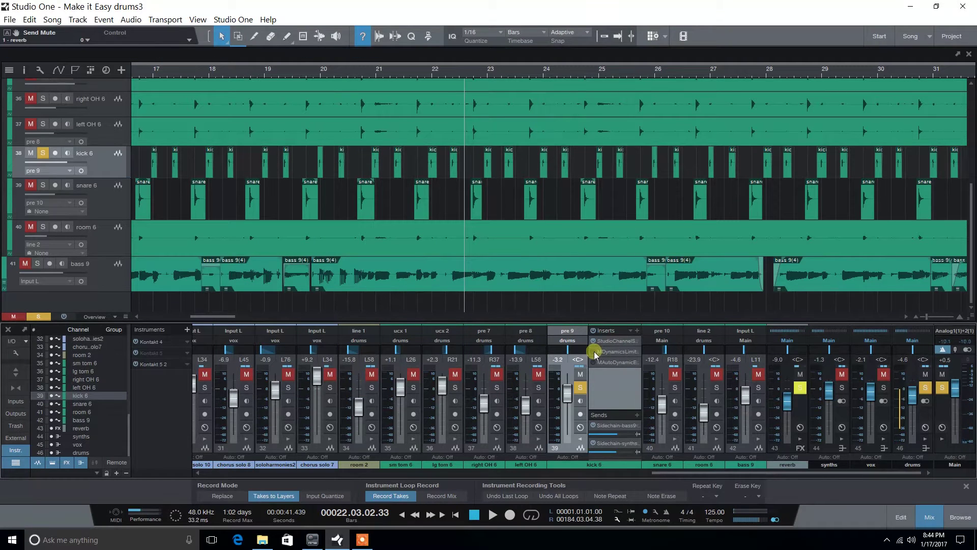
- Check the MDynamicsLimiter insert on kick 6 and its meters during playback, and close the plug-in
click(619, 352)
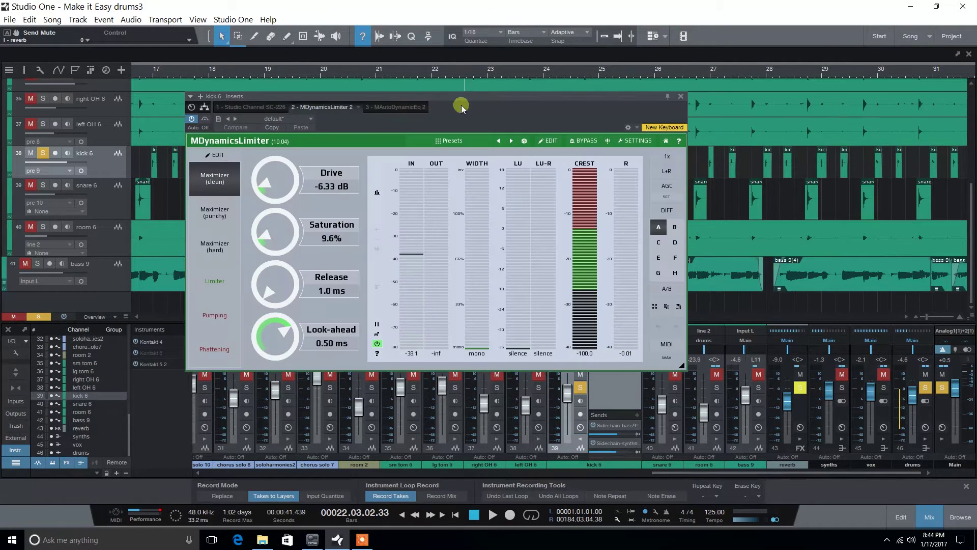
drag(537, 97, 613, 113)
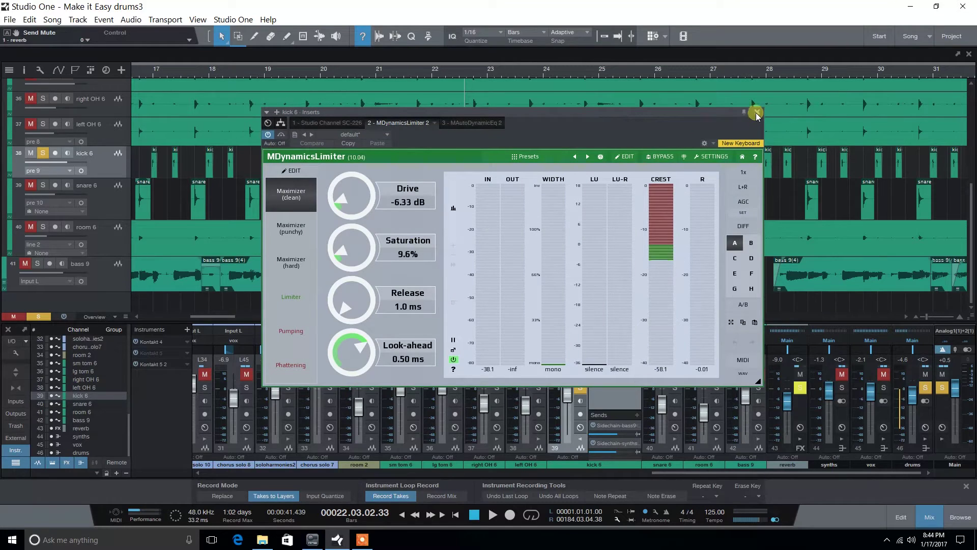
key(space)
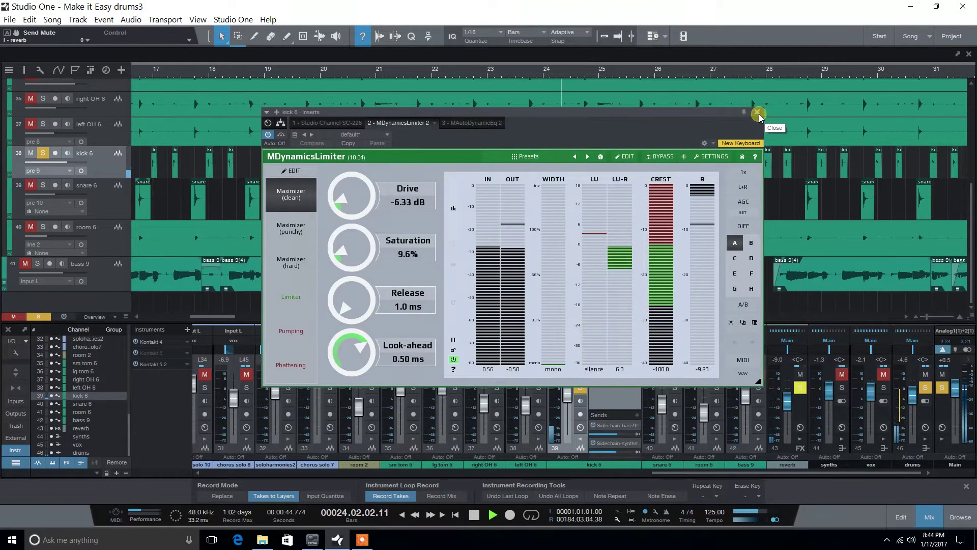
key(space)
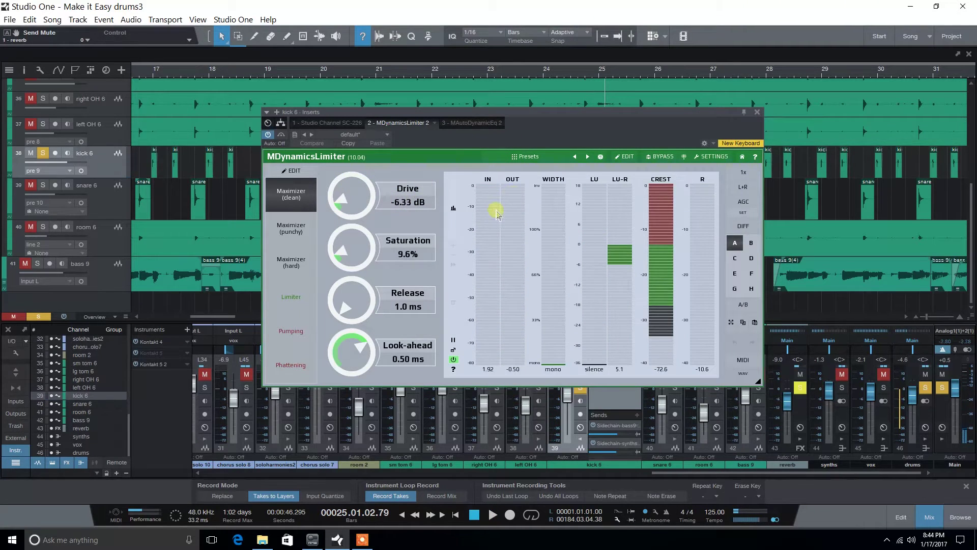
key(space)
click(757, 112)
key(space)
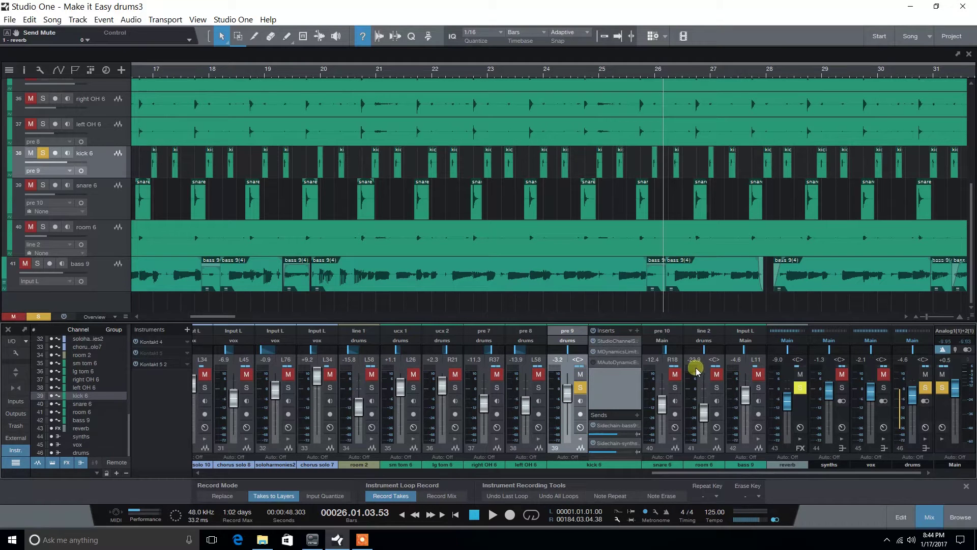
- Open the MAutoDynamicEq insert on kick 6, play the kick through it, and set its high-pass frequency to 22.42 Hz
double_click(628, 366)
drag(609, 90, 428, 92)
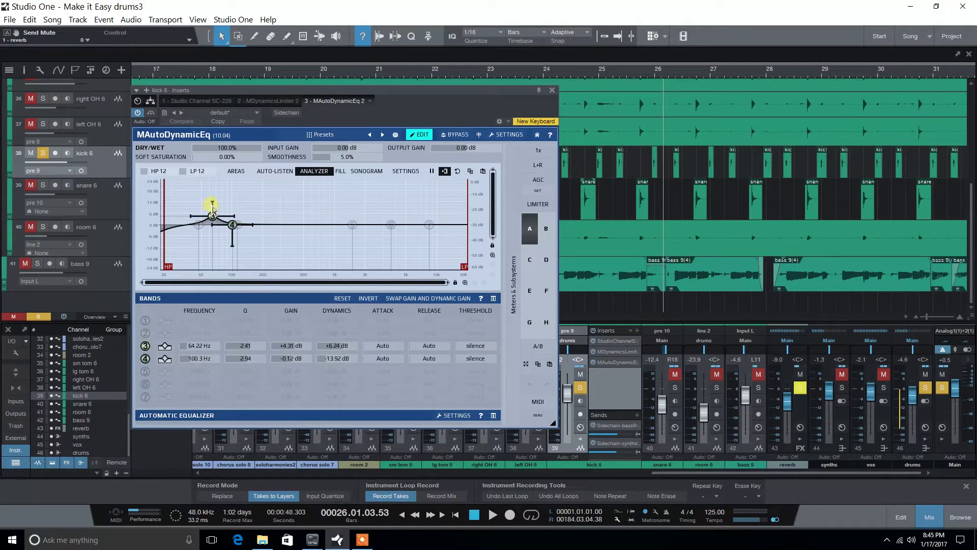
key(space)
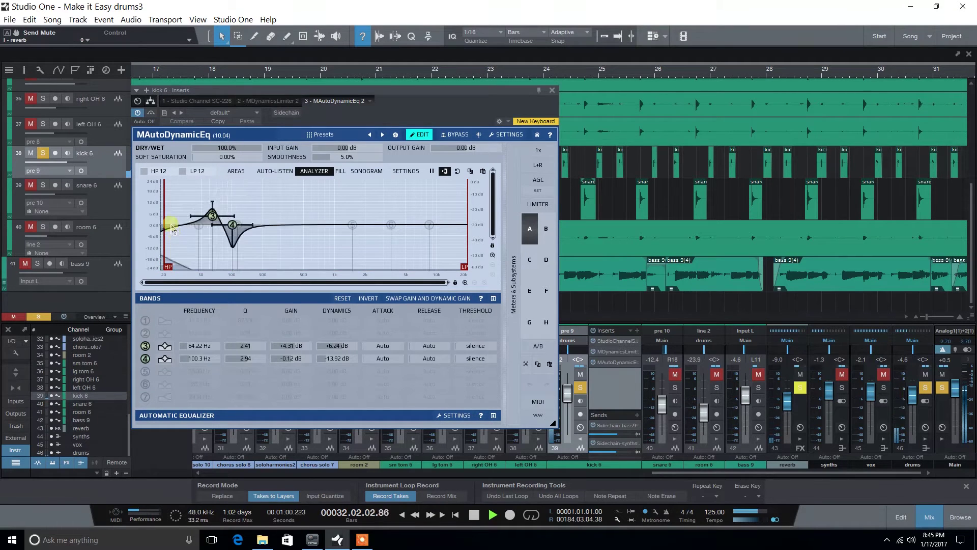
drag(173, 219, 173, 226)
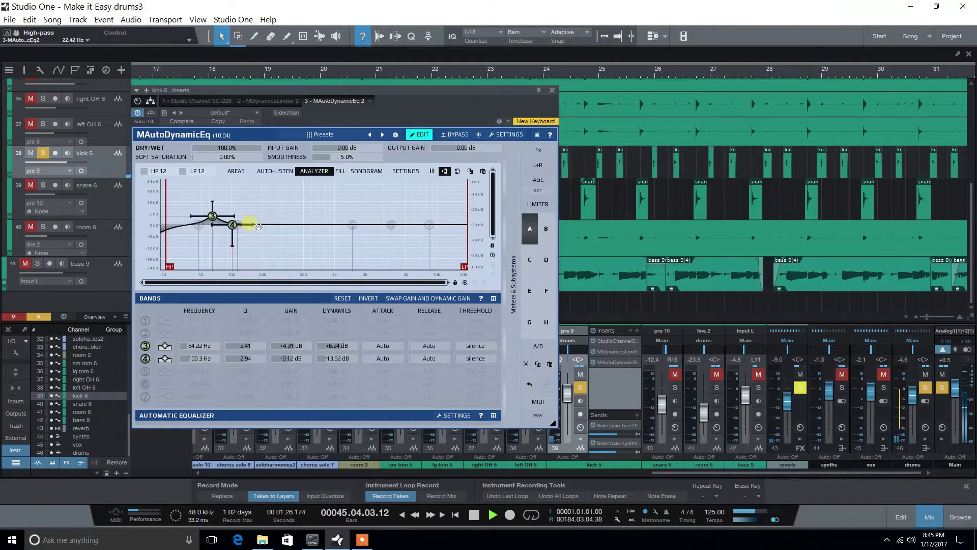
key(space)
drag(477, 94, 568, 87)
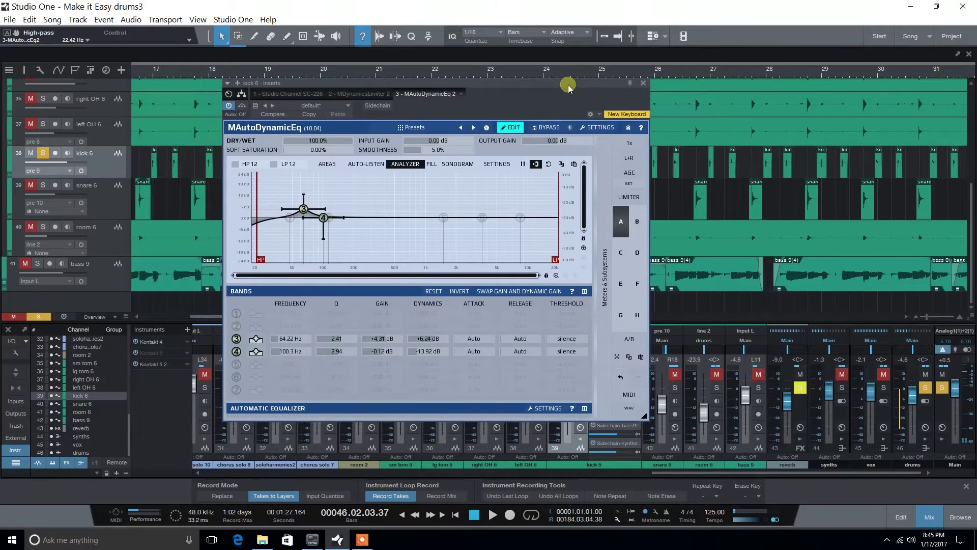
- Solo the bass 9 track in place of the kick, with kick 6 unmuted, and bring up the bass channel's MAutoDynamicEq
click(37, 263)
click(31, 153)
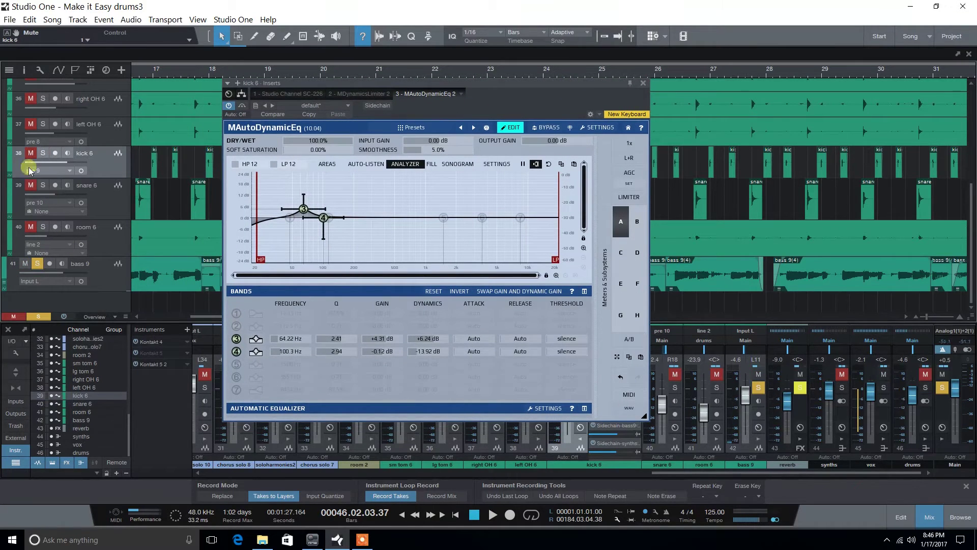
click(82, 277)
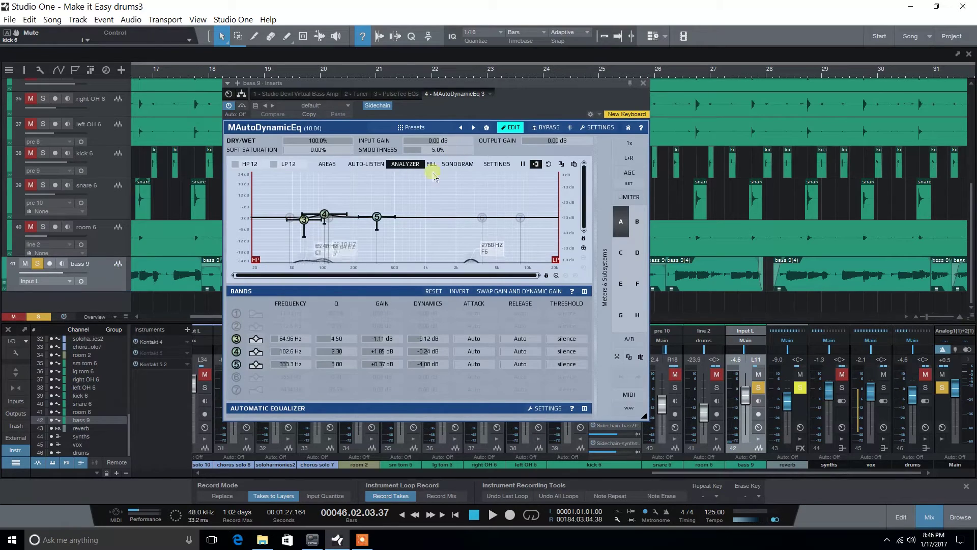
- Play the soloed bass through its MAutoDynamicEq and add kick 6 to the solo to compare their low frequencies
click(181, 68)
key(space)
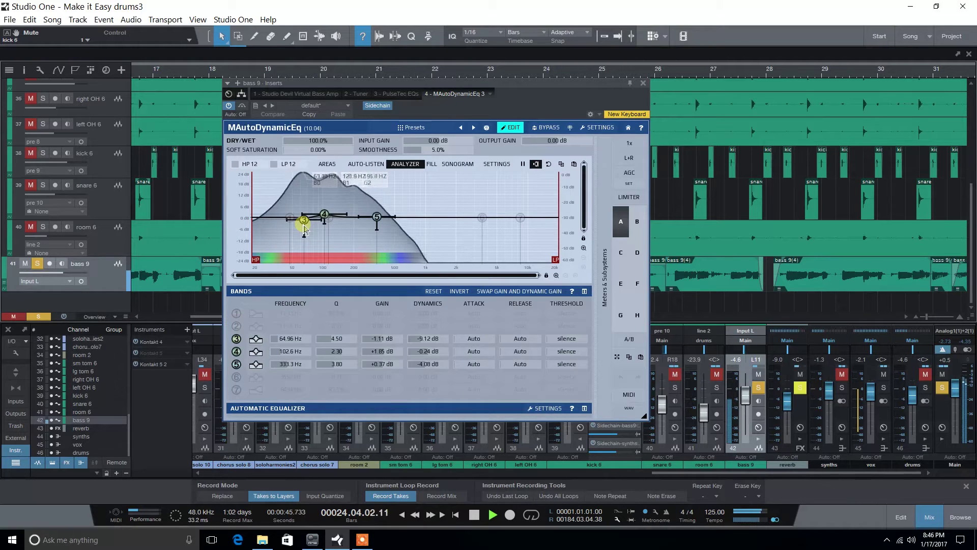
click(43, 154)
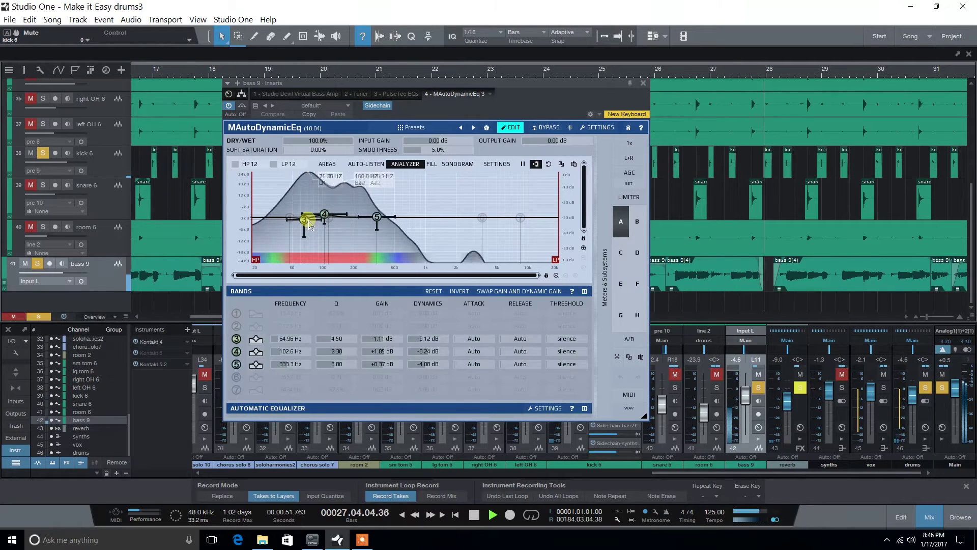
key(space)
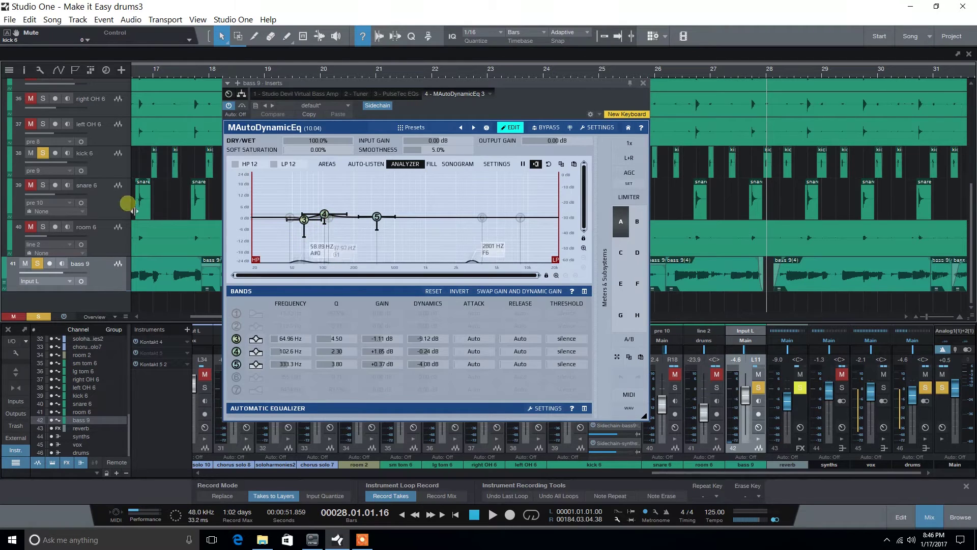
- Check kick 6's MAutoDynamicEq while kick and bass play together, and close the plug-in
click(113, 171)
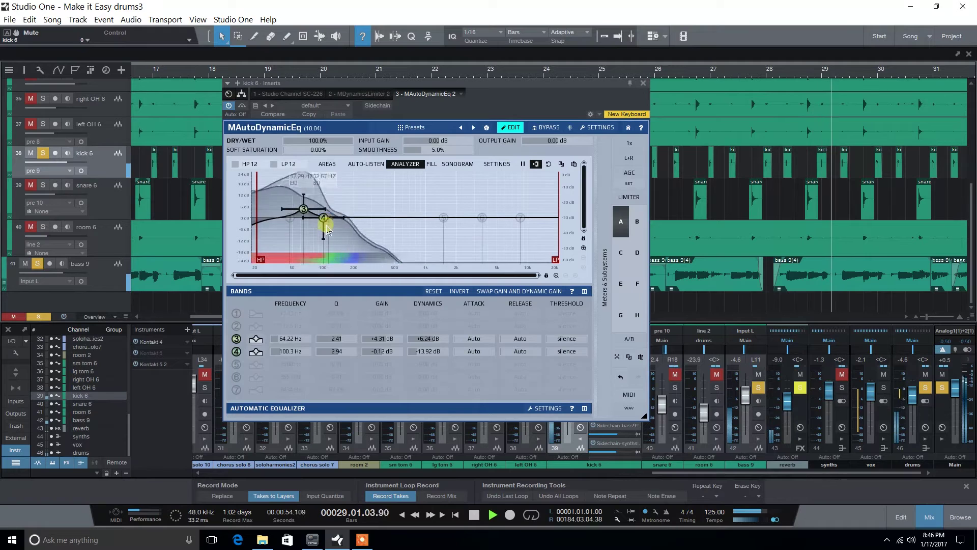
key(space)
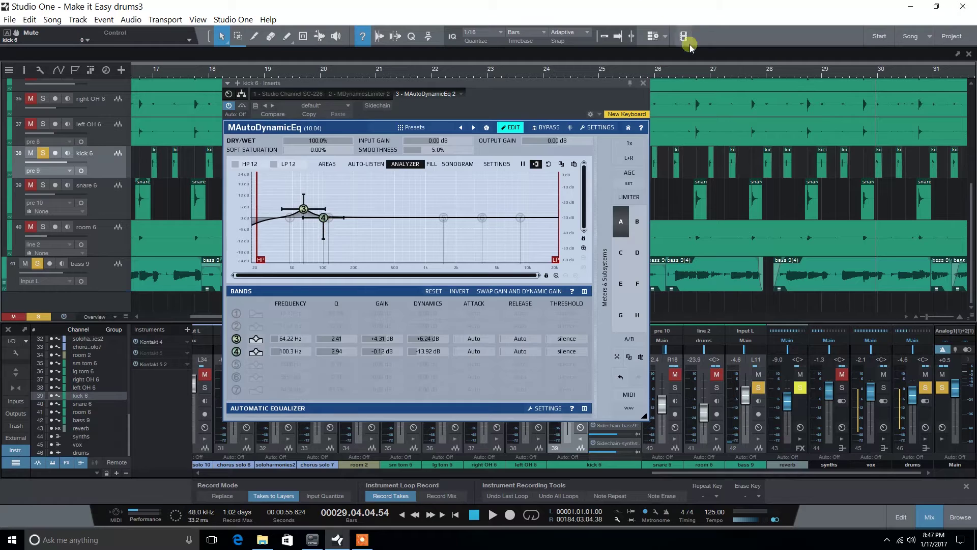
click(644, 83)
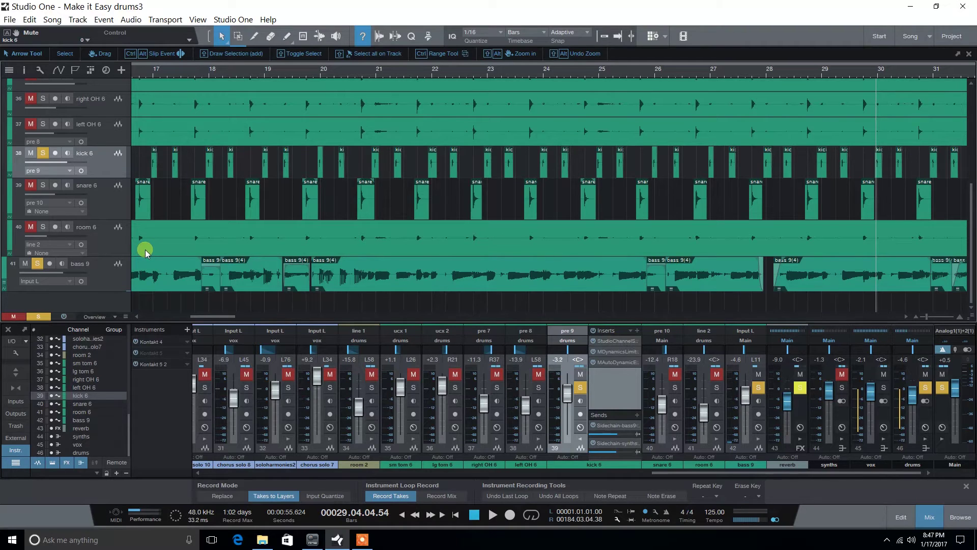
- Open the MAutoDynamicEq insert on bass 9 and watch its bands while the soloed kick and bass play
click(96, 277)
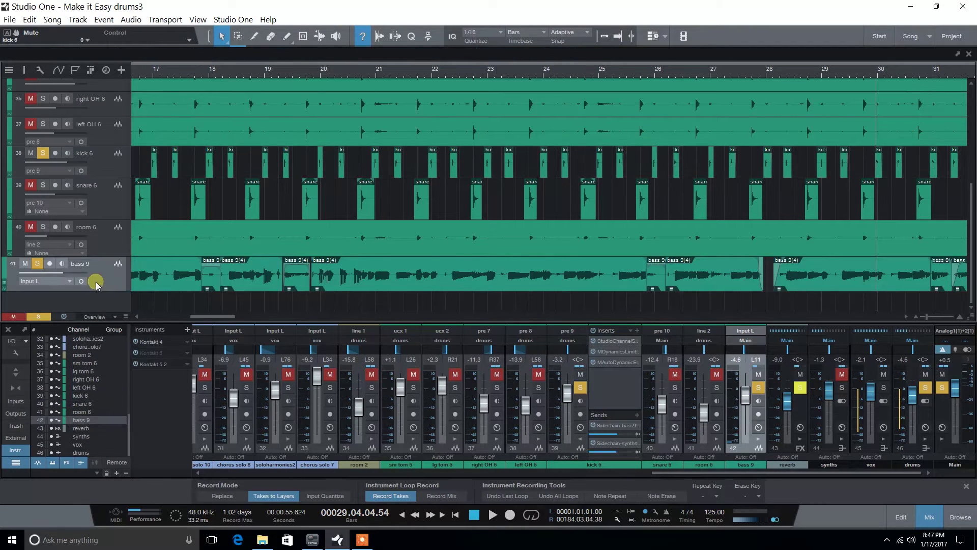
click(102, 172)
click(108, 281)
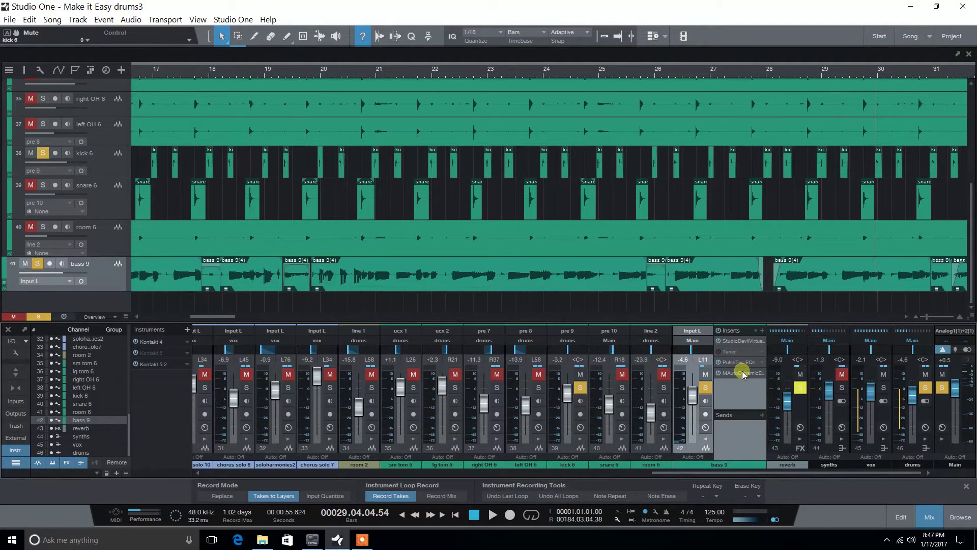
click(742, 373)
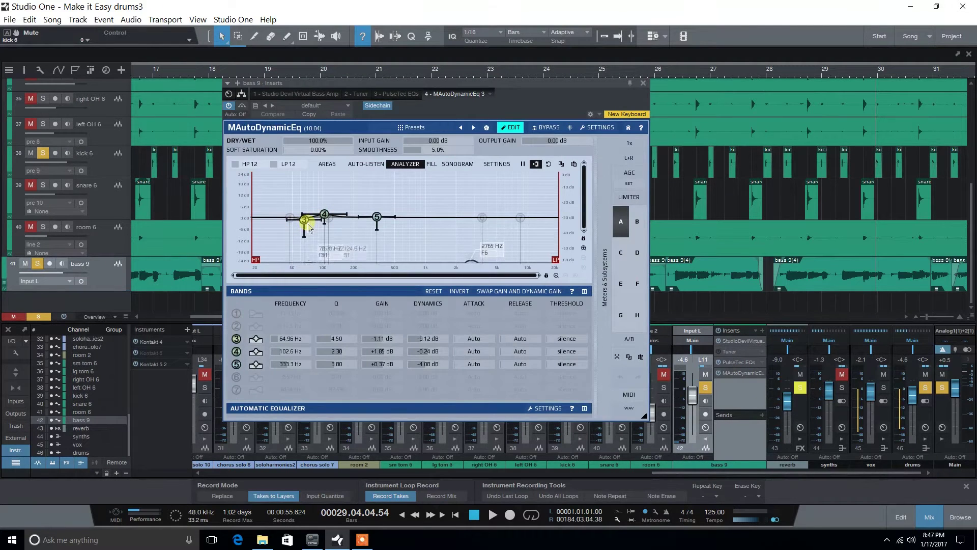
key(space)
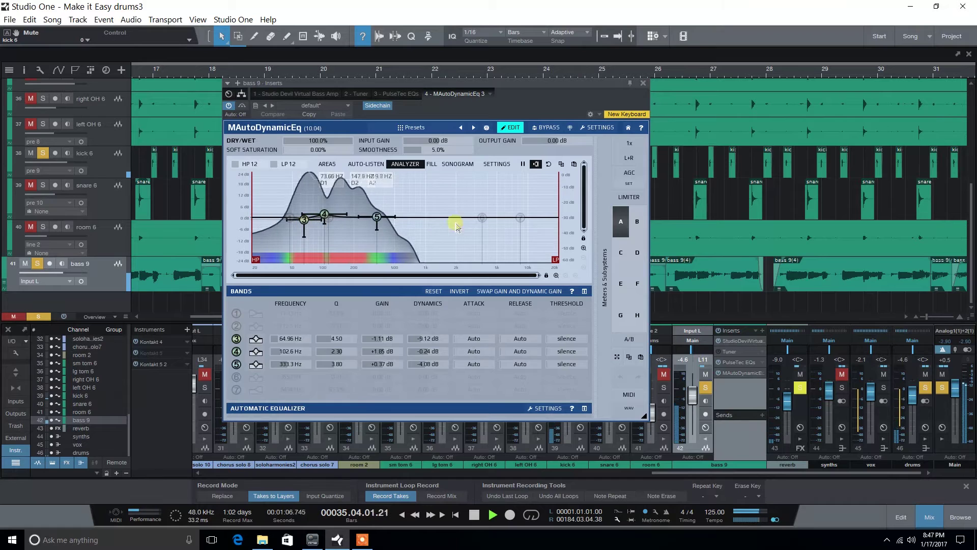
key(space)
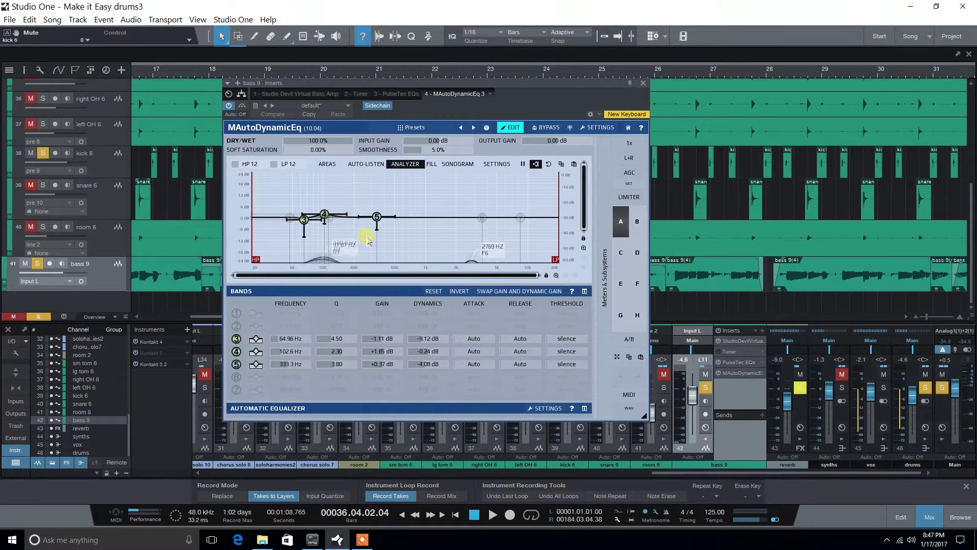
- Unsolo bass 9 and kick 6, audition the full mix at two song positions, and close the bass EQ
click(37, 264)
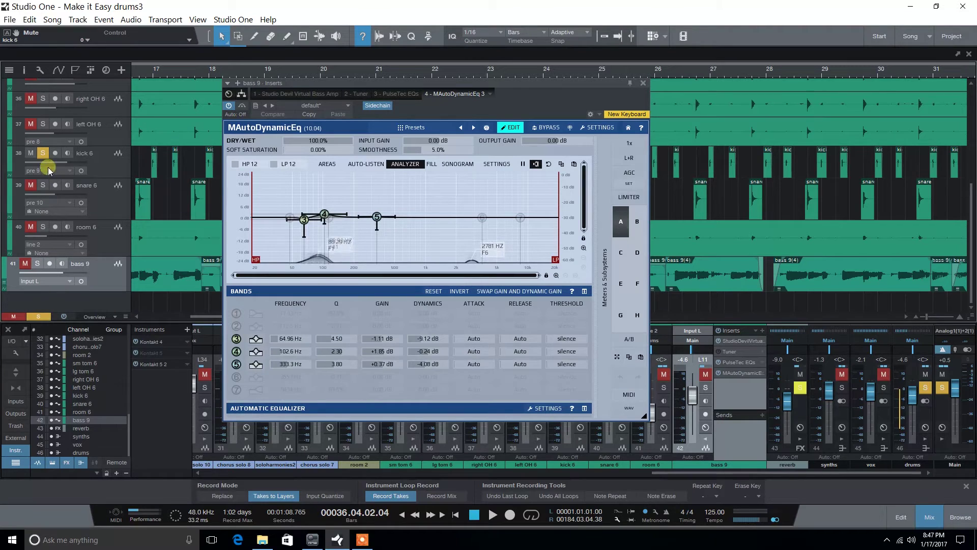
click(44, 154)
click(31, 155)
key(space)
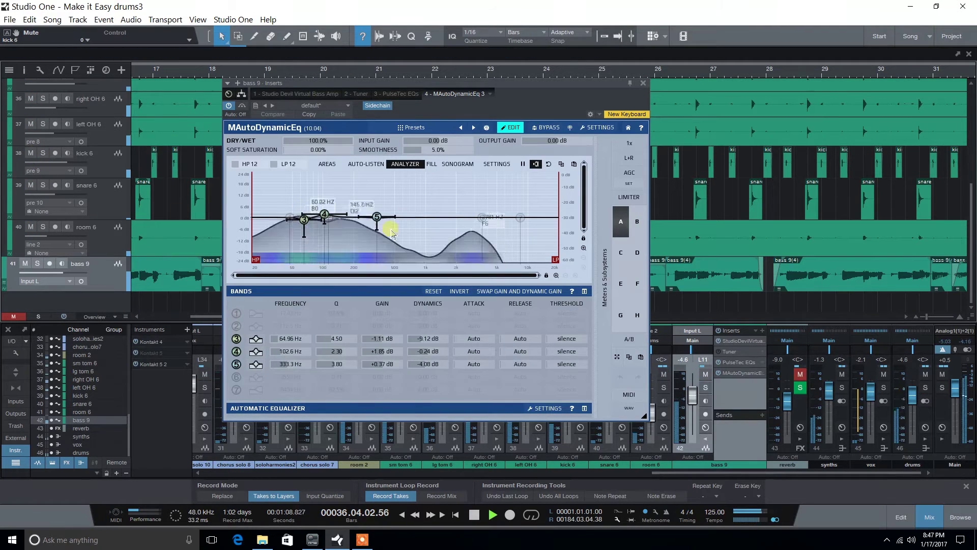
click(708, 69)
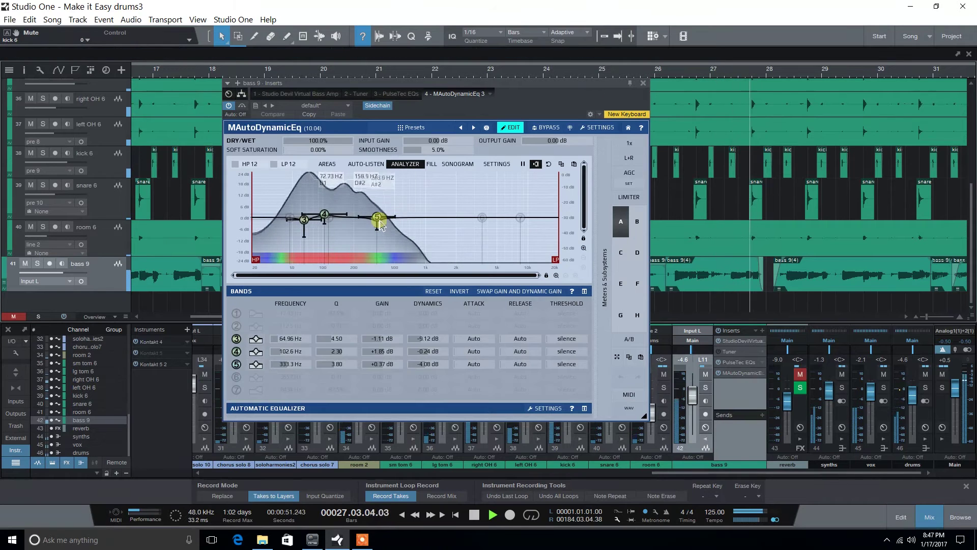
key(z)
click(770, 69)
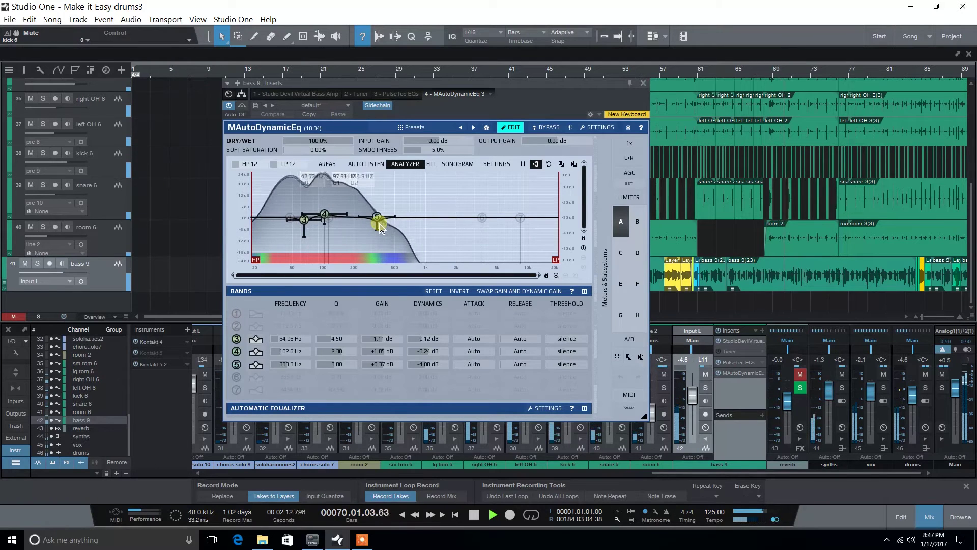
key(space)
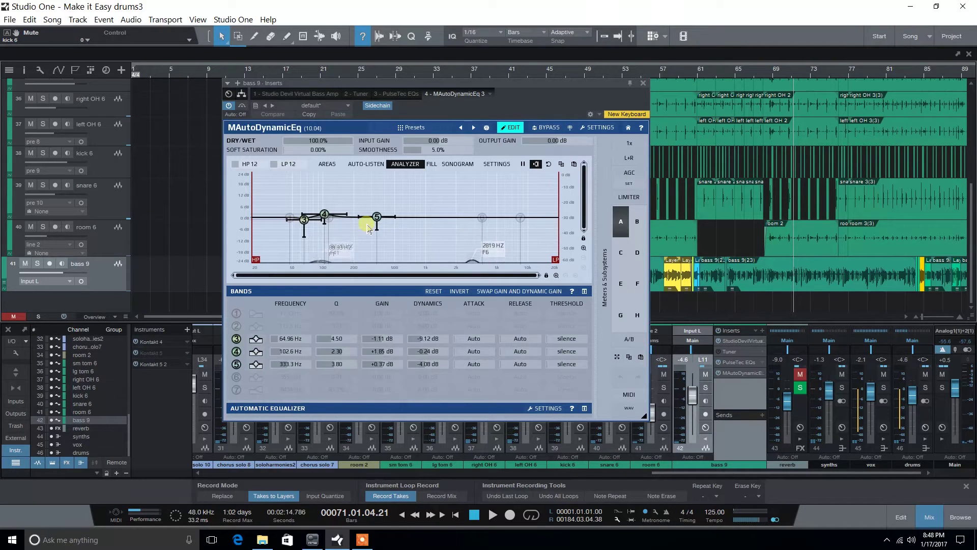
click(643, 83)
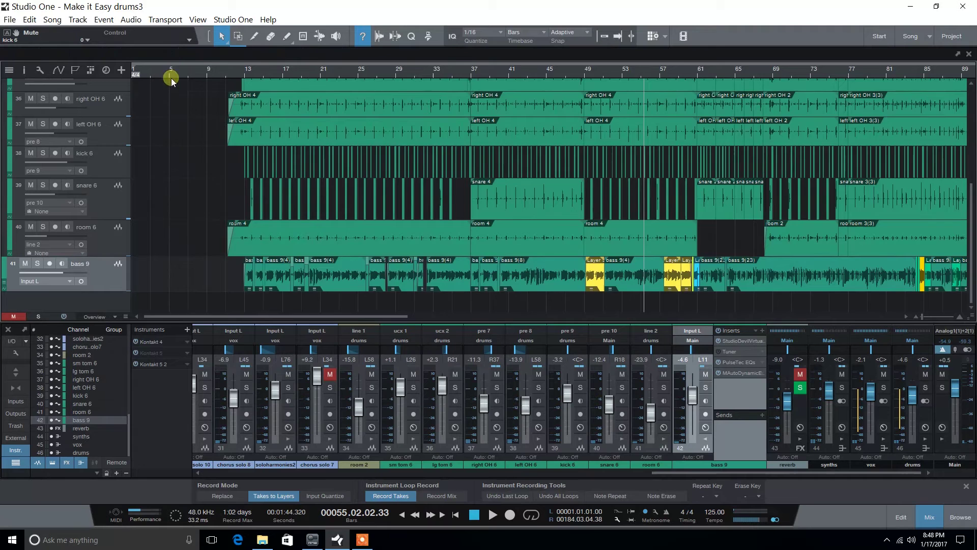
- Solo bass 9 together with kick 6 across the full arrangement, and clear all solos
scroll(164, 68, down, 4)
scroll(89, 213, up, 1)
scroll(93, 205, up, 2)
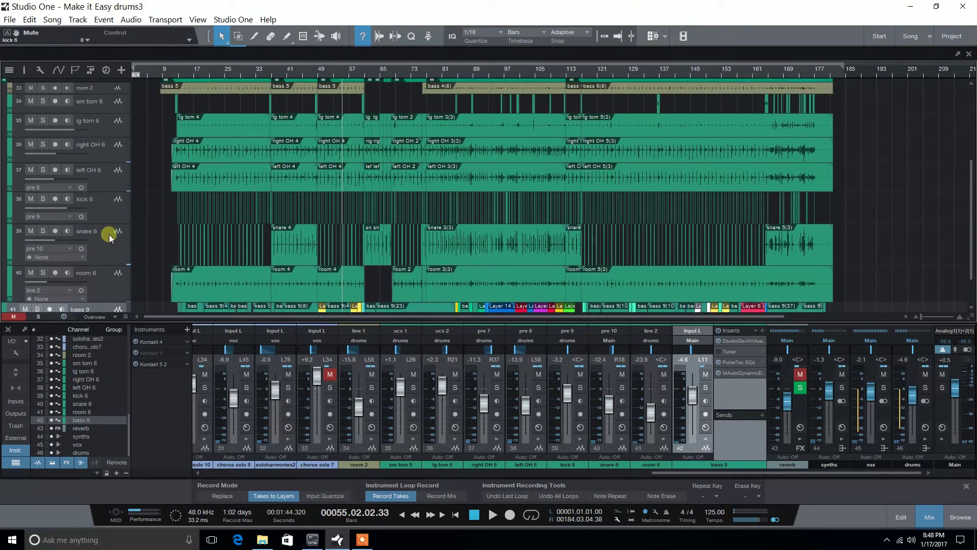
scroll(142, 267, down, 2)
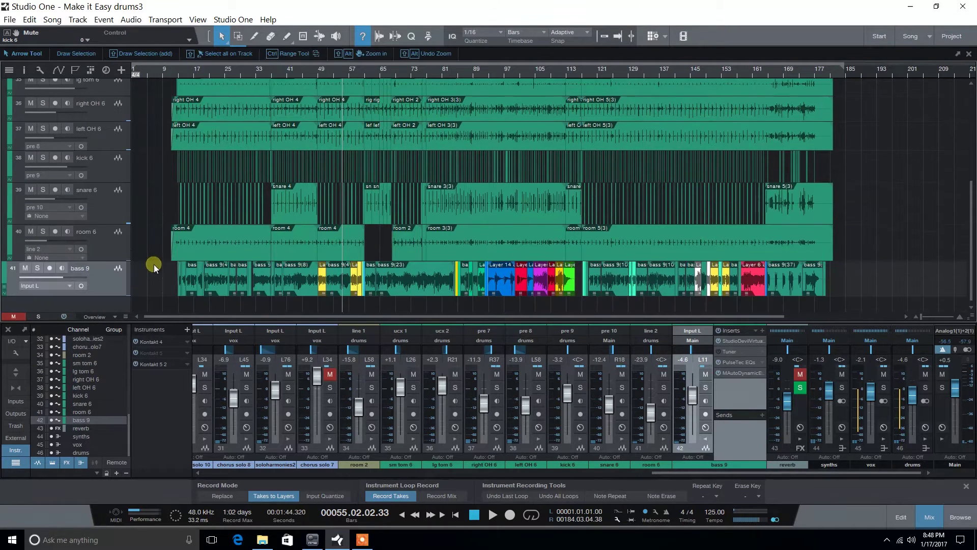
click(38, 268)
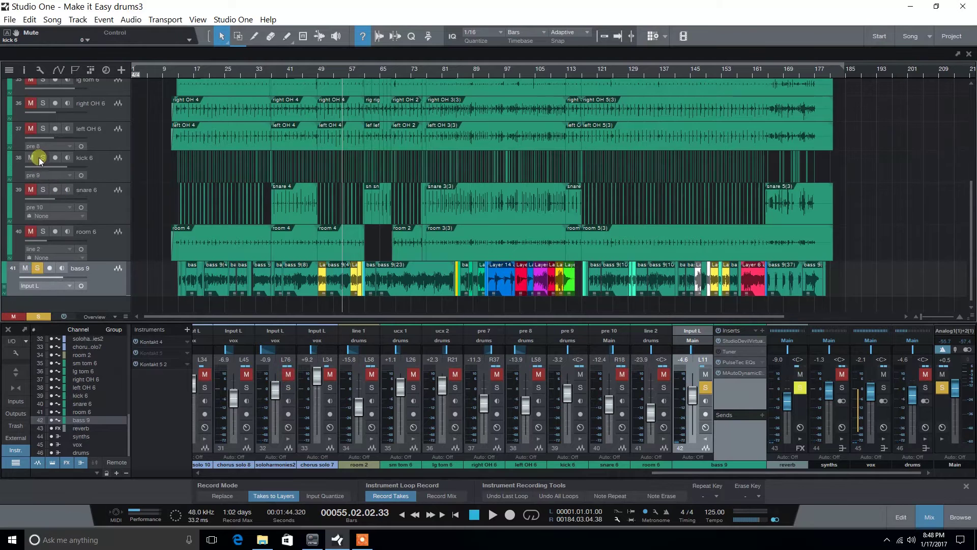
click(40, 158)
drag(217, 71, 236, 72)
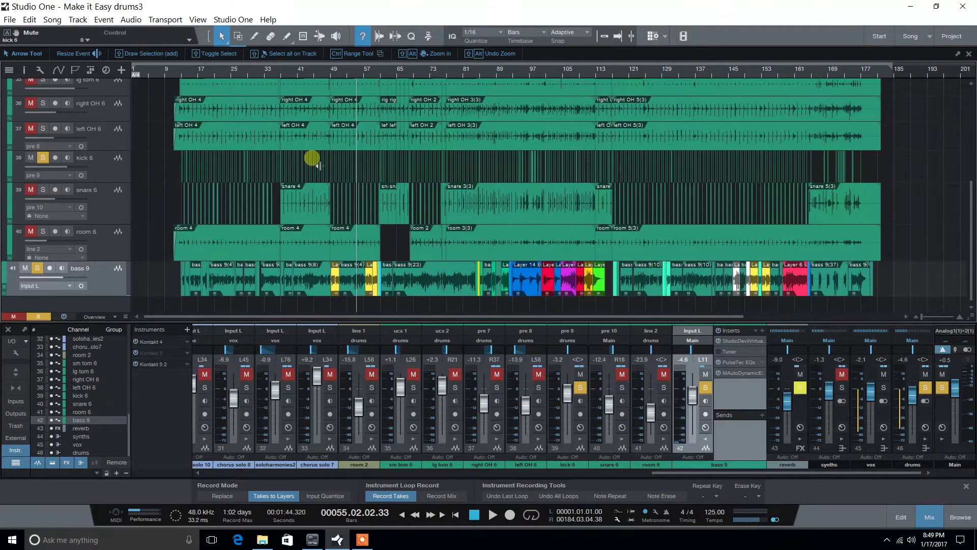
mouse_move(290, 76)
mouse_down()
mouse_move(317, 83)
mouse_move(289, 68)
mouse_up()
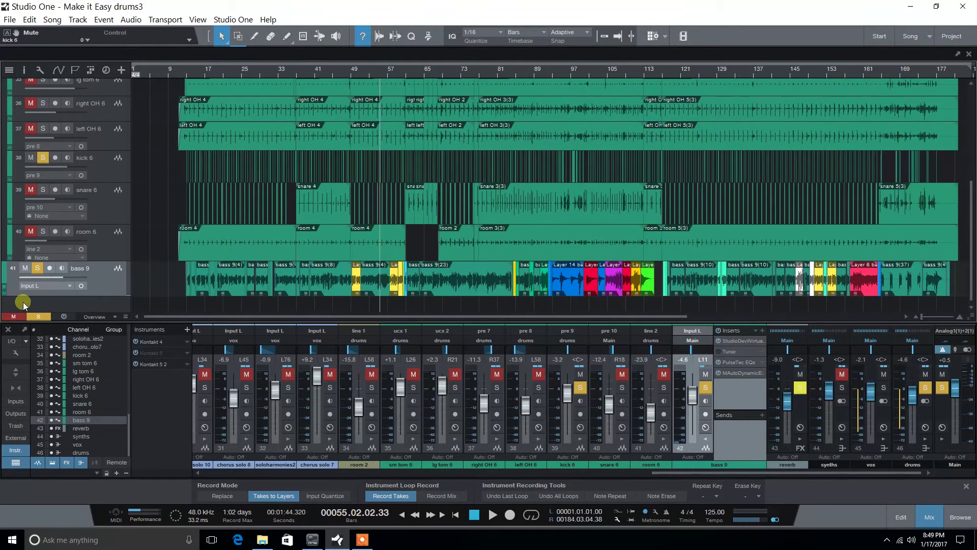
click(39, 316)
- Enlarge the room 2 track and open the TG12345 Mono insert on its channel
scroll(108, 217, up, 3)
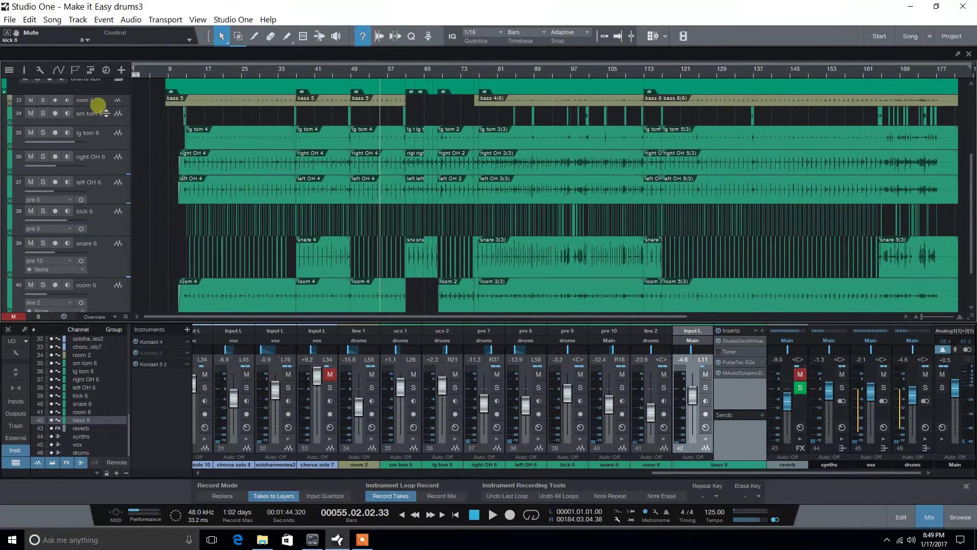
click(102, 109)
drag(101, 106, 106, 123)
click(107, 118)
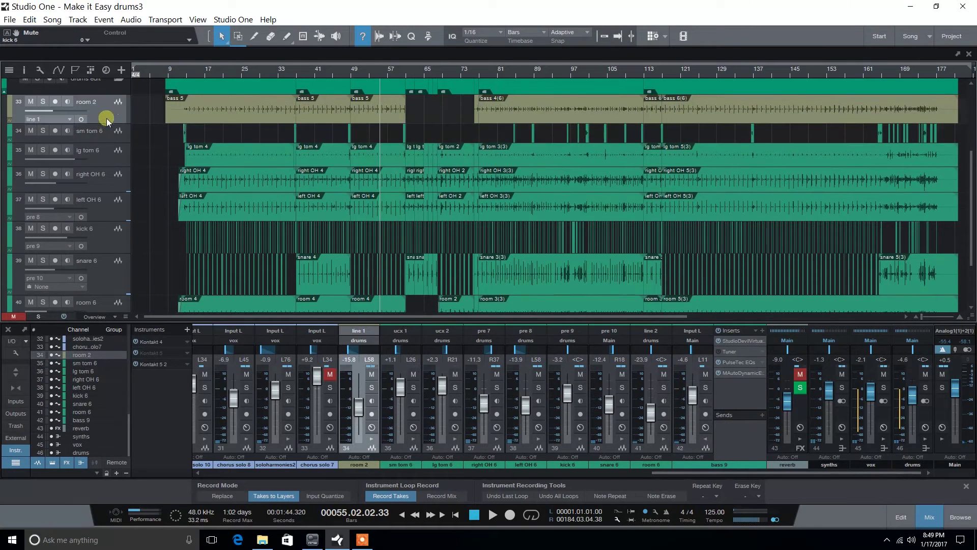
double_click(109, 114)
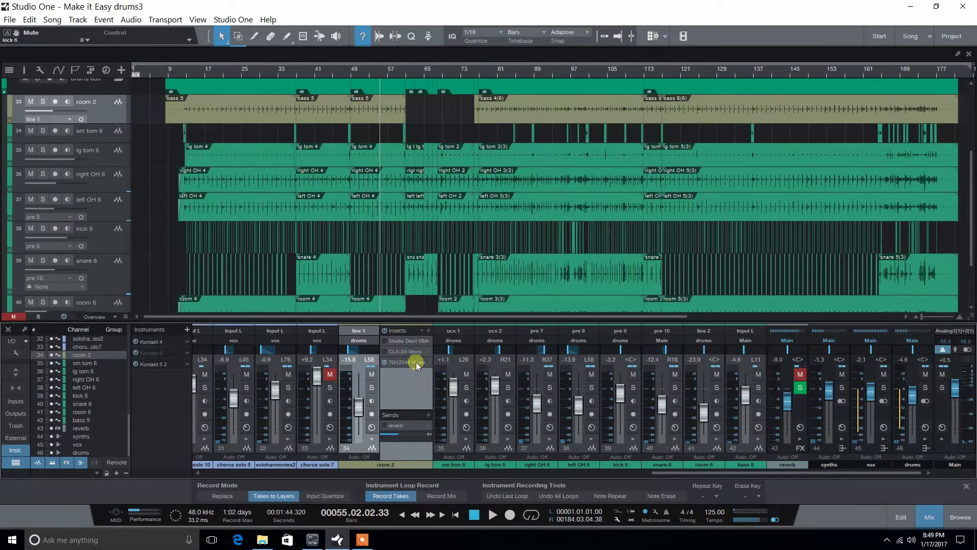
click(415, 363)
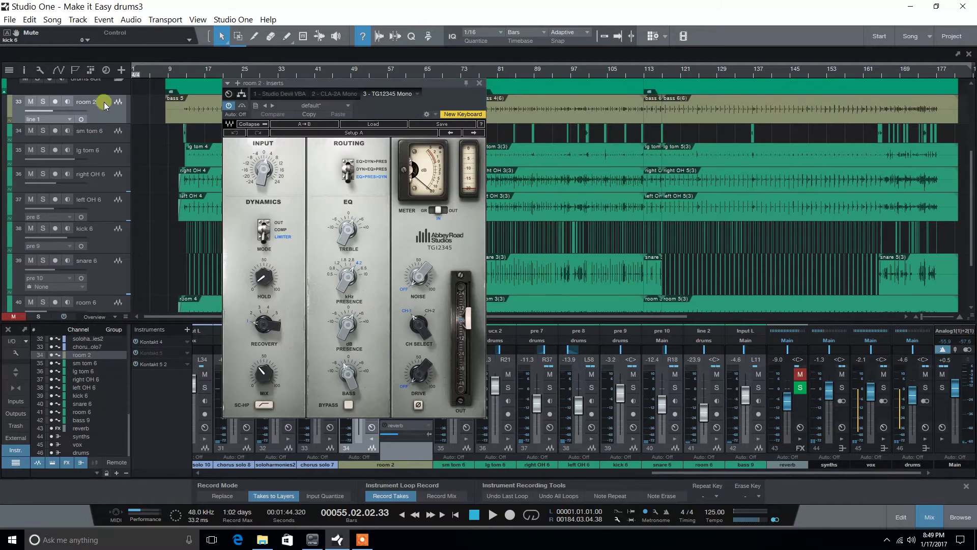
- Solo room 2 and play it from about bar 128 while watching the TG12345 plug-in
click(44, 103)
drag(416, 84, 652, 97)
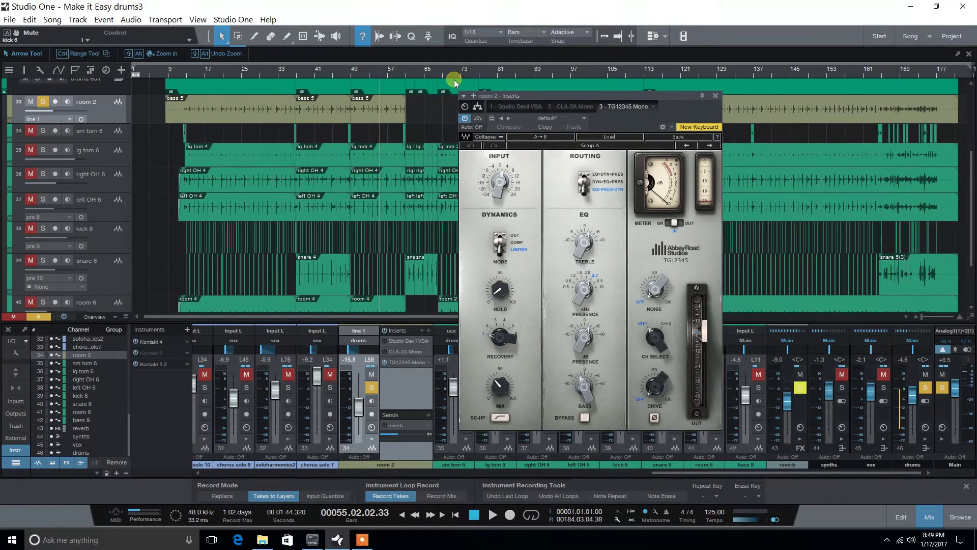
click(715, 70)
key(space)
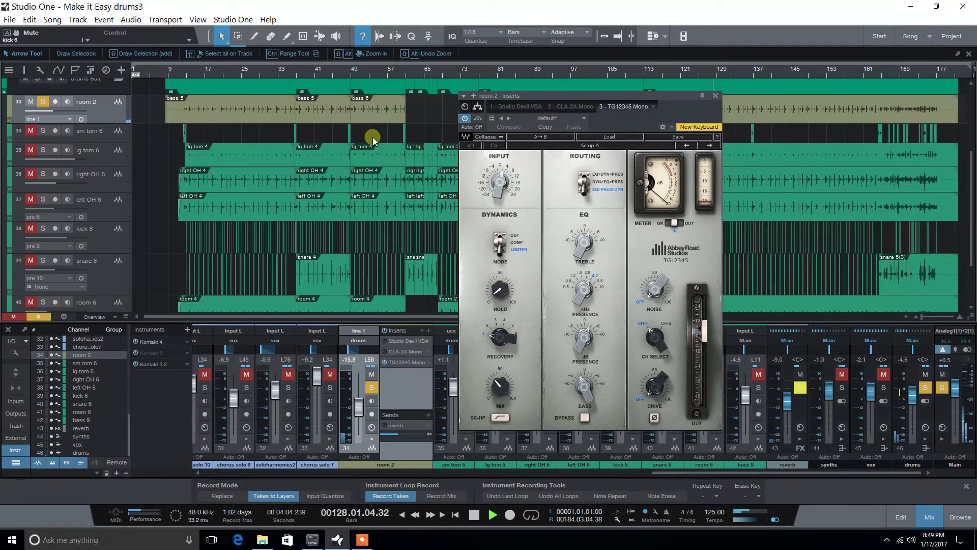
drag(681, 100, 681, 94)
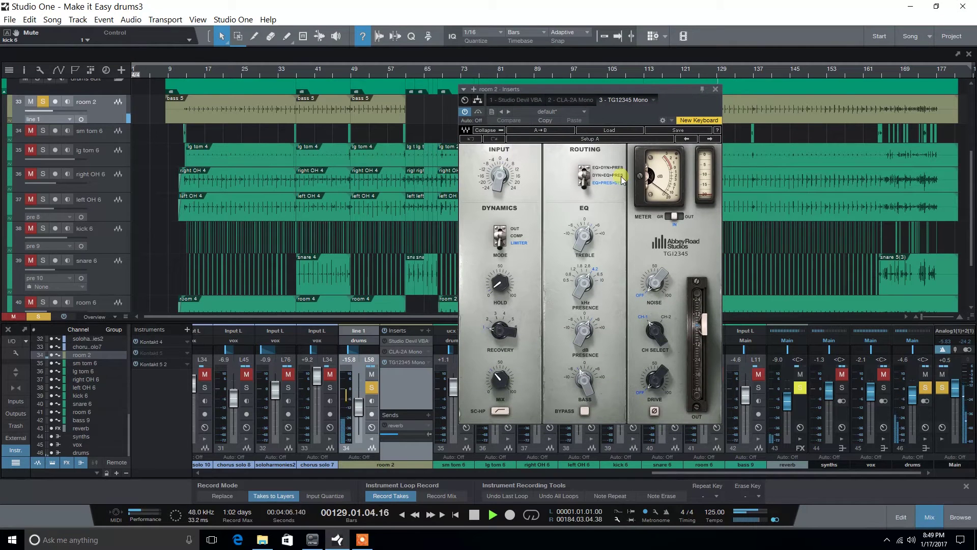
key(space)
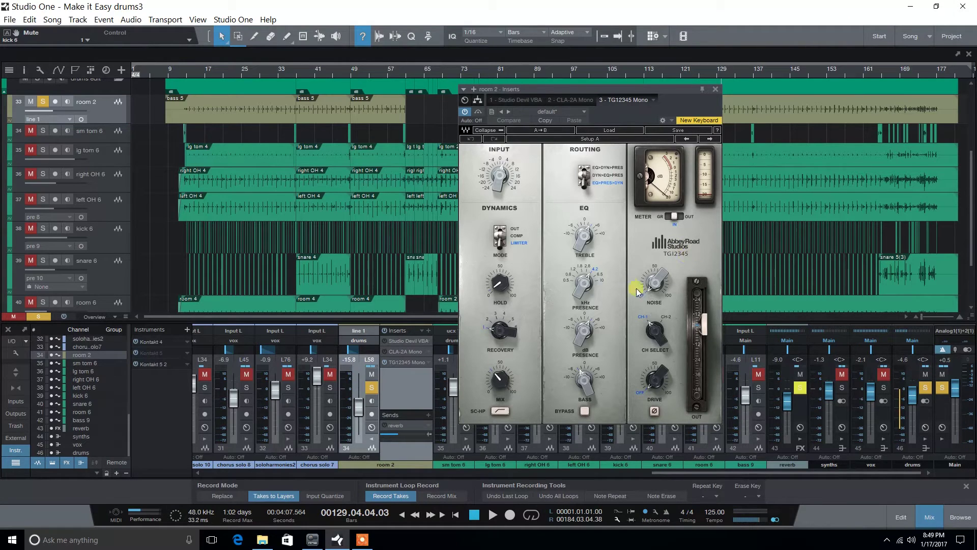
- Compare room 2 with the TG12345 insert off and on during playback, and activate the track's reverb send
mouse_move(593, 291)
mouse_move(592, 289)
mouse_down()
mouse_move(573, 283)
mouse_move(593, 276)
mouse_up()
click(501, 247)
click(386, 363)
click(385, 362)
key(space)
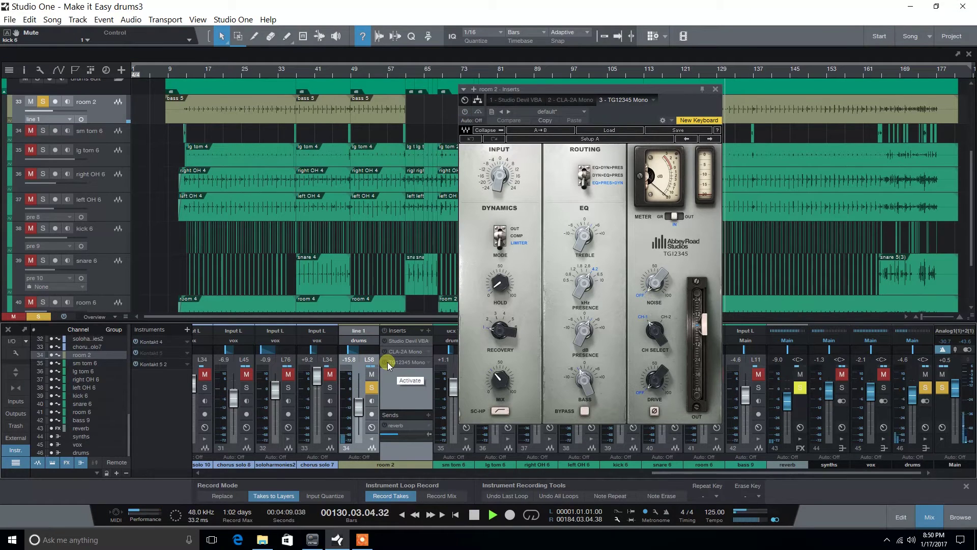
click(387, 364)
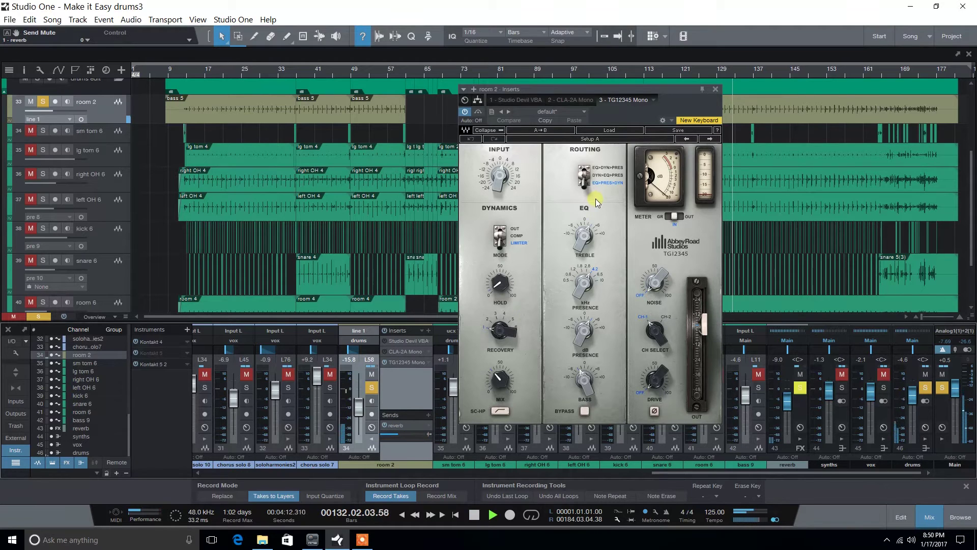
key(space)
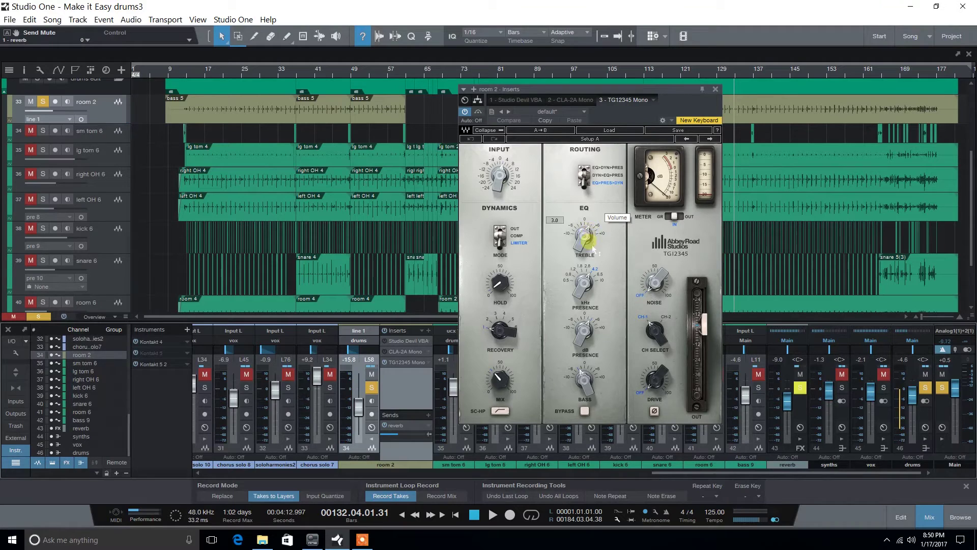
- Close the TG12345 plug-in, mute the room 2 track and take it out of solo
mouse_move(595, 283)
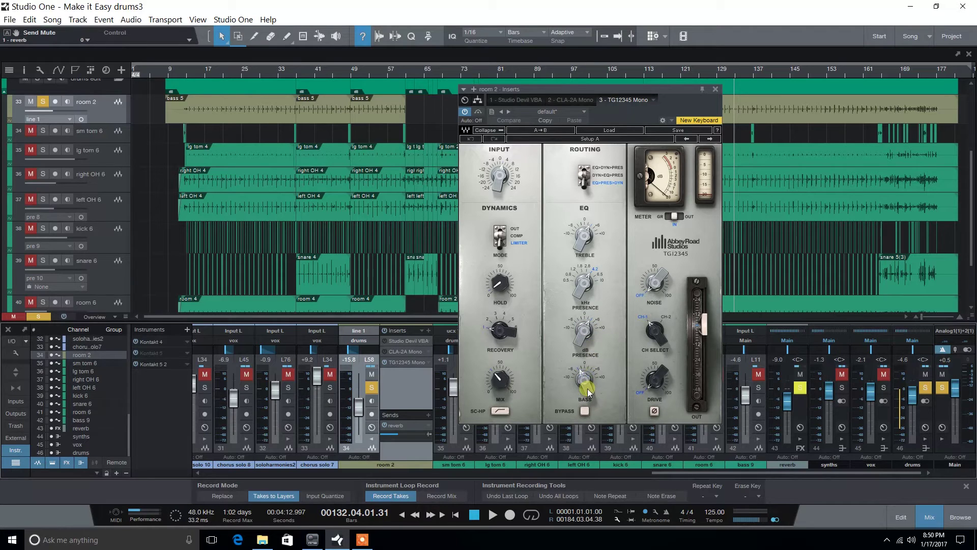
click(715, 89)
click(31, 101)
click(43, 102)
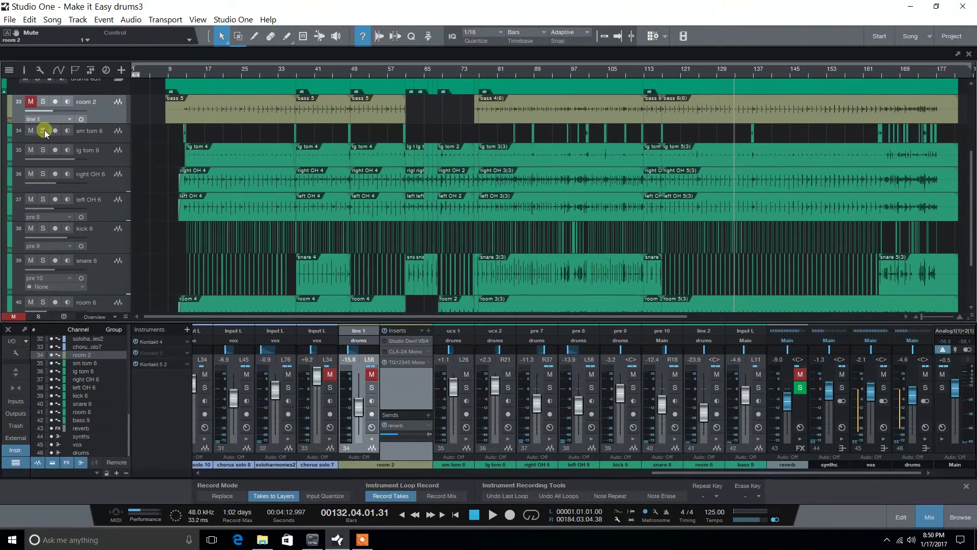
- Show the channels of the small tom and large tom tracks and unmute the room 2 track
click(108, 137)
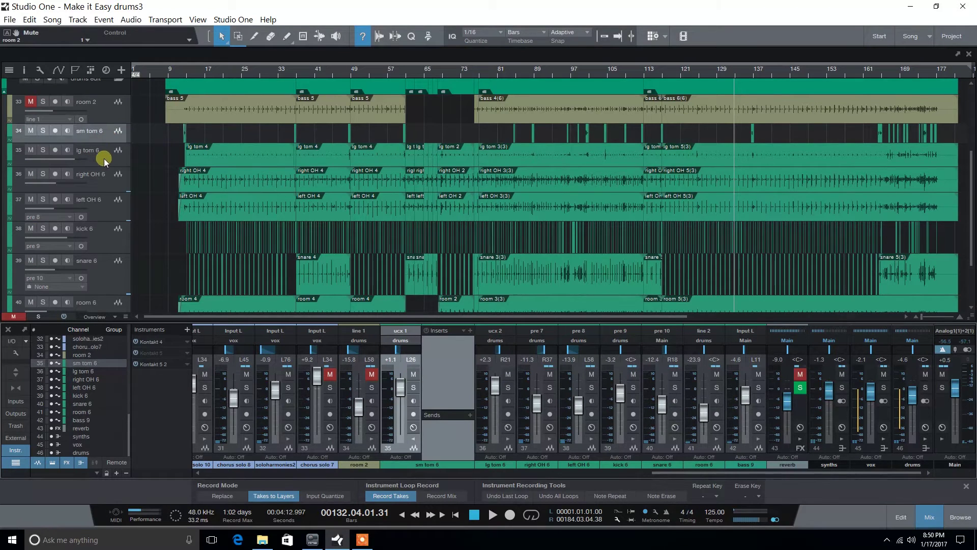
click(102, 160)
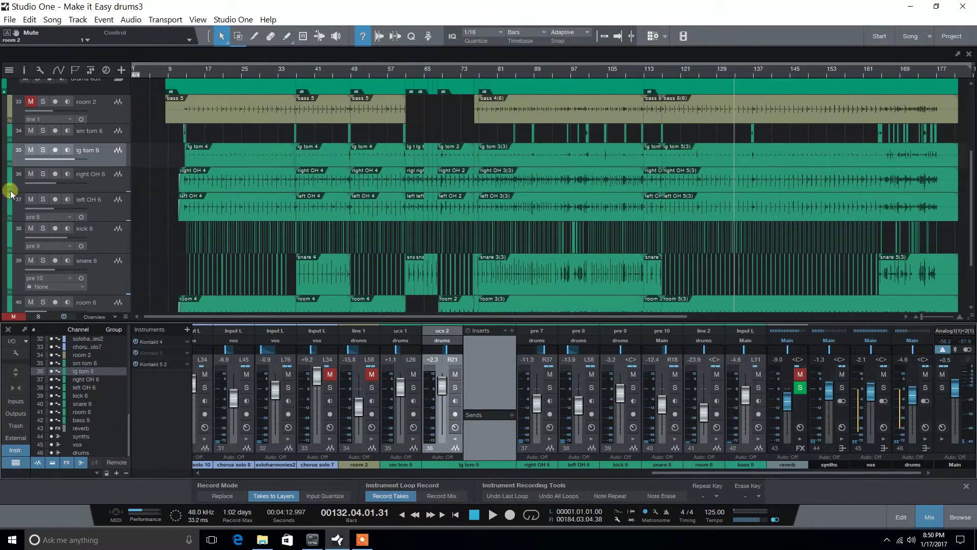
click(30, 101)
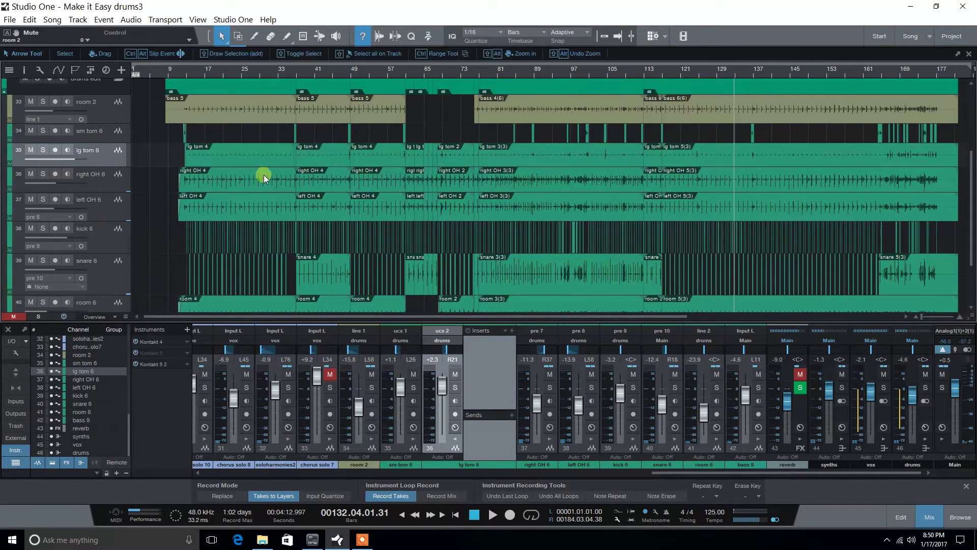
- Enlarge the right OH 6 track, solo it and play it from about bar 93
click(102, 182)
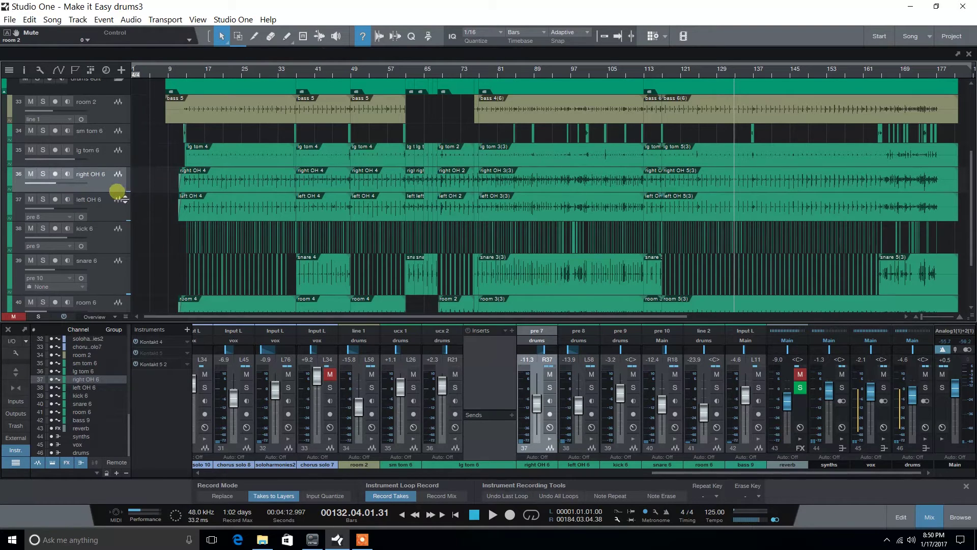
drag(122, 199, 120, 204)
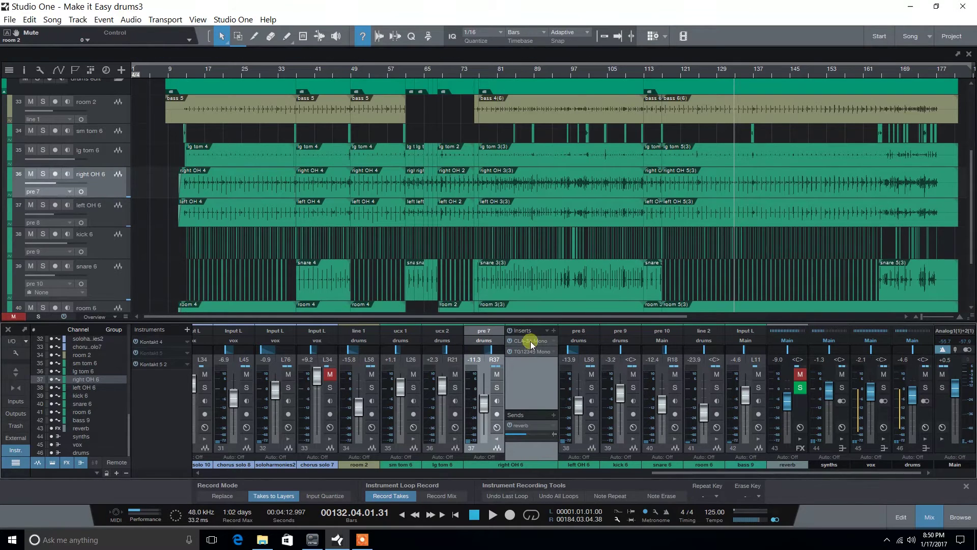
click(45, 175)
click(557, 73)
key(space)
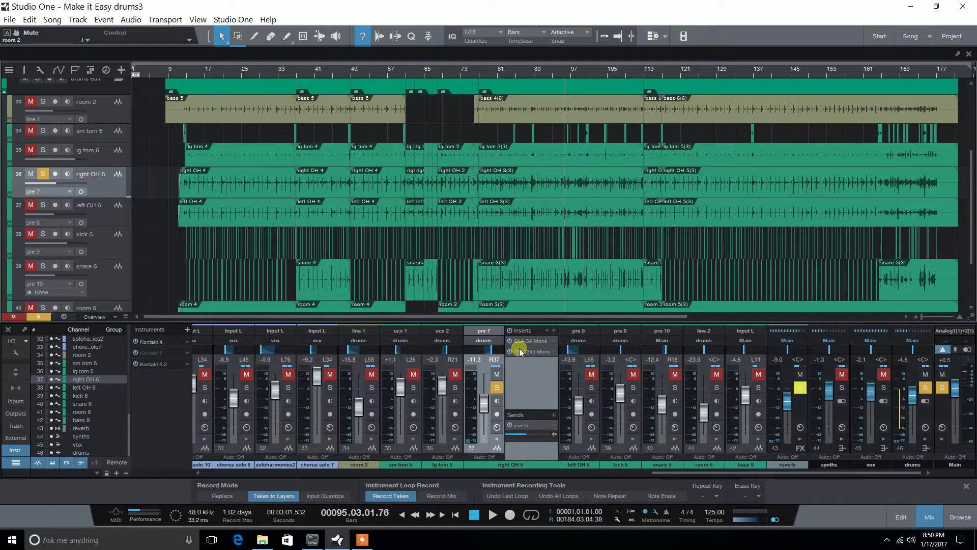
- Open the CLA-3A Mono insert on right OH 6 and play the soloed track in short passages to examine its compression
click(531, 341)
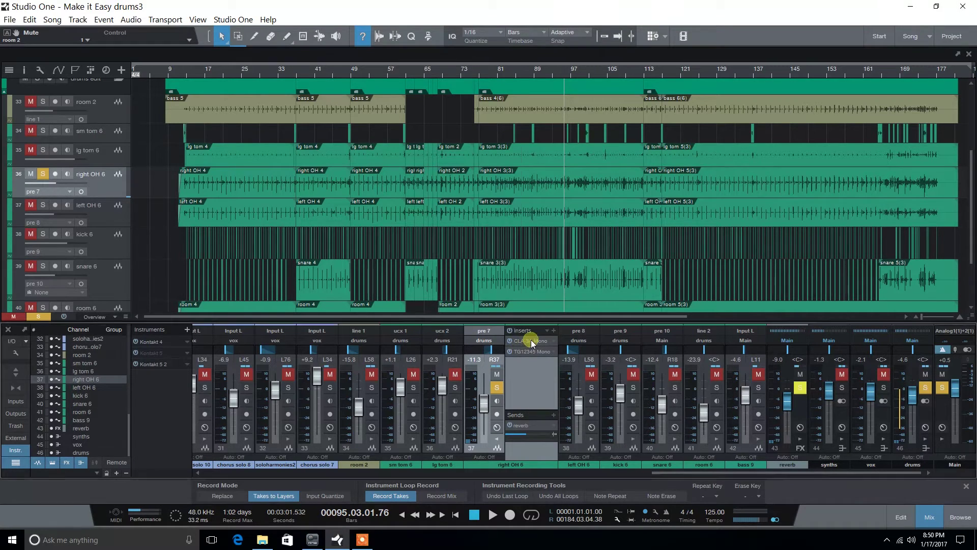
drag(432, 97, 512, 104)
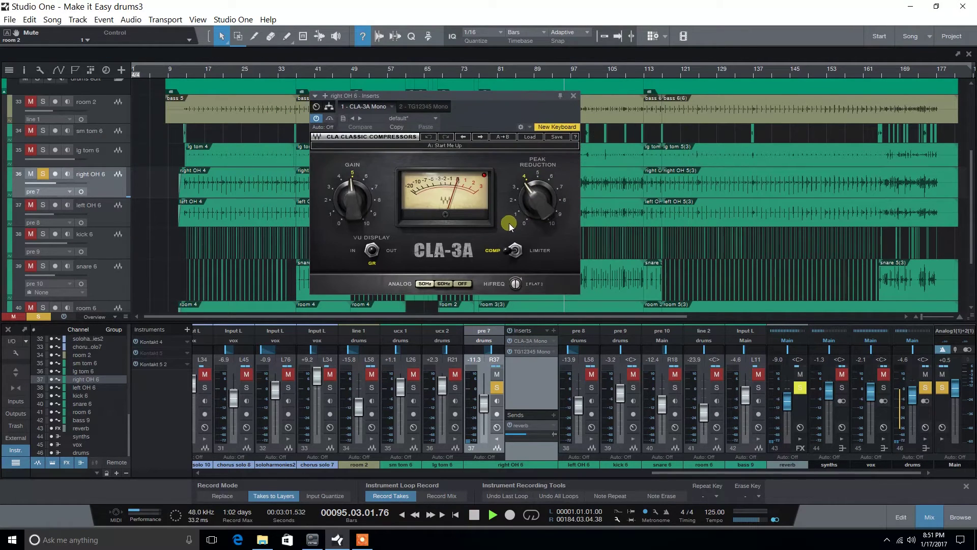
key(space)
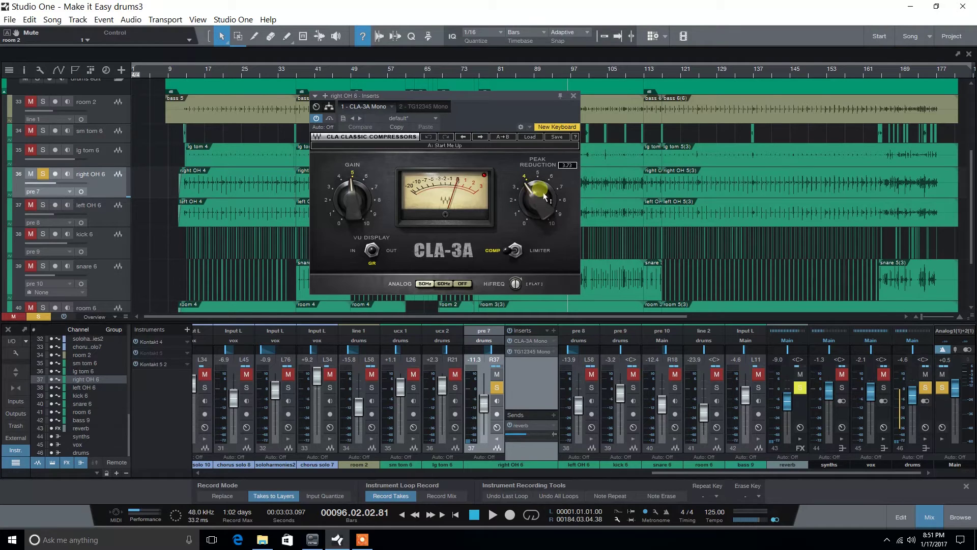
mouse_move(550, 202)
key(space)
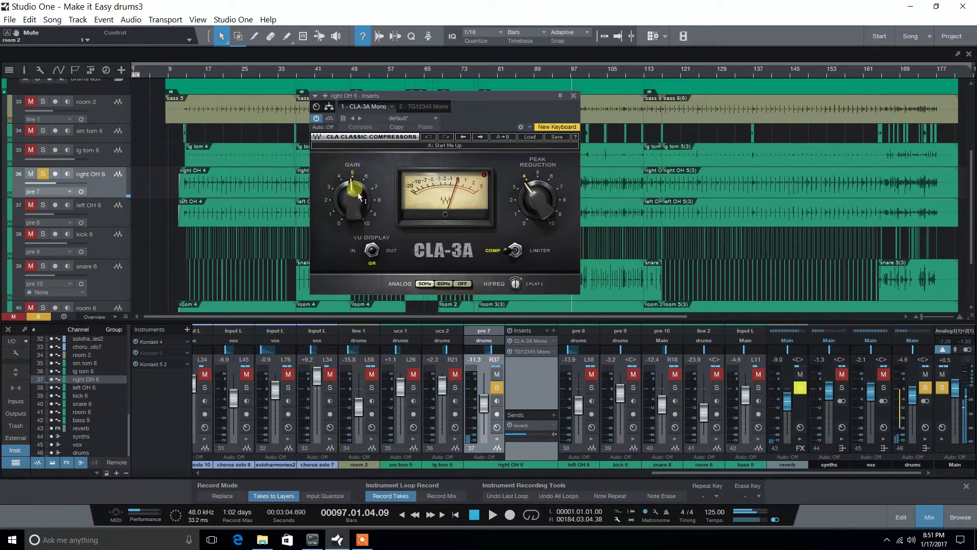
mouse_move(359, 191)
key(space)
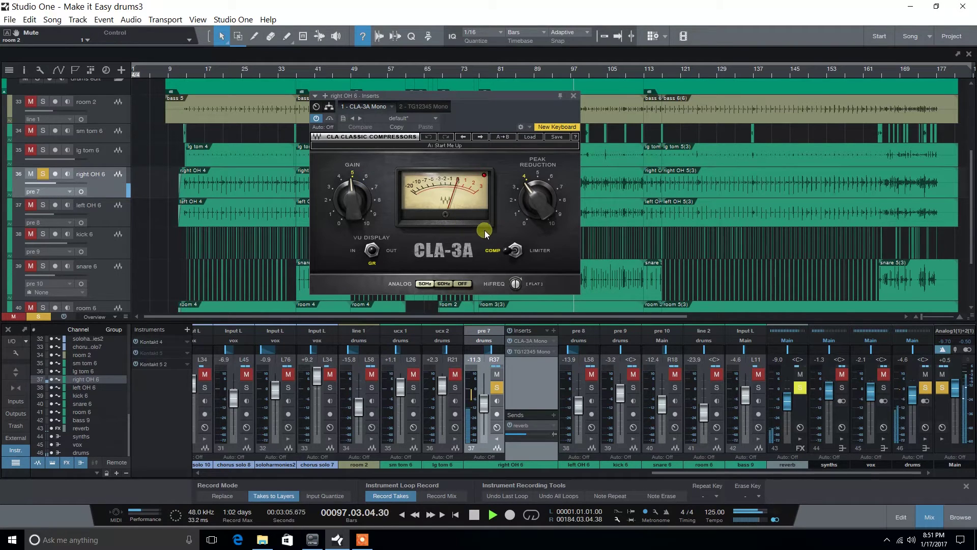
key(space)
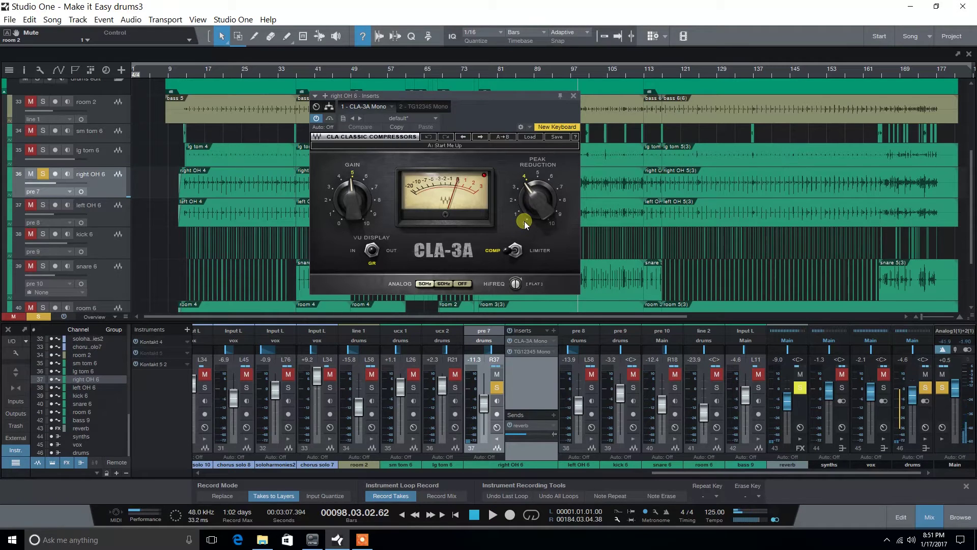
- Replace the CLA-3A window with the TG12345 Mono insert of right OH 6 and play the soloed track
click(574, 96)
click(529, 351)
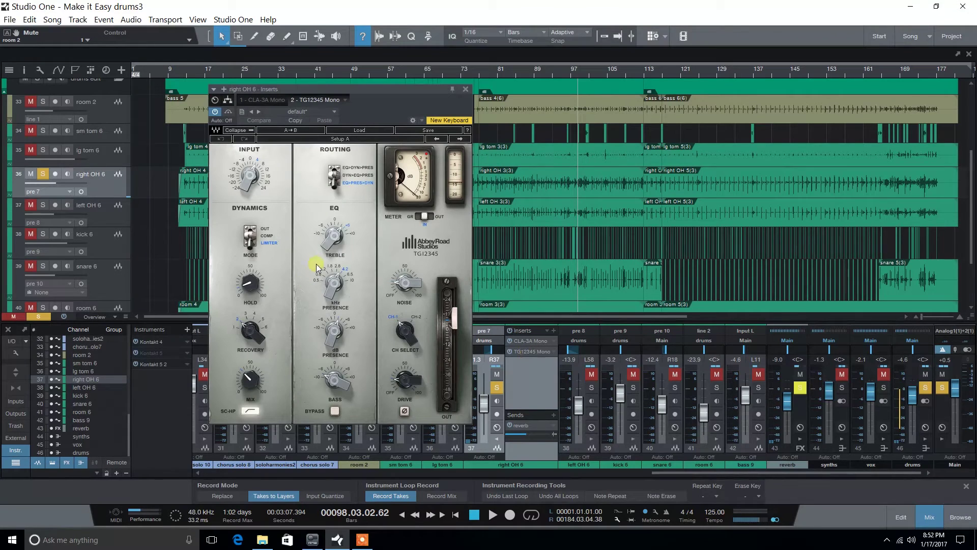
drag(397, 94, 421, 83)
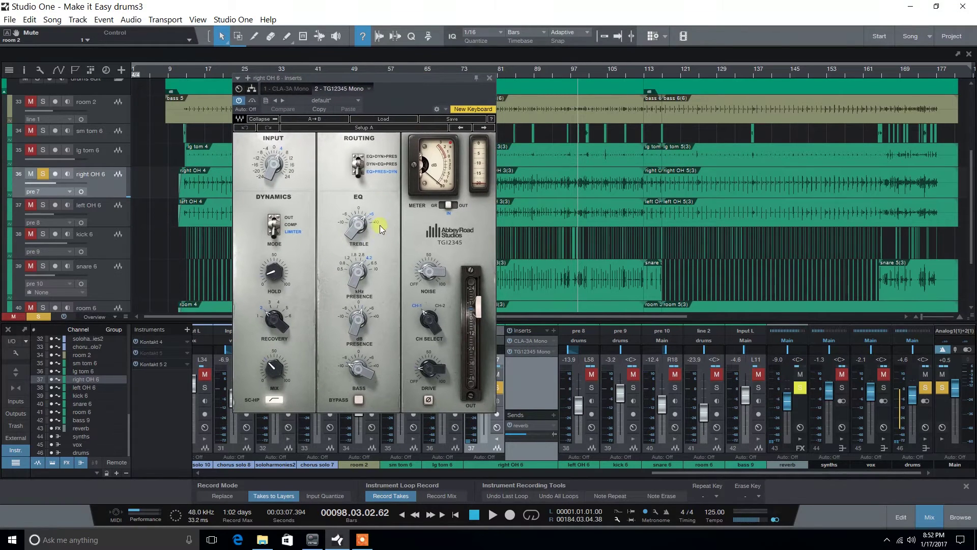
click(366, 274)
drag(361, 358, 360, 382)
key(space)
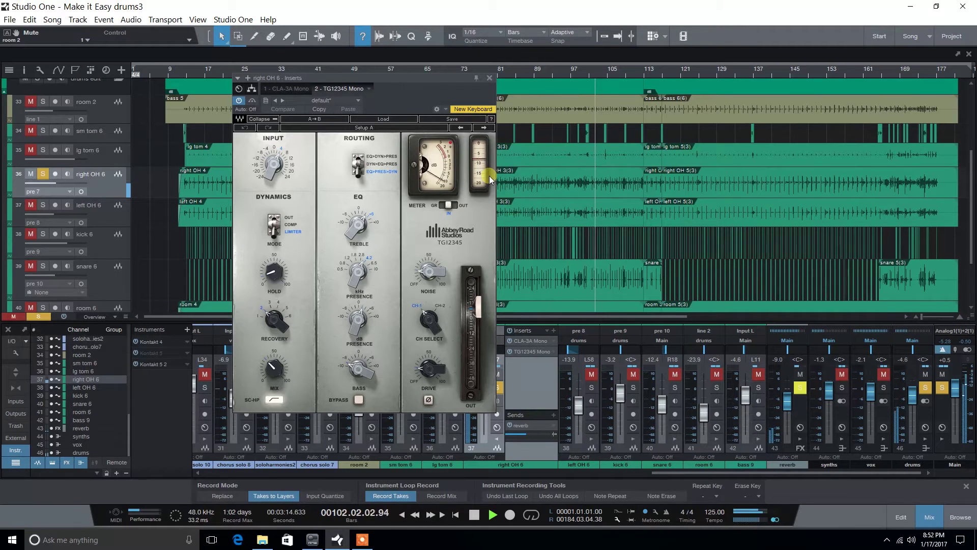
- Switch the TG12345's dynamics mode from Limiter to Out and play right OH 6 to compare
click(275, 232)
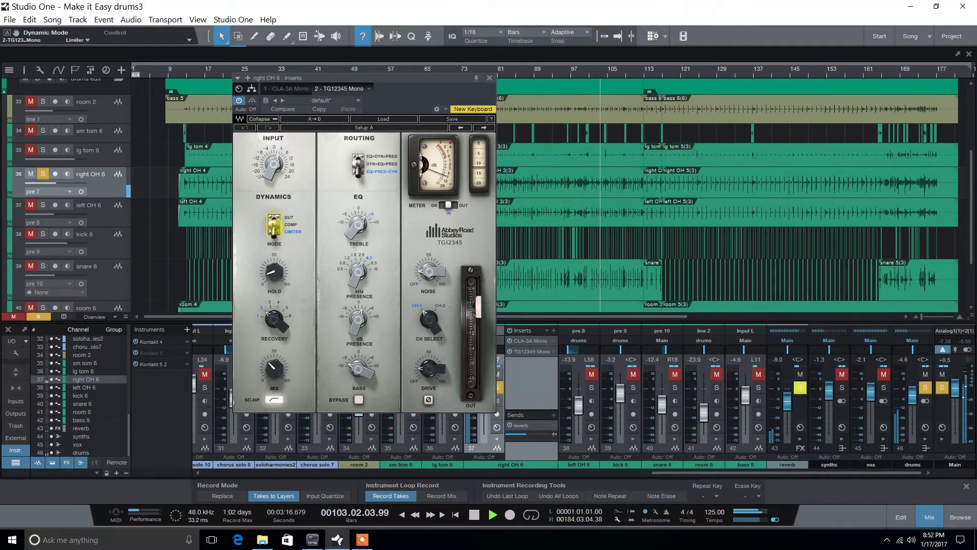
key(space)
click(275, 222)
click(275, 220)
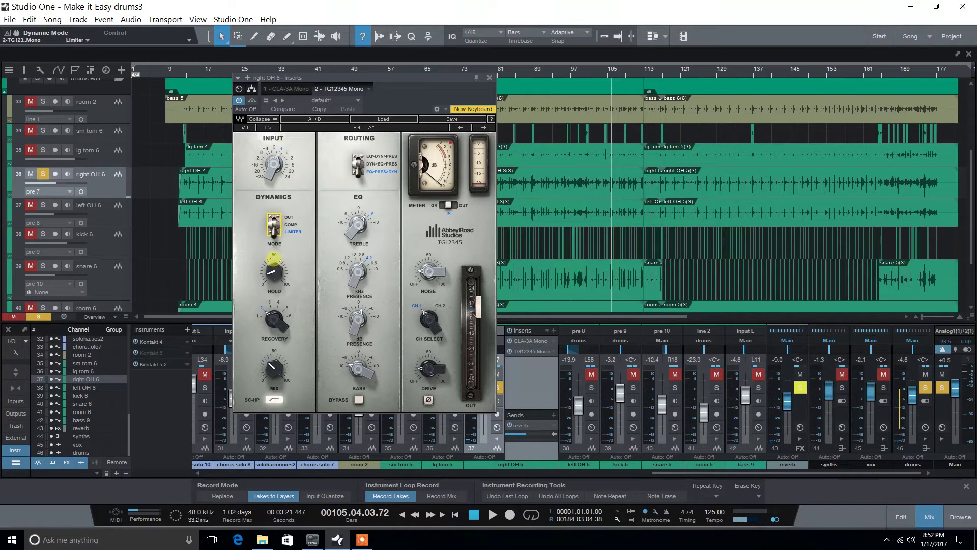
key(space)
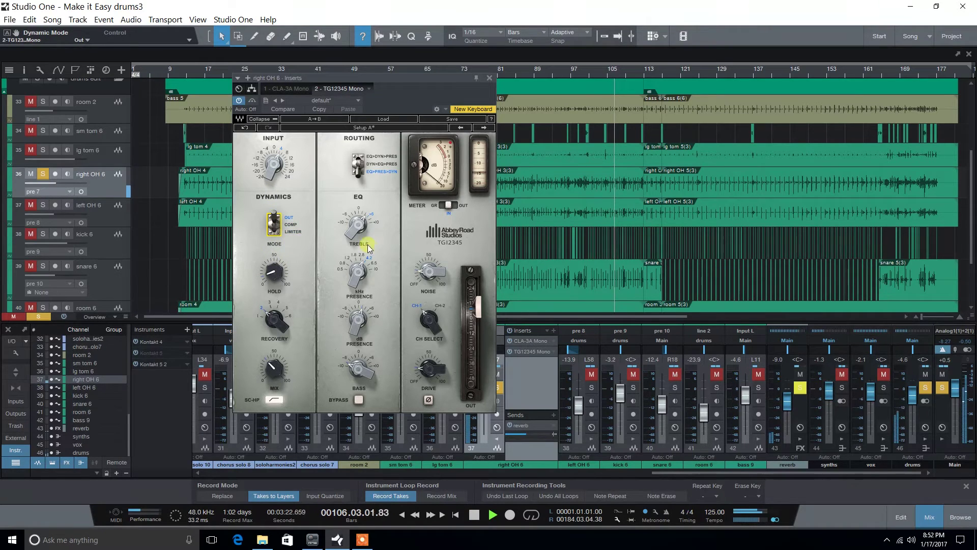
- Solo the drums edit folder, compare the TG12345's Limiter and Out modes in the drum mix, and close the plug-in on Limiter
scroll(109, 175, up, 2)
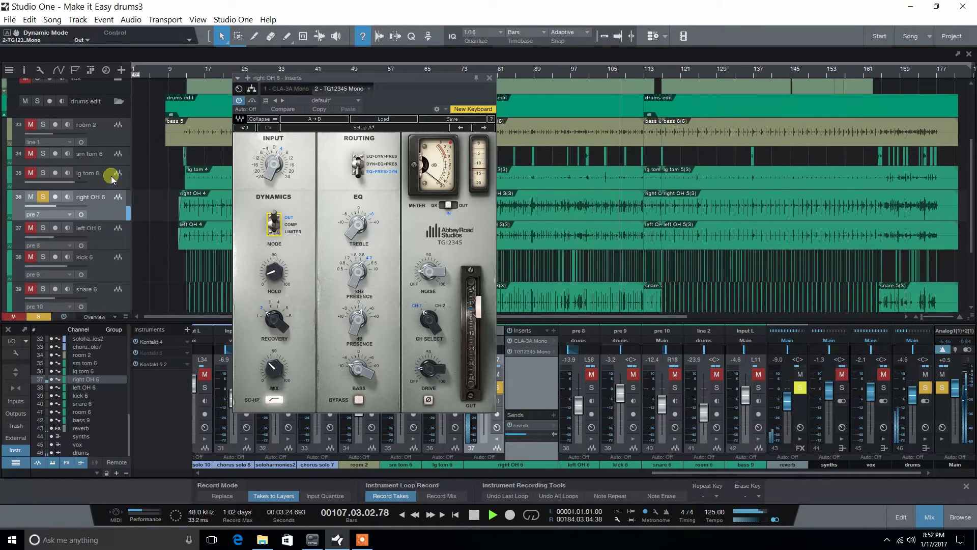
click(39, 126)
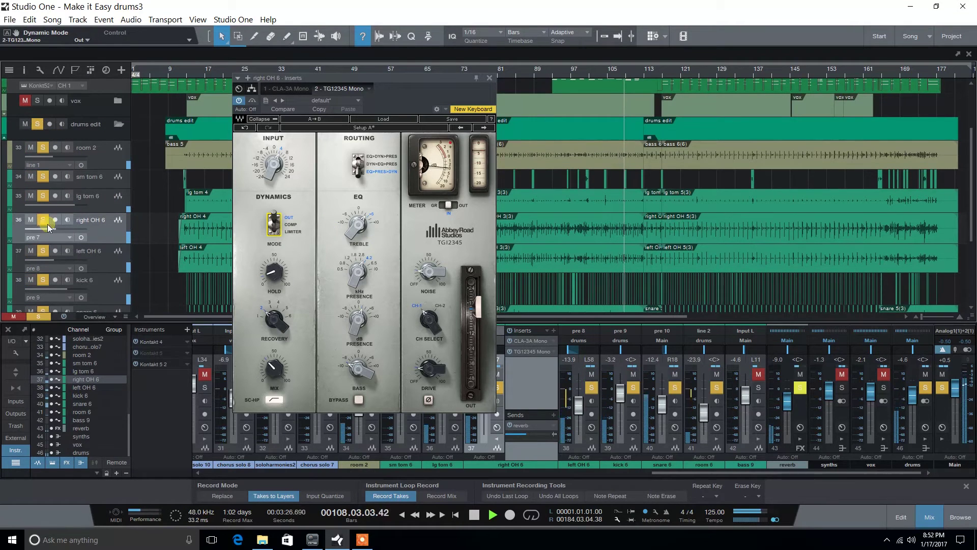
drag(274, 219, 275, 268)
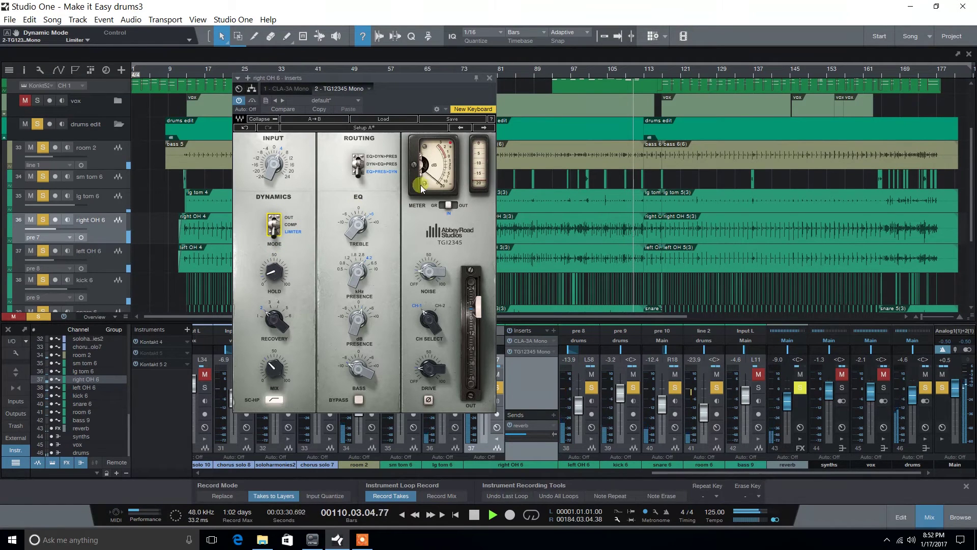
drag(274, 227, 273, 183)
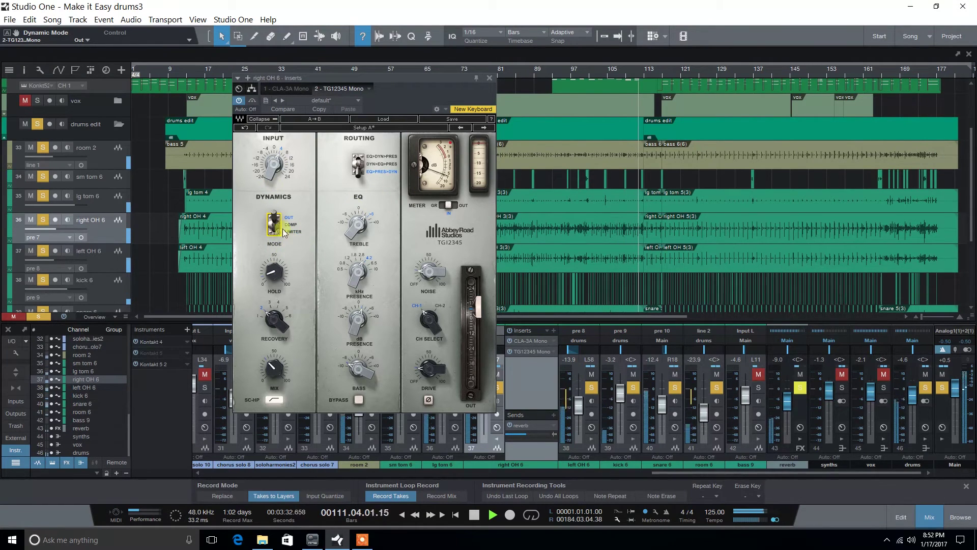
drag(278, 220, 281, 260)
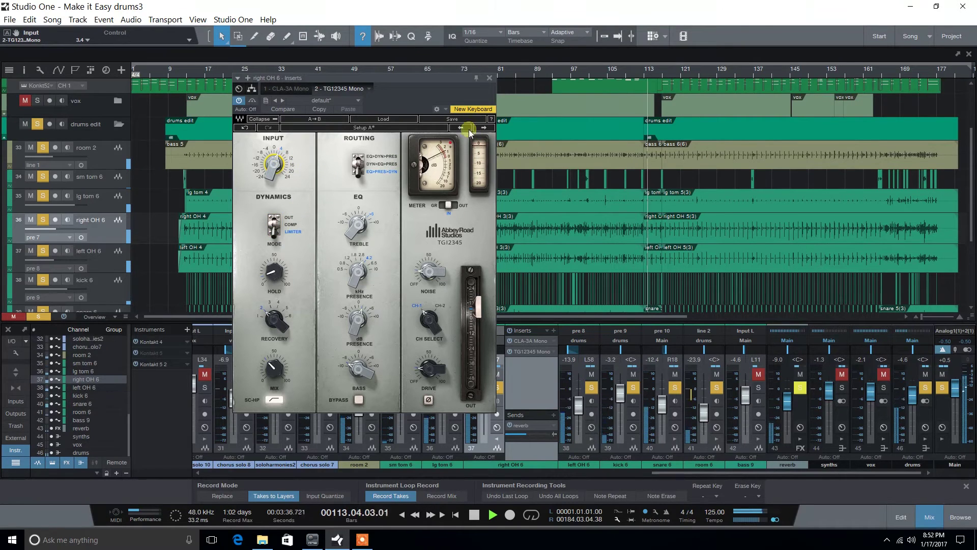
click(489, 78)
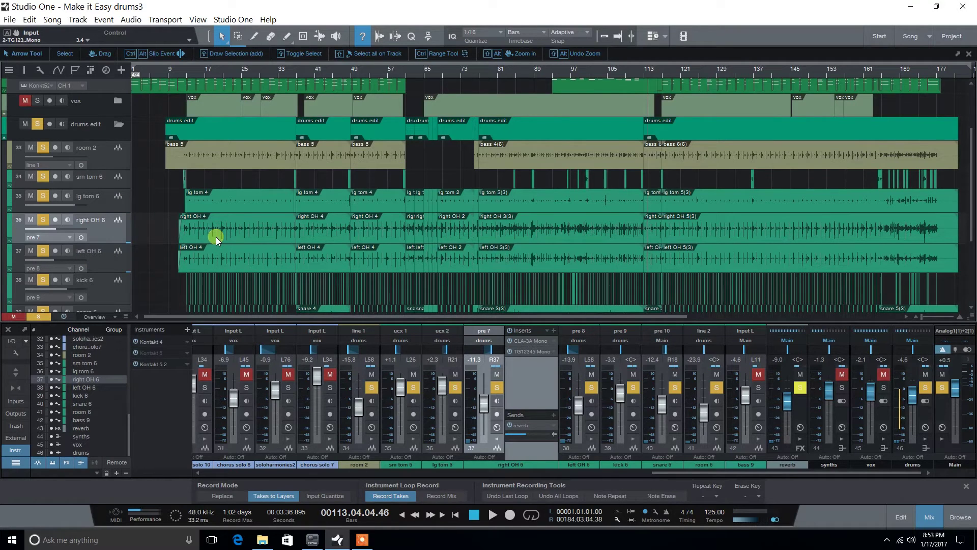
- Clear all solos, play left OH 6 in solo and examine the CLA-2A Mono insert on its channel
scroll(218, 237, down, 2)
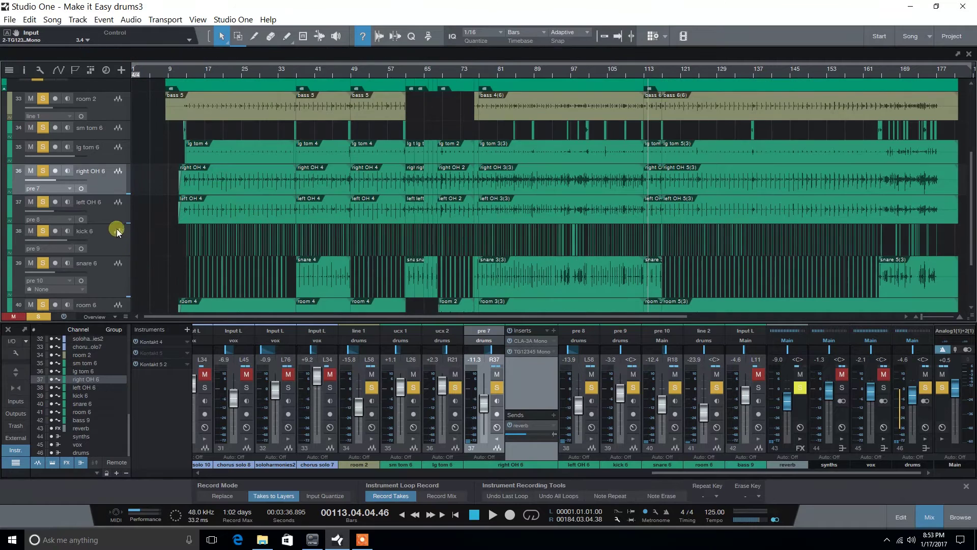
click(103, 221)
click(35, 316)
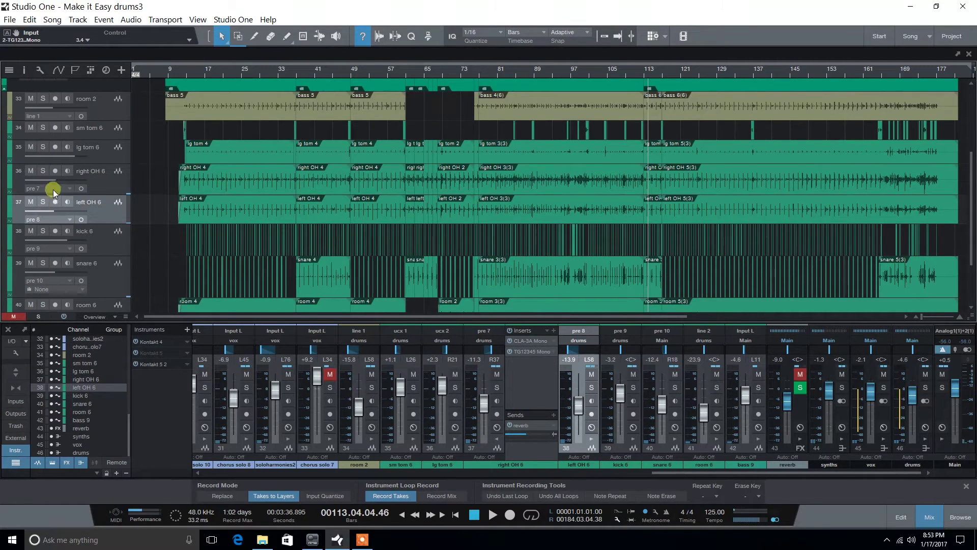
key(space)
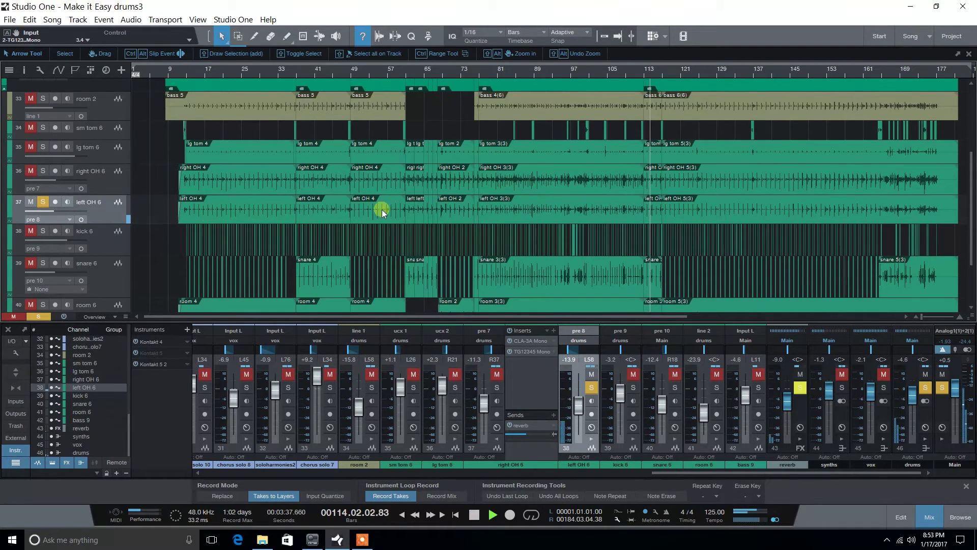
double_click(117, 221)
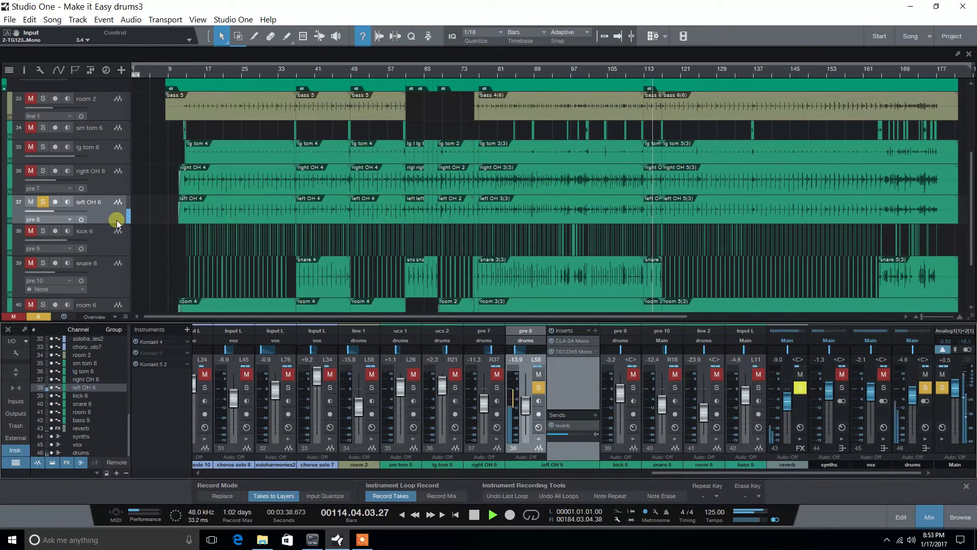
click(570, 341)
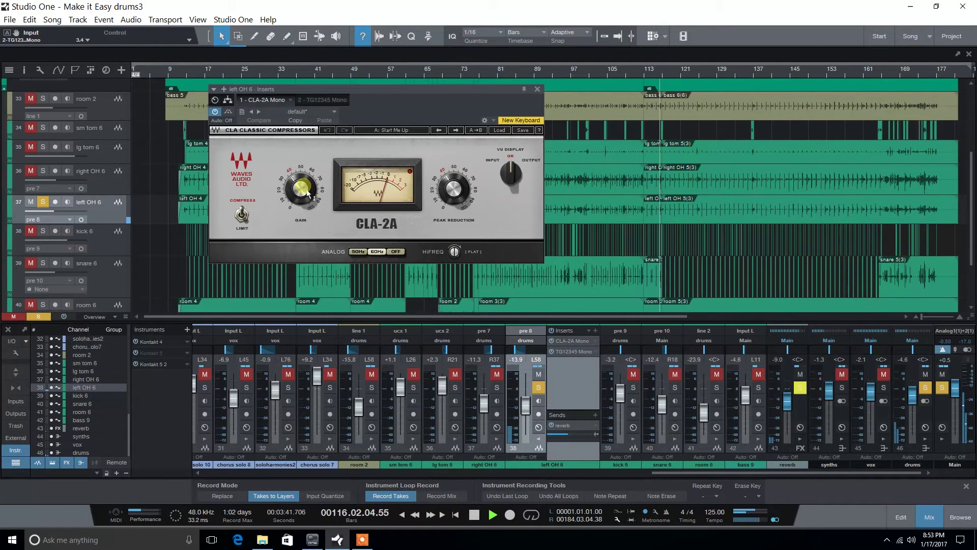
click(538, 90)
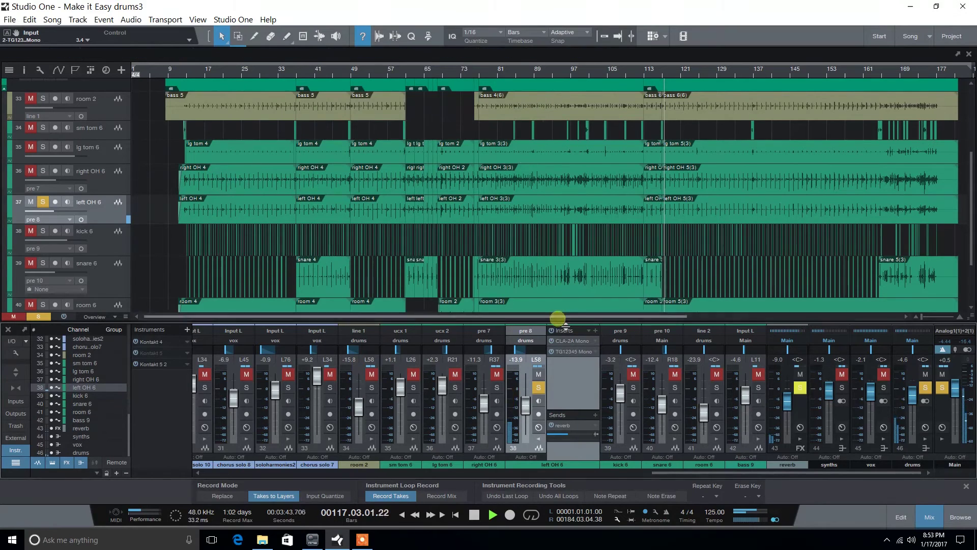
- Open the TG12345 Mono insert on left OH 6 and compare its dynamics in Out and Limiter mode, ending on Limiter
click(551, 353)
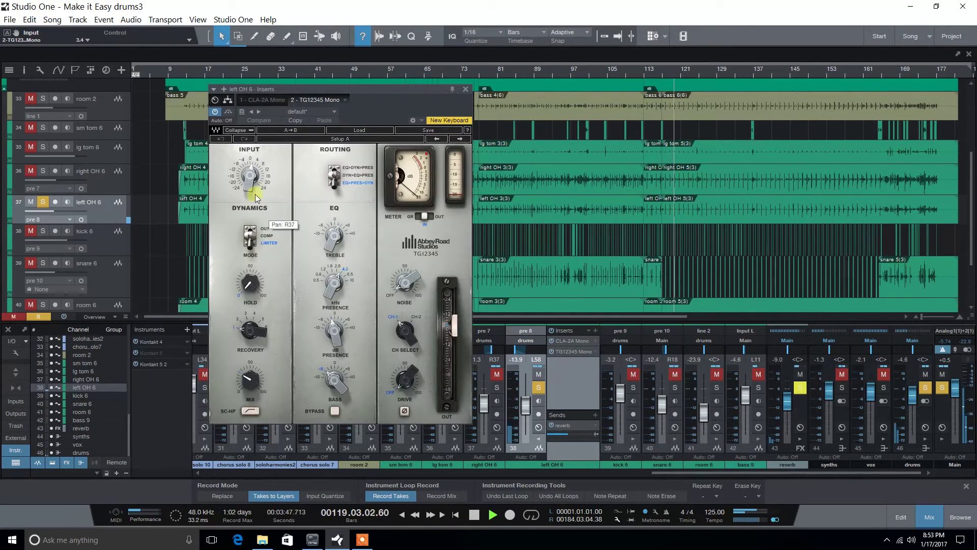
drag(251, 240, 260, 139)
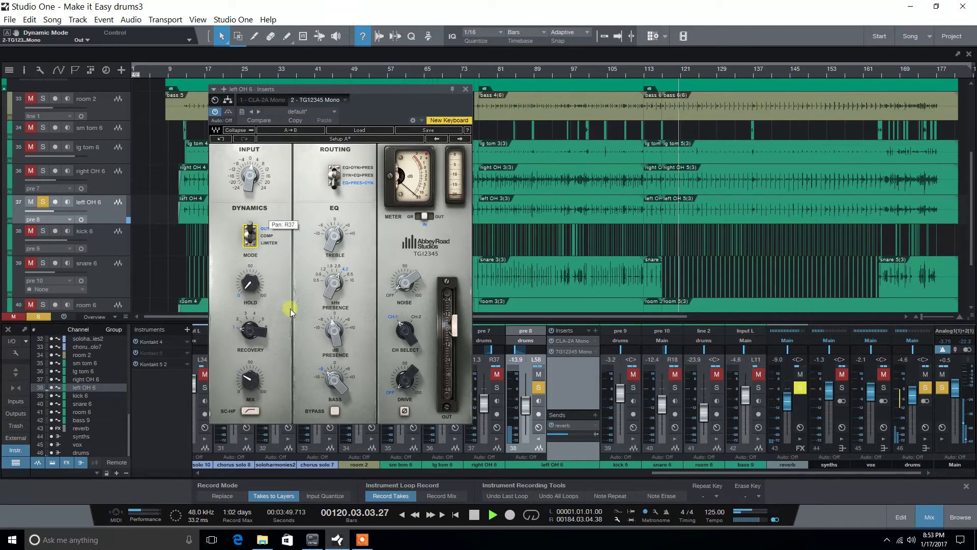
drag(254, 228, 263, 319)
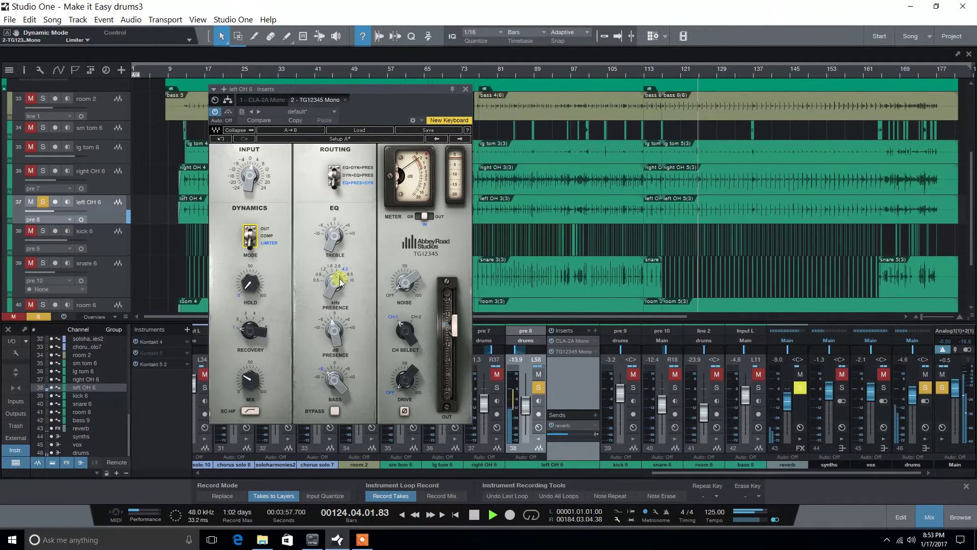
- Close the TG12345 plug-in, add right OH 6 to the solo to hear both overheads together, and stop playback
click(465, 89)
click(45, 170)
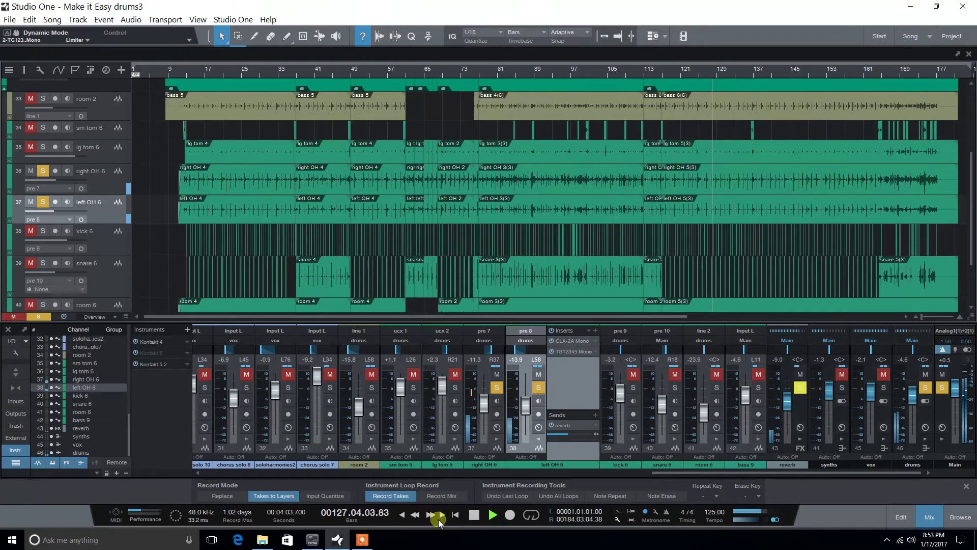
click(474, 515)
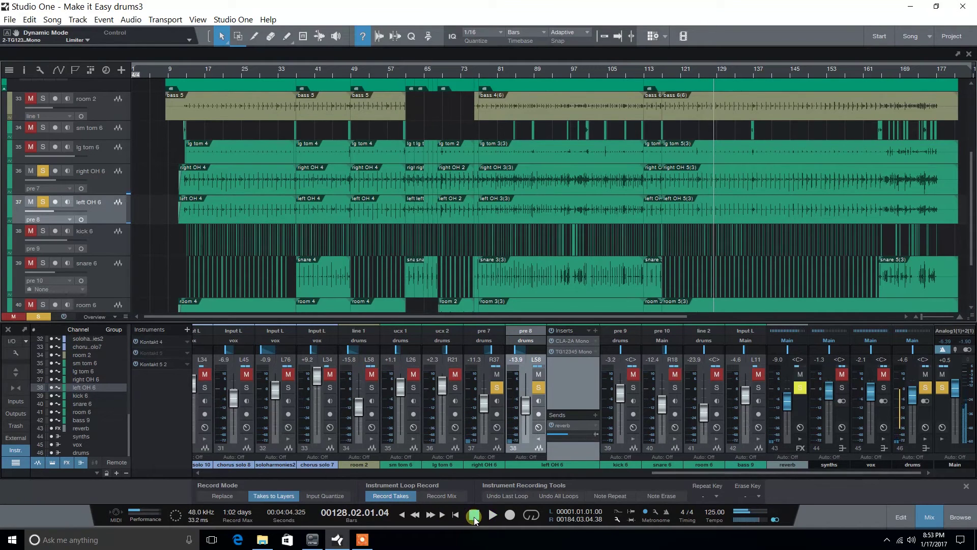
- Play both soloed overhead tracks from about bar 97 and stop playback
click(576, 75)
drag(595, 71, 607, 115)
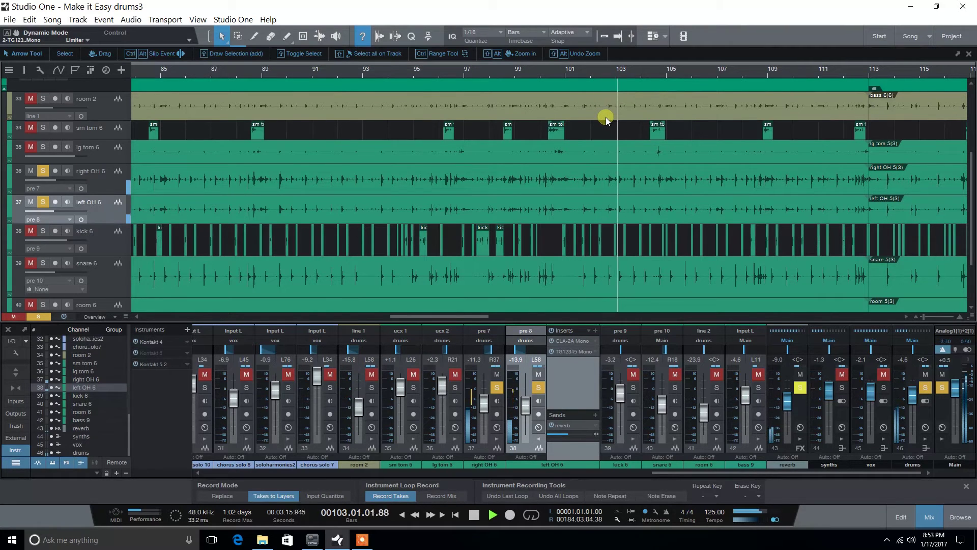
key(space)
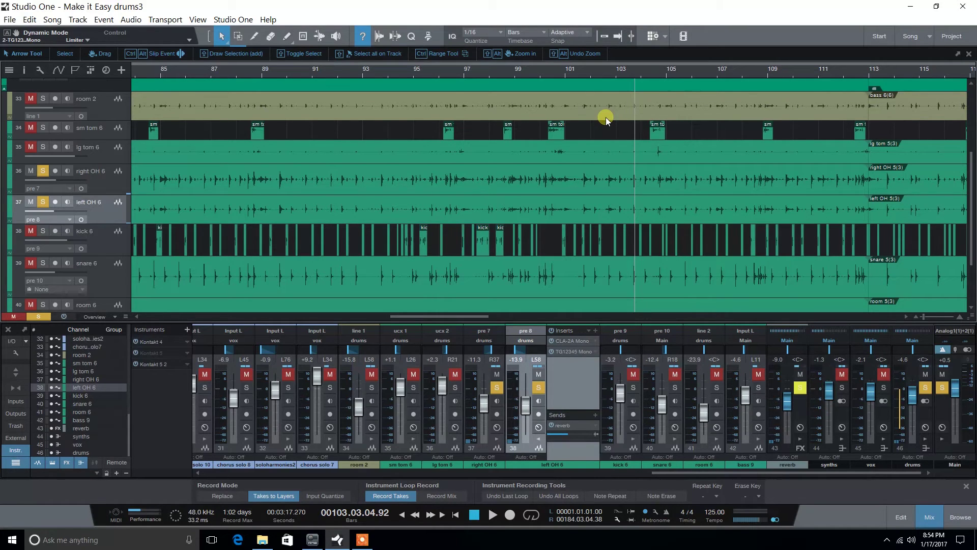
- Clear the solos on left OH 6 and right OH 6 and leave right OH 6 unmuted
drag(613, 75, 511, 58)
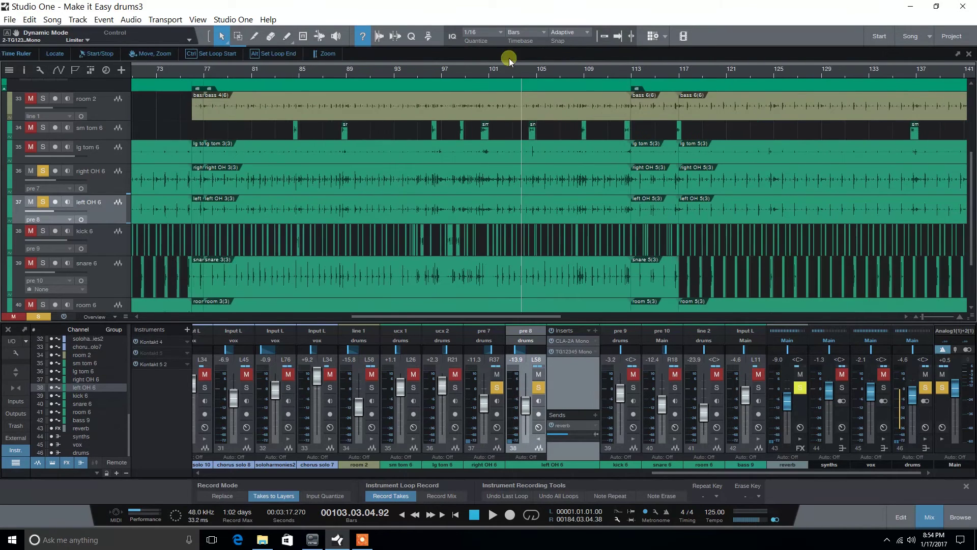
click(31, 201)
click(30, 171)
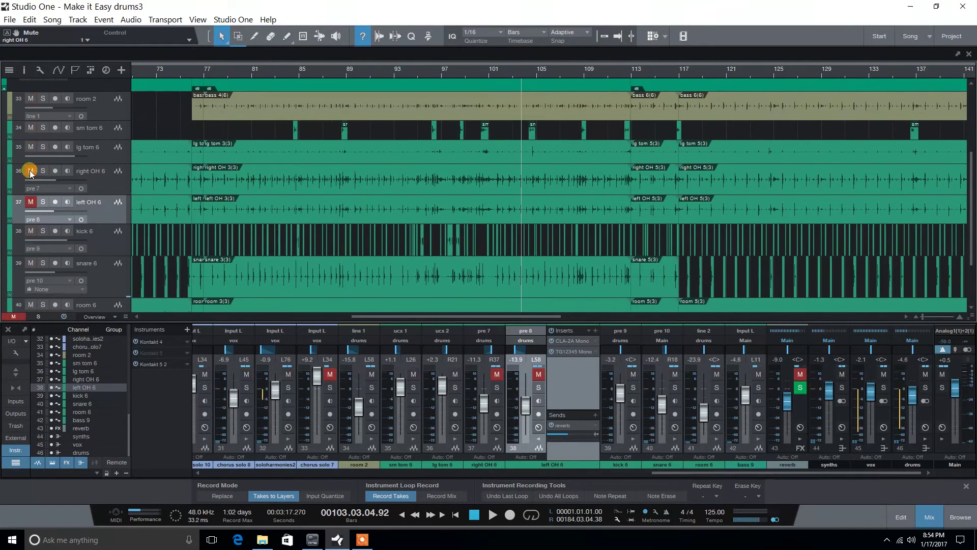
click(29, 171)
- Select the snare 6 track and play it in solo
scroll(94, 244, down, 1)
click(98, 267)
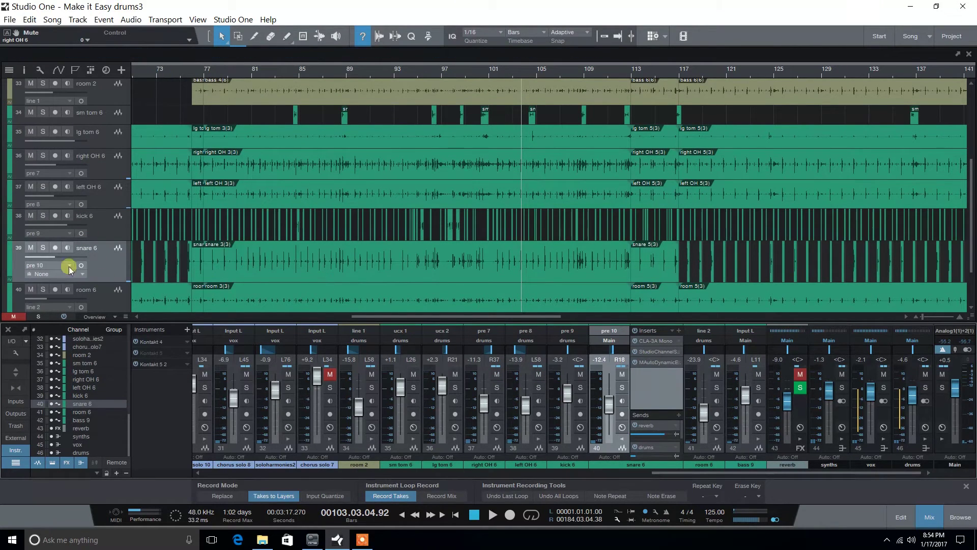
click(43, 248)
key(space)
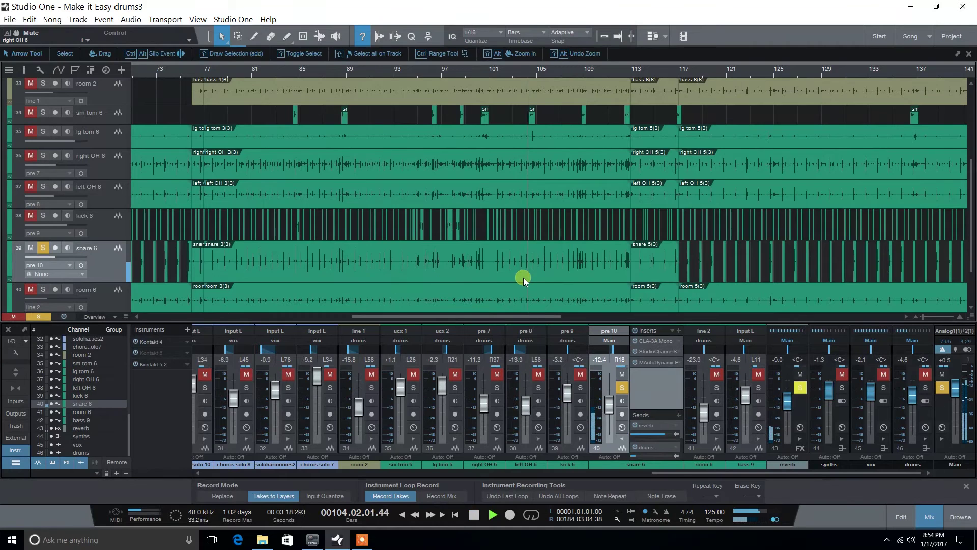
- Open the CLA-3A Mono insert on snare 6, examine its peak reduction and gain settings, and close it
click(658, 342)
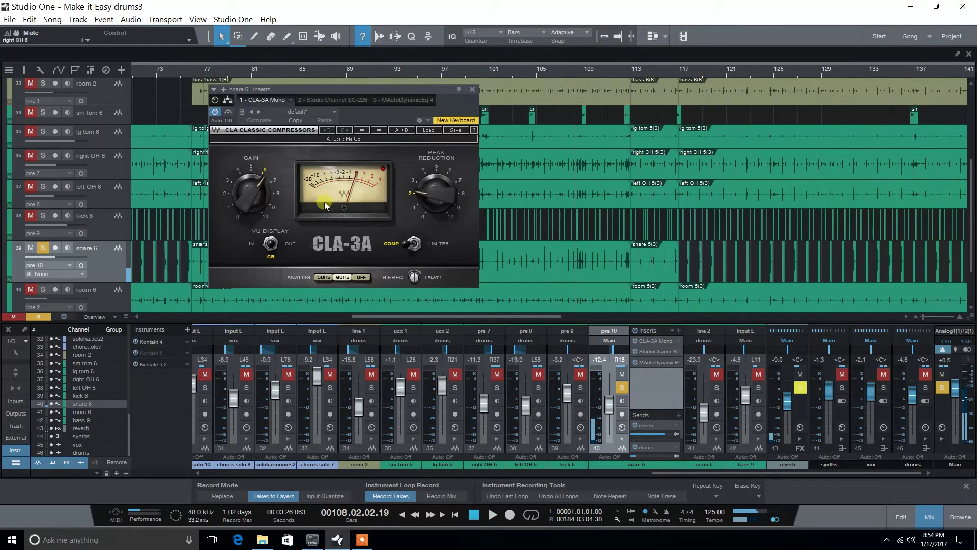
drag(452, 202, 431, 197)
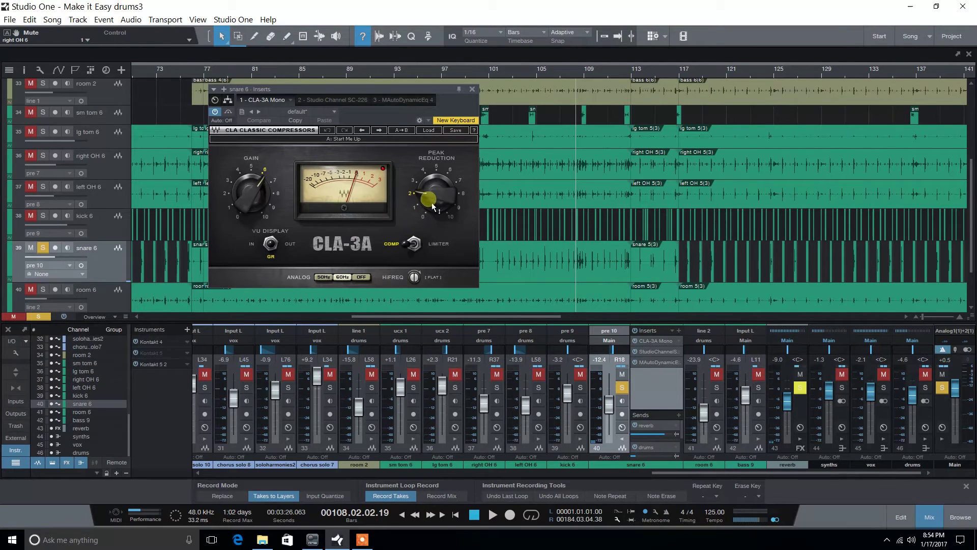
drag(260, 187, 264, 193)
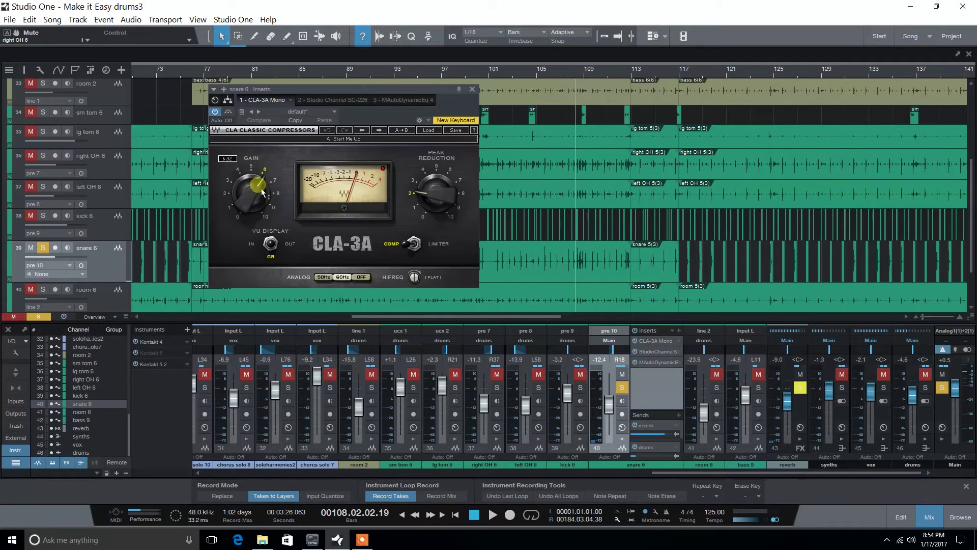
drag(262, 191, 231, 172)
click(472, 89)
- Examine the Studio Channel SC-226 compressor and EQ settings on snare 6, close the plug-in and listen to the soloed snare
click(658, 351)
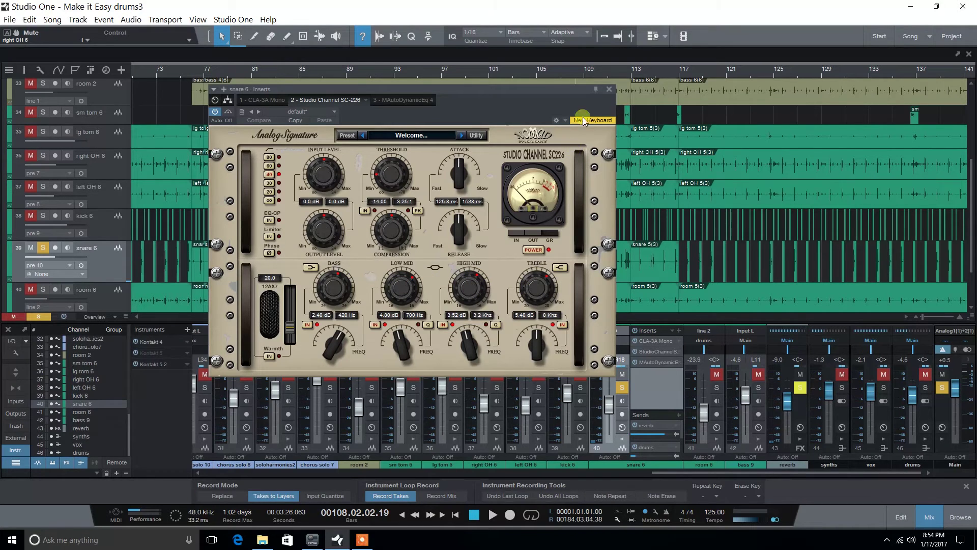
click(610, 90)
key(space)
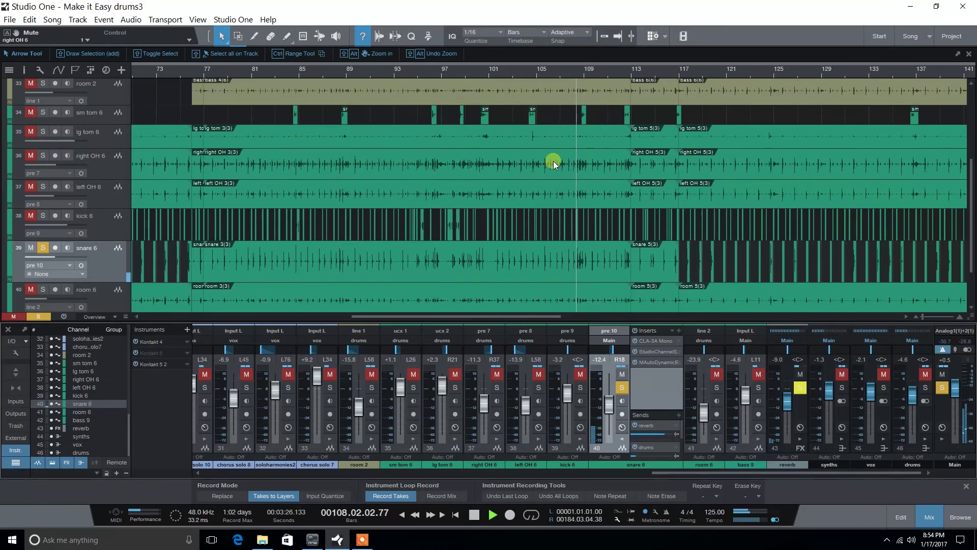
key(space)
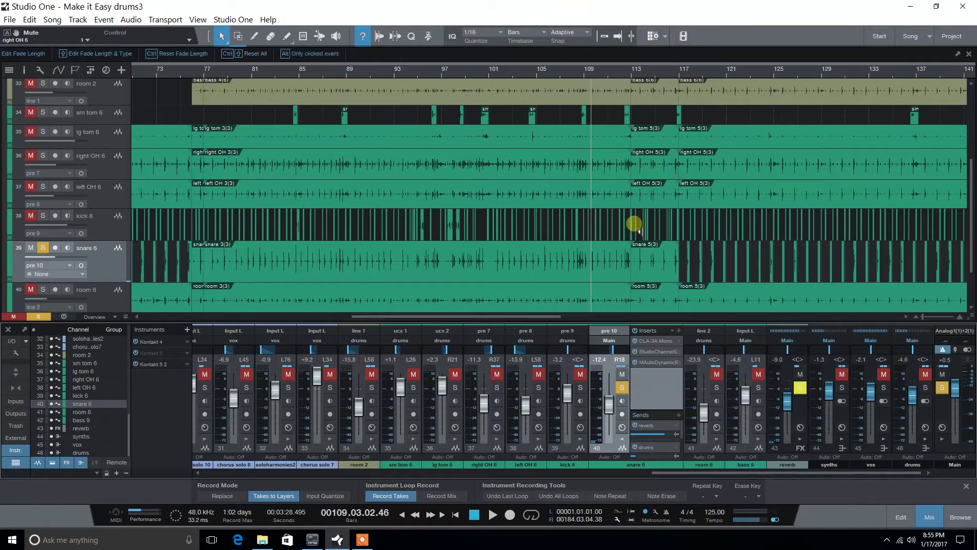
- Open MAutoDynamicEq on snare 6, set band 4's dynamics to +5.28 dB during playback, and close the plug-in
click(665, 364)
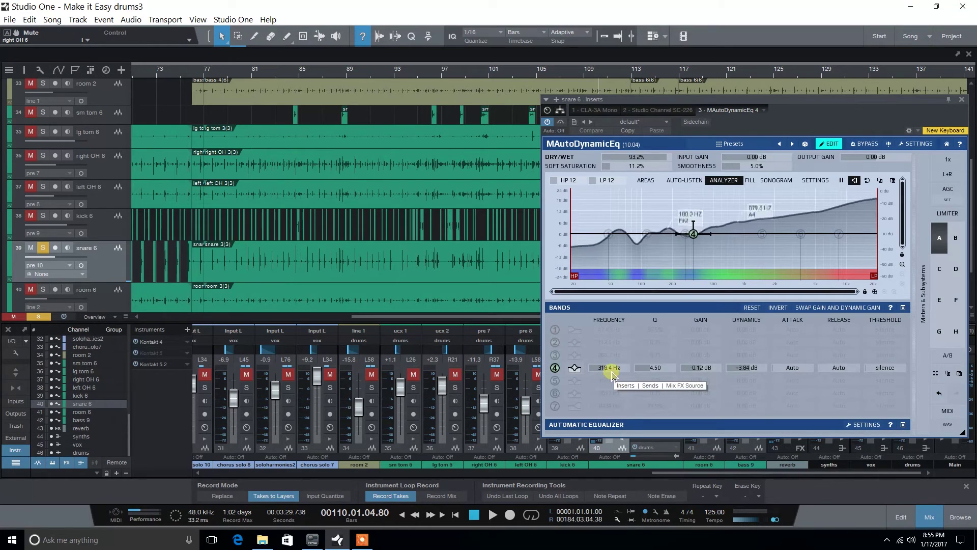
key(space)
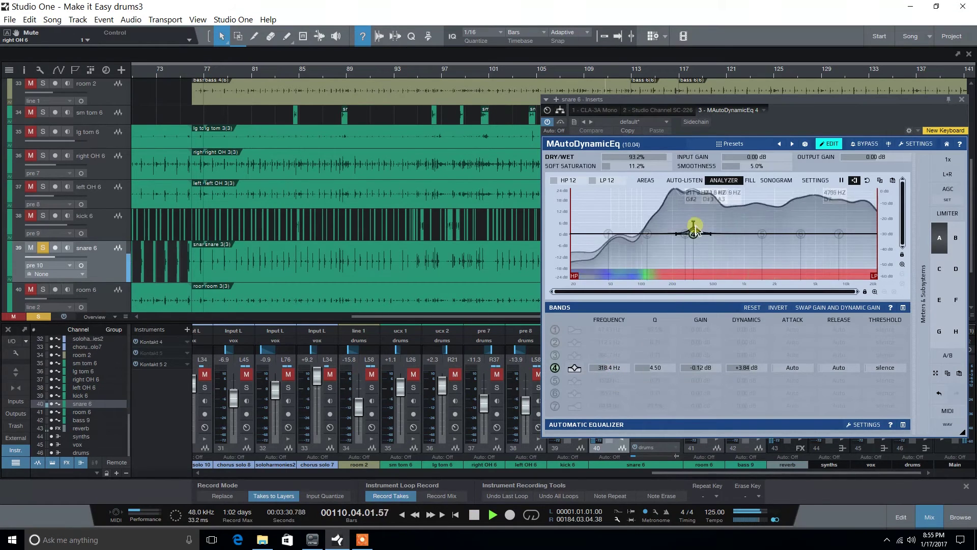
mouse_move(696, 223)
mouse_down()
mouse_move(695, 235)
mouse_move(694, 219)
mouse_up()
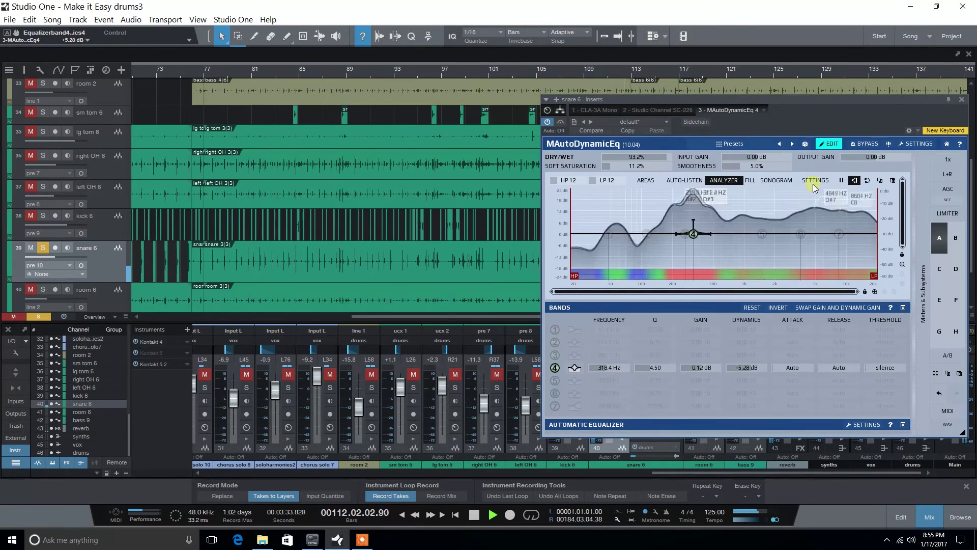
click(950, 103)
- Select the room 6 track and solo it in place of snare 6
scroll(88, 258, down, 2)
click(93, 240)
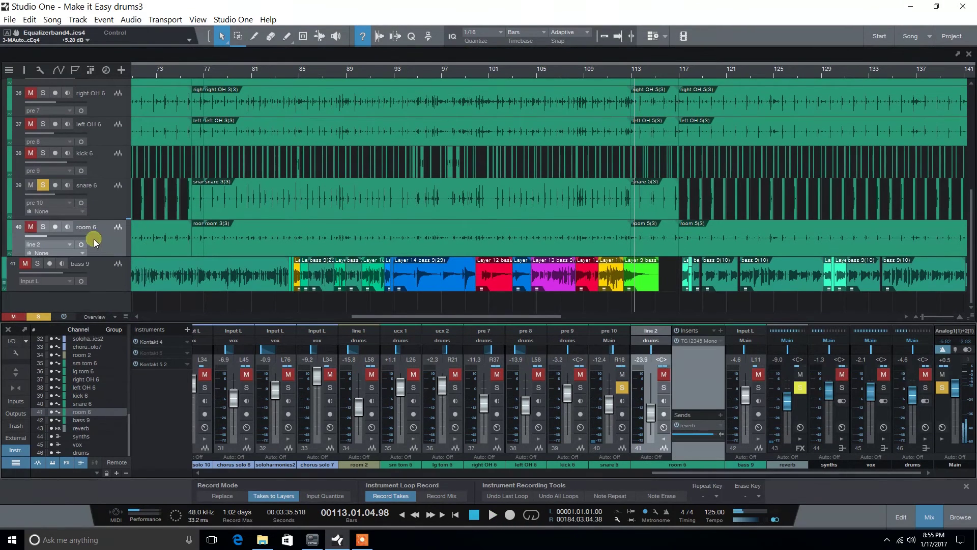
click(42, 226)
click(42, 185)
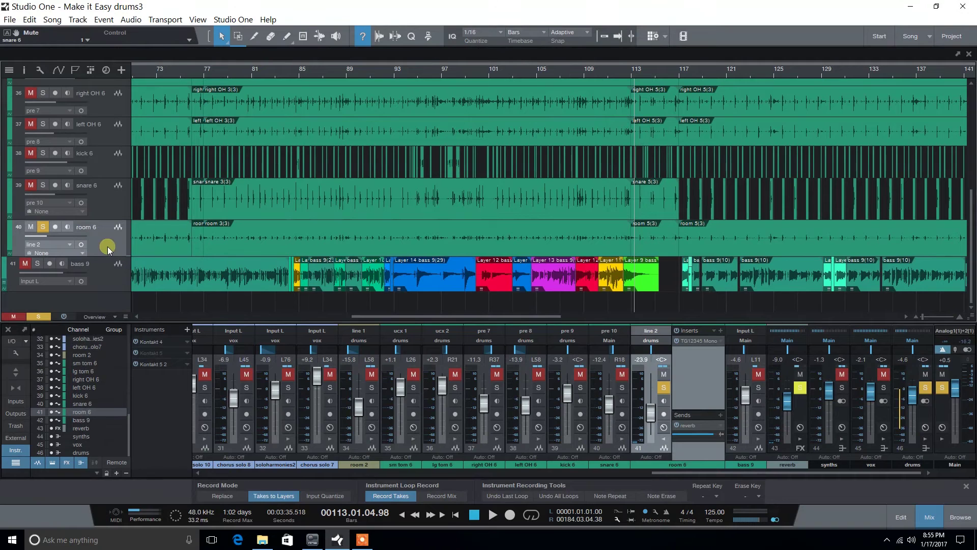
- Play room 6 with its TG12345 Mono insert open and set the track's volume to -21.1 dB
click(695, 341)
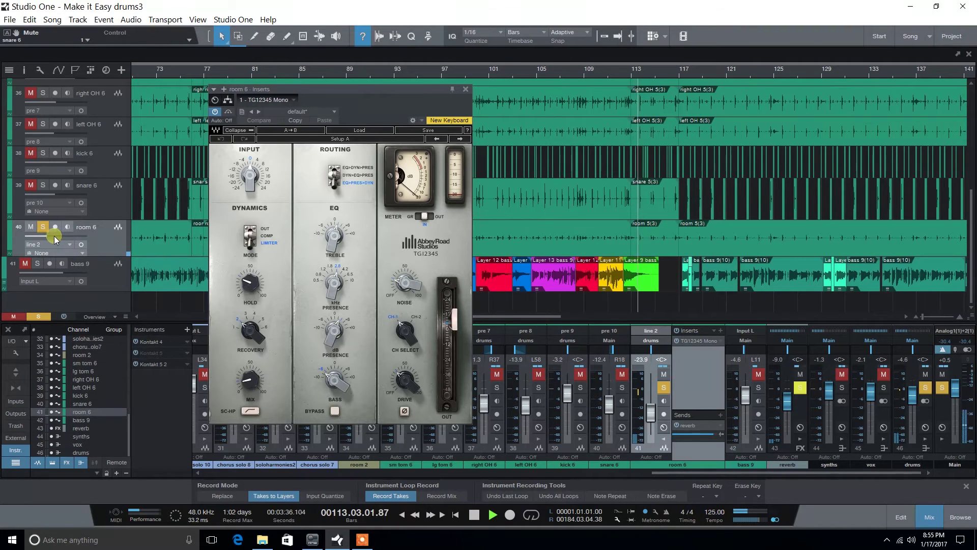
drag(49, 237, 53, 238)
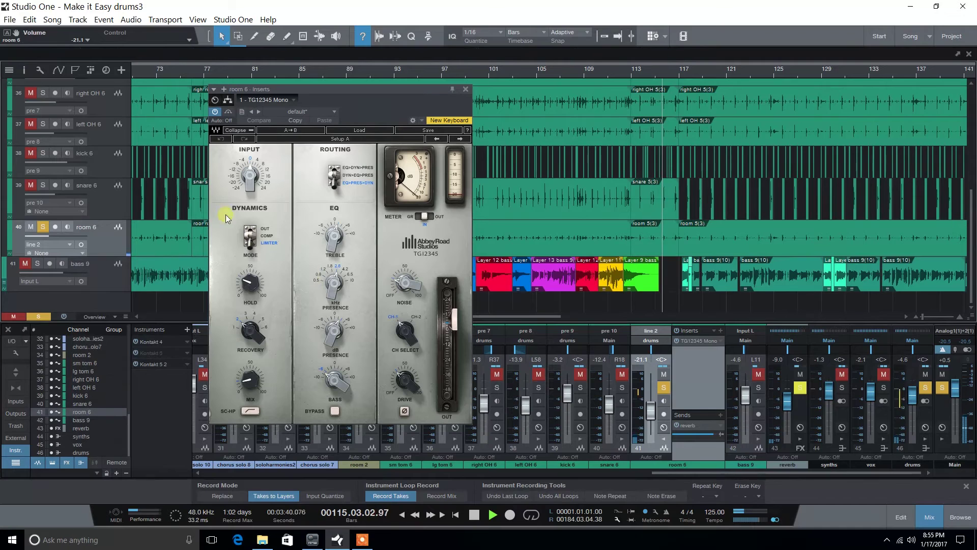
- Compare the TG12345's Out and Limiter dynamics modes on room 6, ending on Limiter, and close the plug-in
click(249, 235)
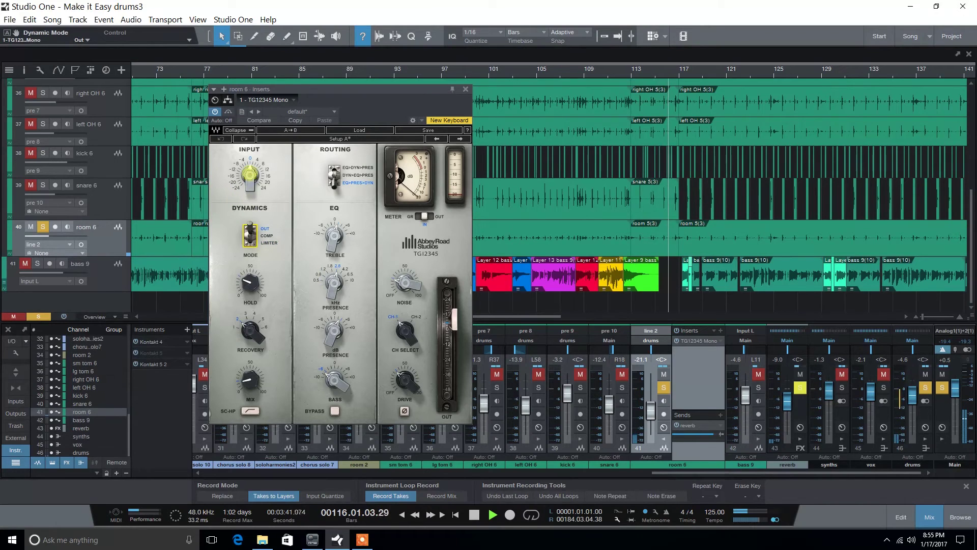
click(255, 232)
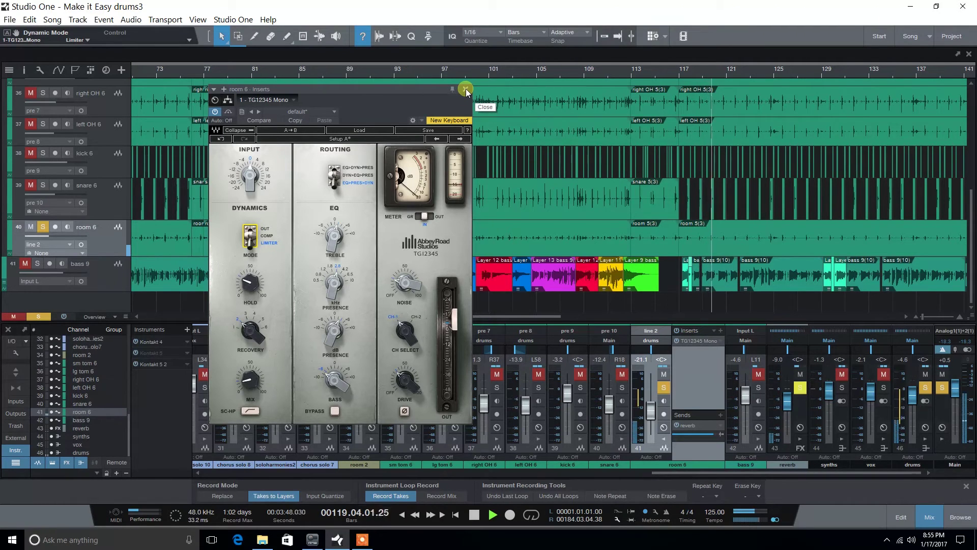
key(space)
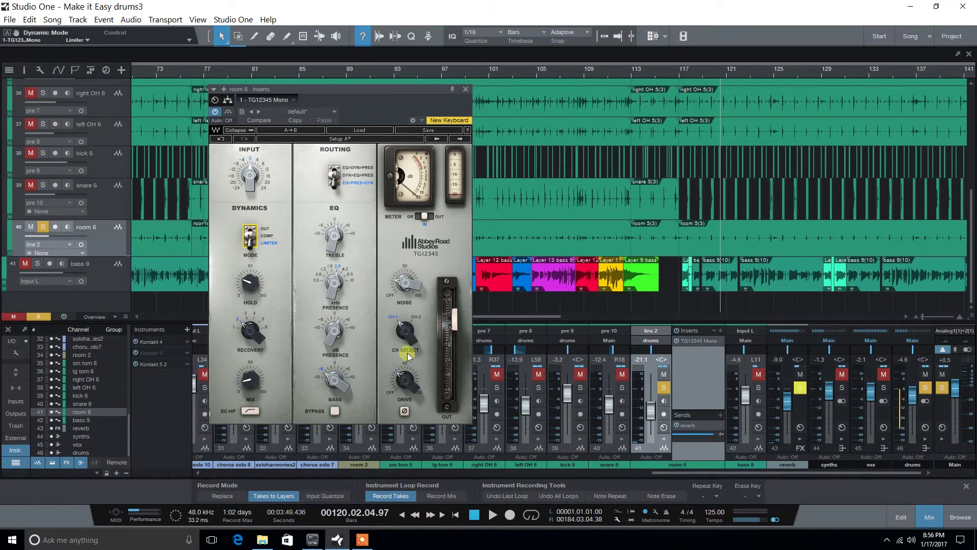
click(466, 90)
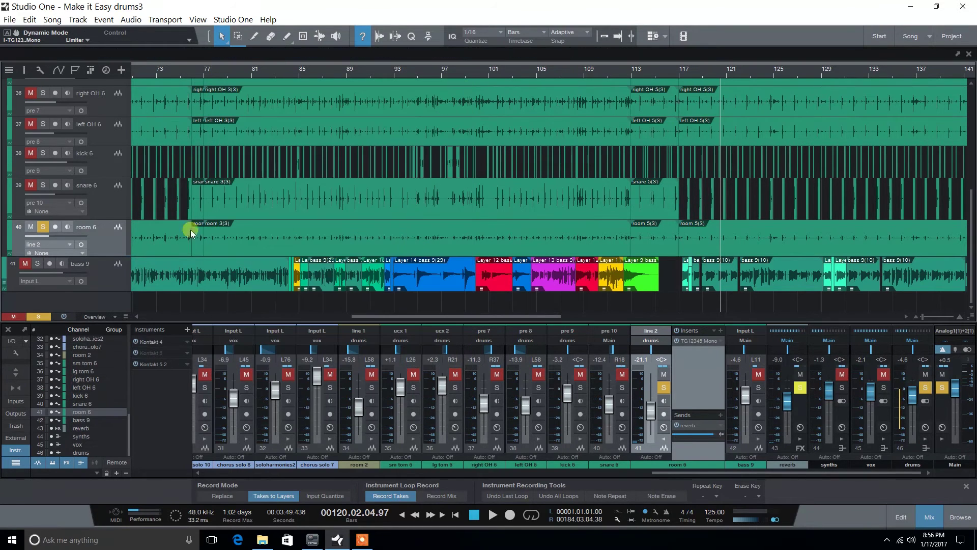
- Remove the solo from room 6 and solo the drums edit folder
click(43, 228)
scroll(114, 273, up, 1)
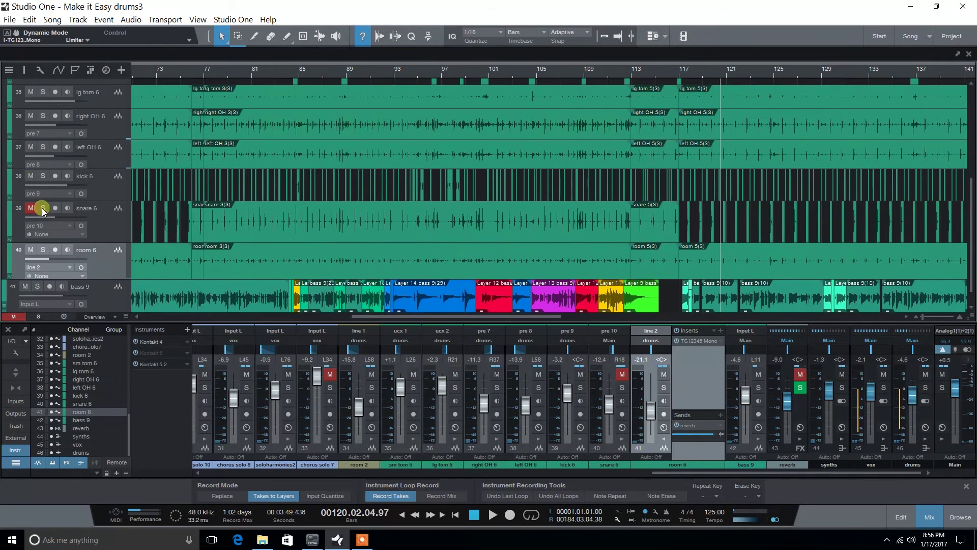
scroll(103, 255, up, 4)
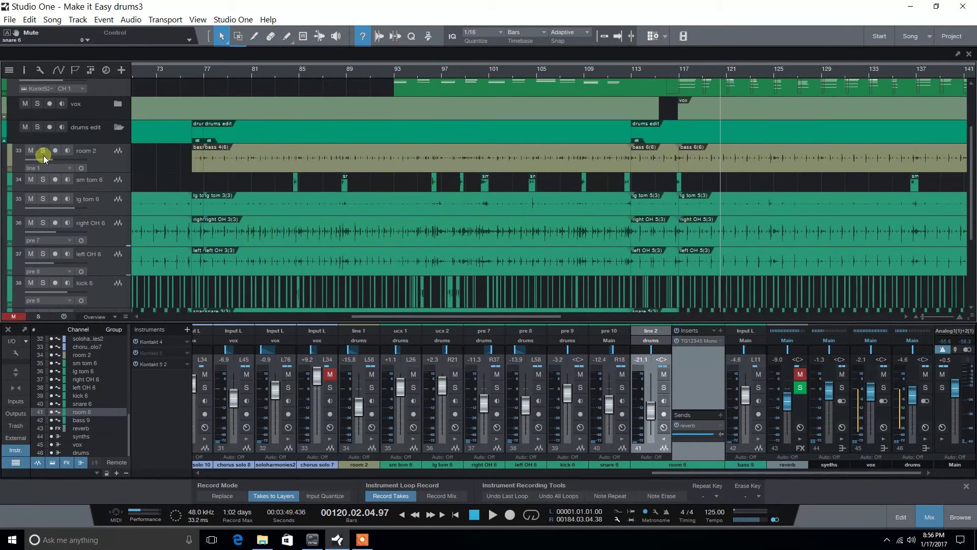
click(38, 128)
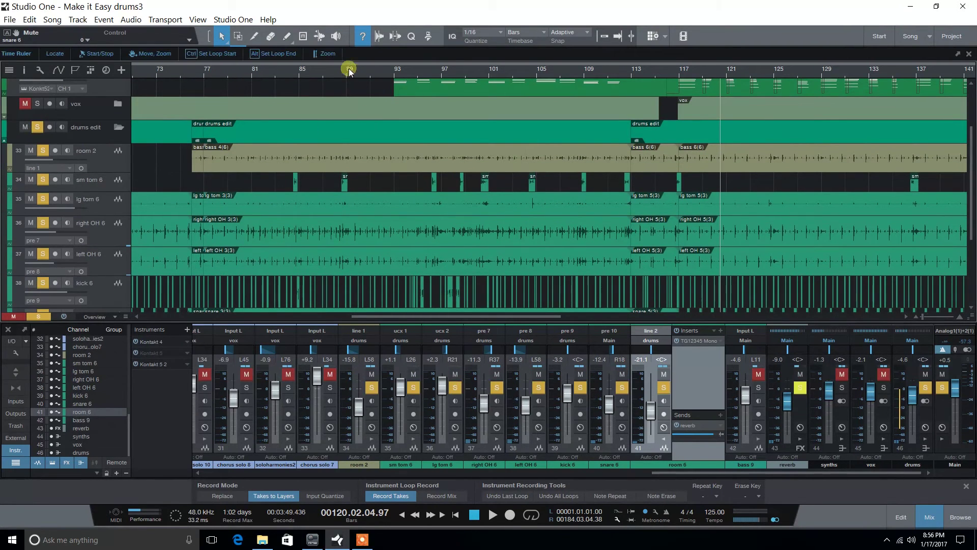
- Play the full soloed drum mix, skip ahead to about bar 100 and stop playback
drag(350, 68, 302, 63)
key(space)
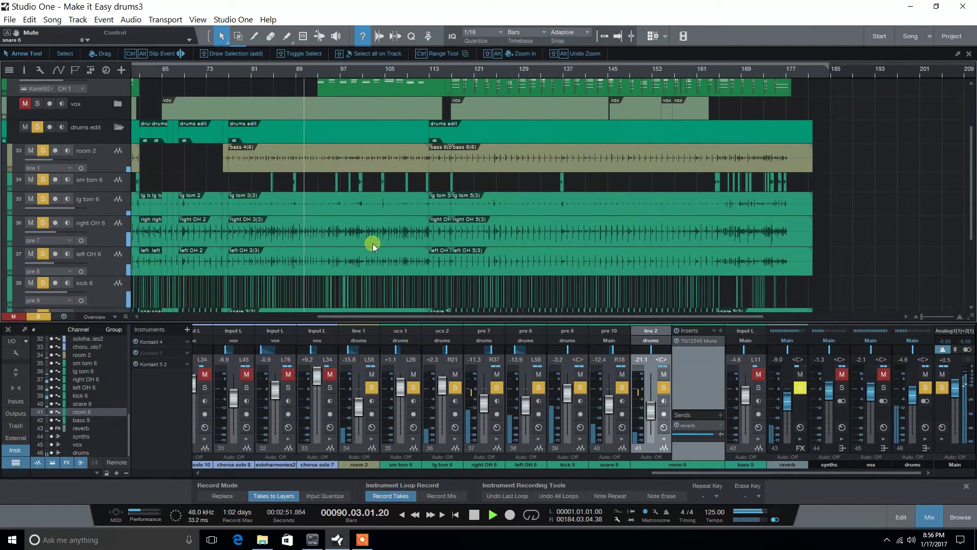
scroll(369, 237, down, 5)
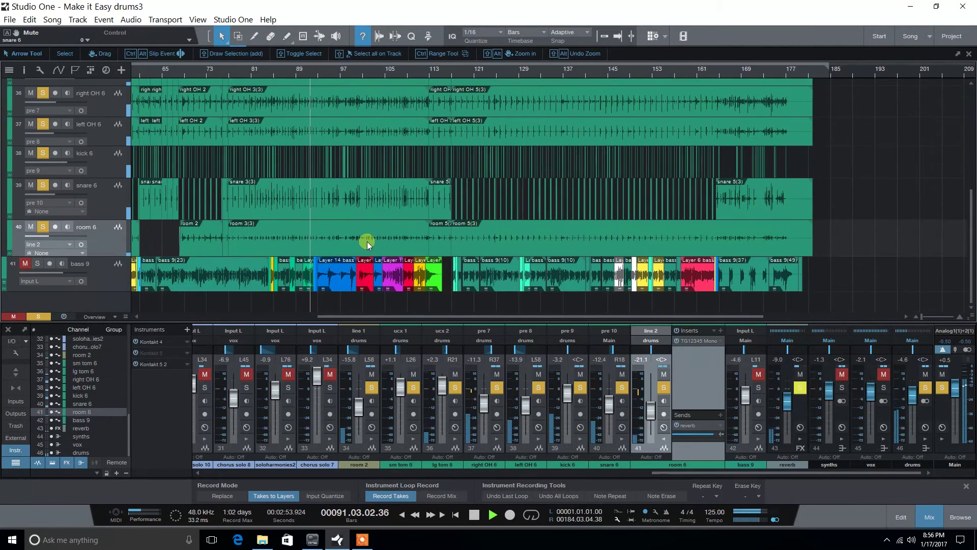
click(359, 71)
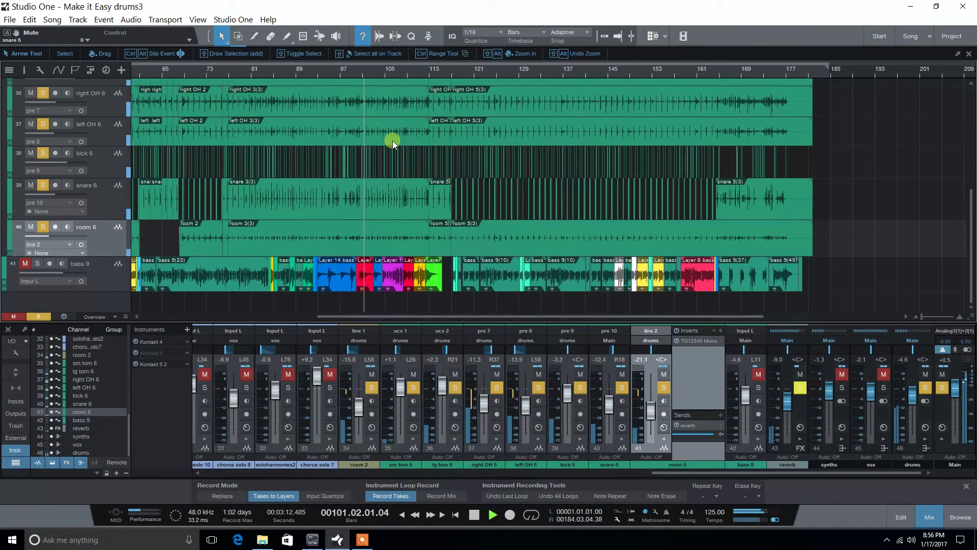
key(space)
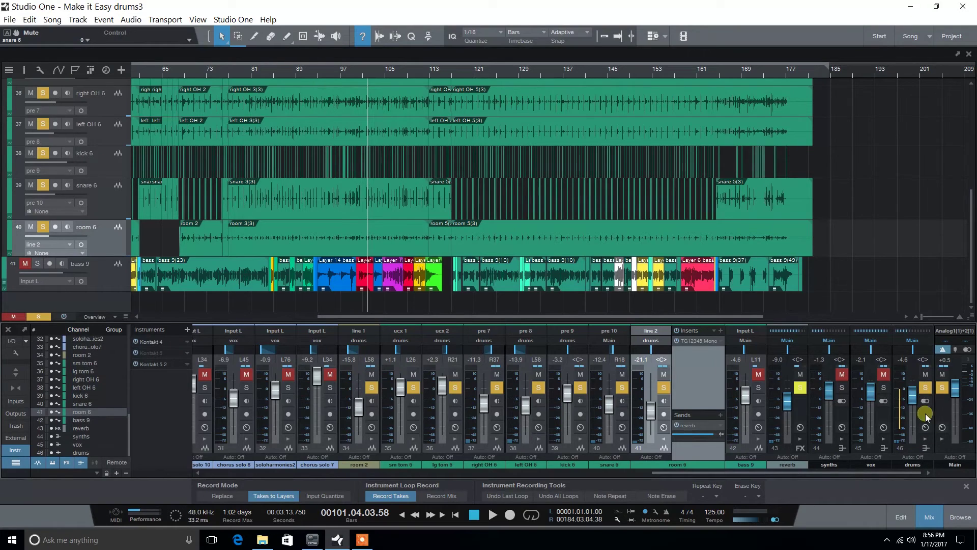
- Expand the drums bus channel, open The Glue 3 and examine its threshold and makeup settings while playing the drums
click(928, 431)
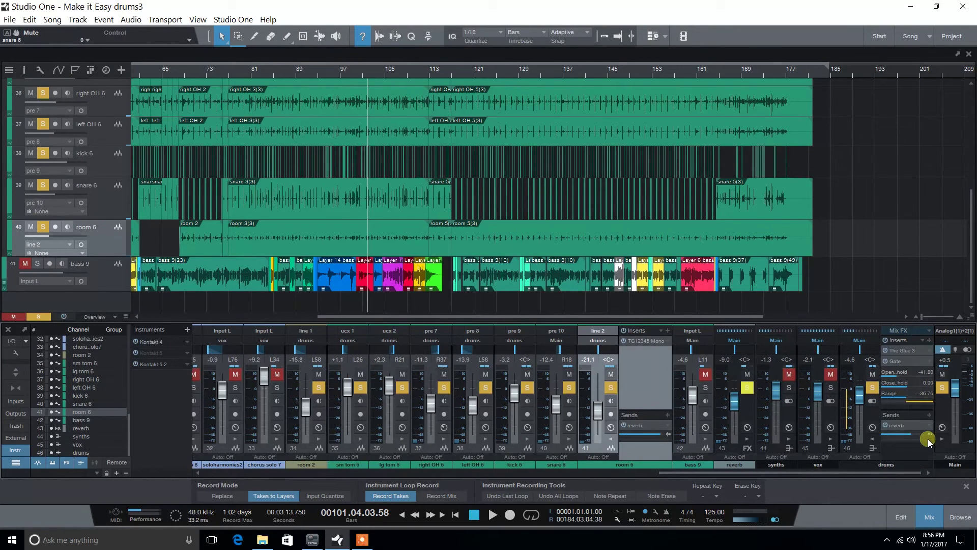
click(906, 351)
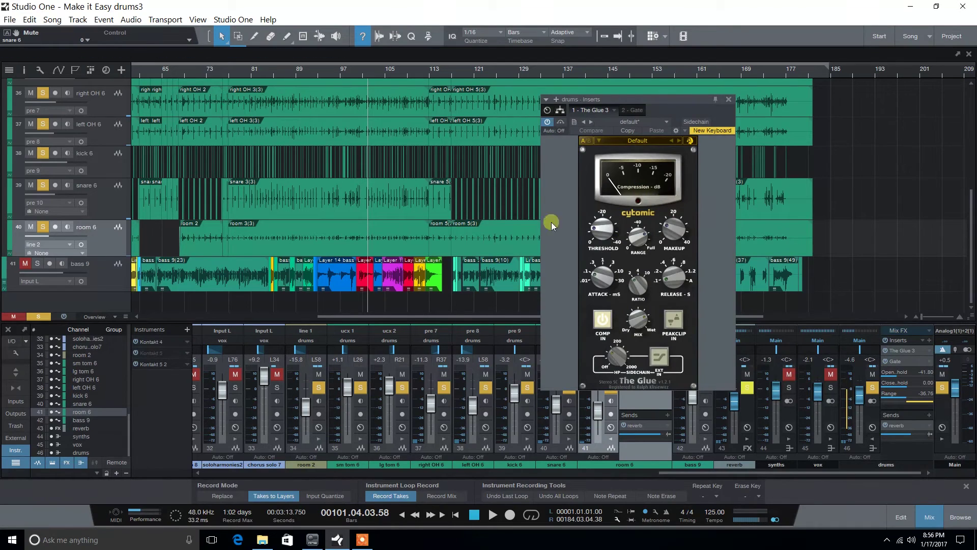
drag(648, 100, 745, 83)
key(space)
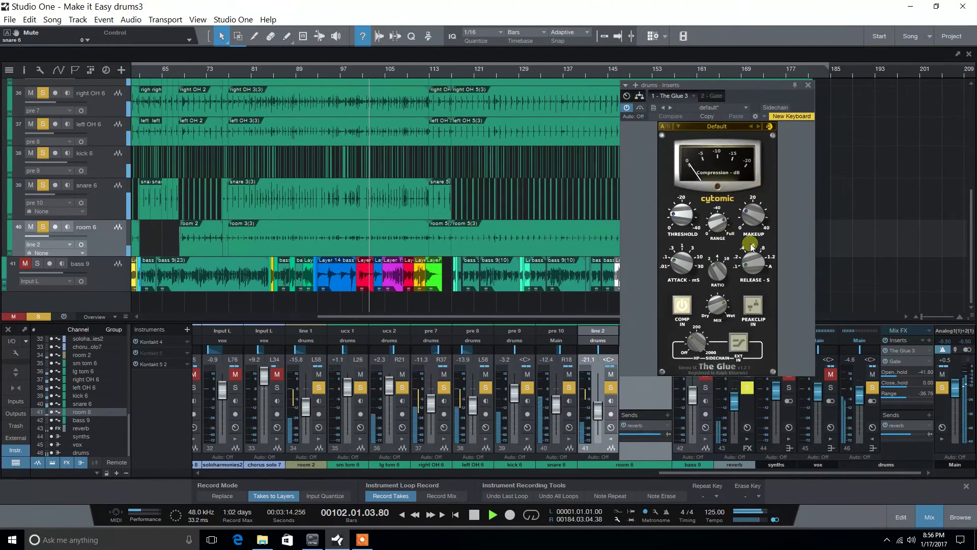
drag(754, 232, 757, 237)
drag(682, 216, 684, 211)
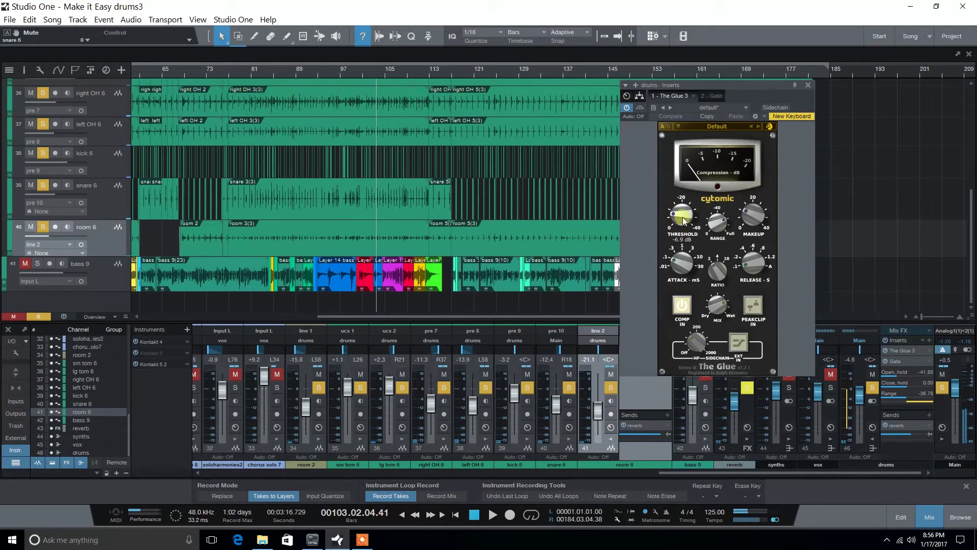
mouse_move(754, 216)
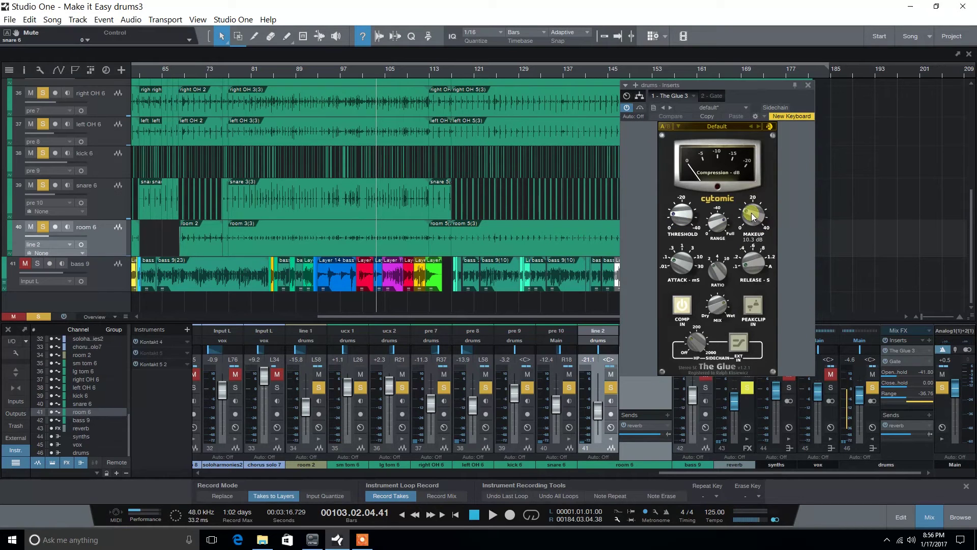
- Close The Glue 3 and compare the drums with it bypassed and active, playing from about bar 103
key(space)
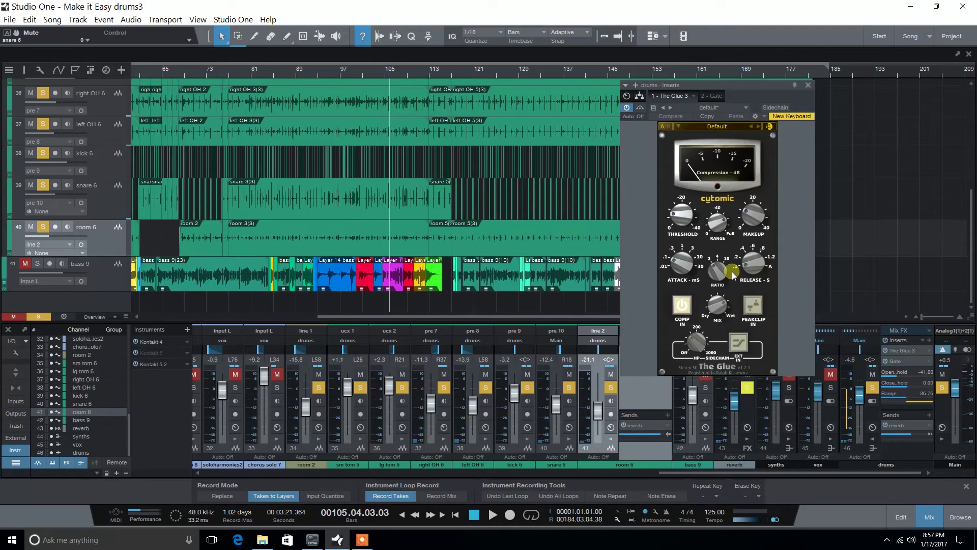
click(808, 85)
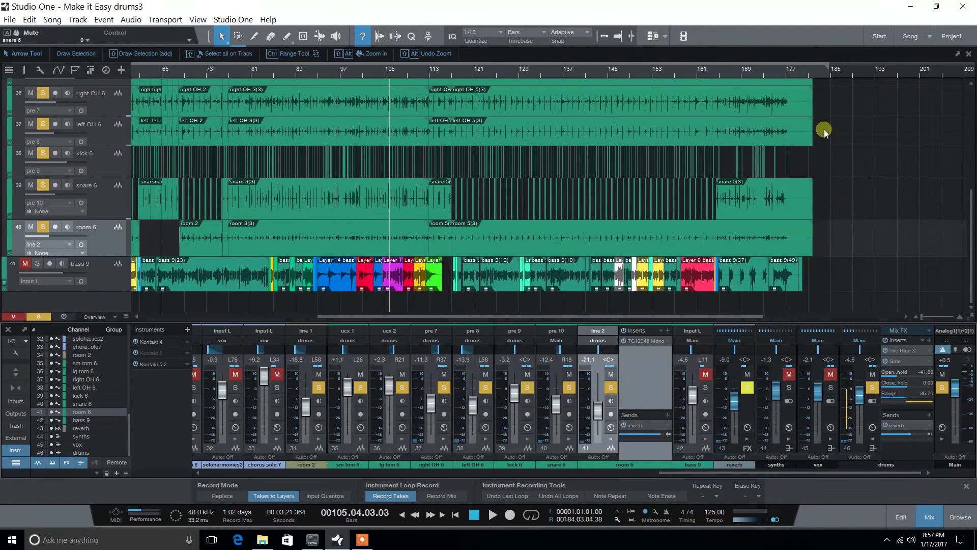
click(886, 350)
click(376, 70)
key(space)
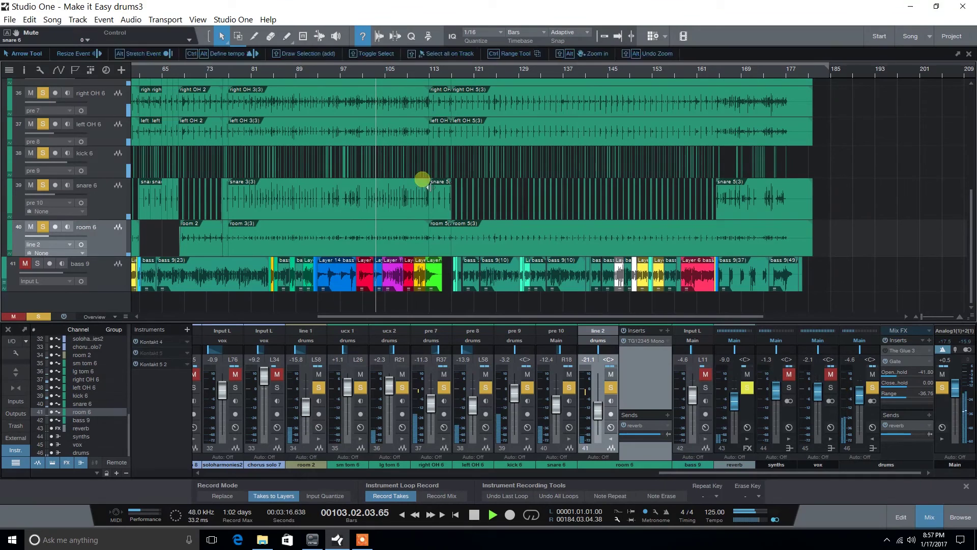
click(885, 351)
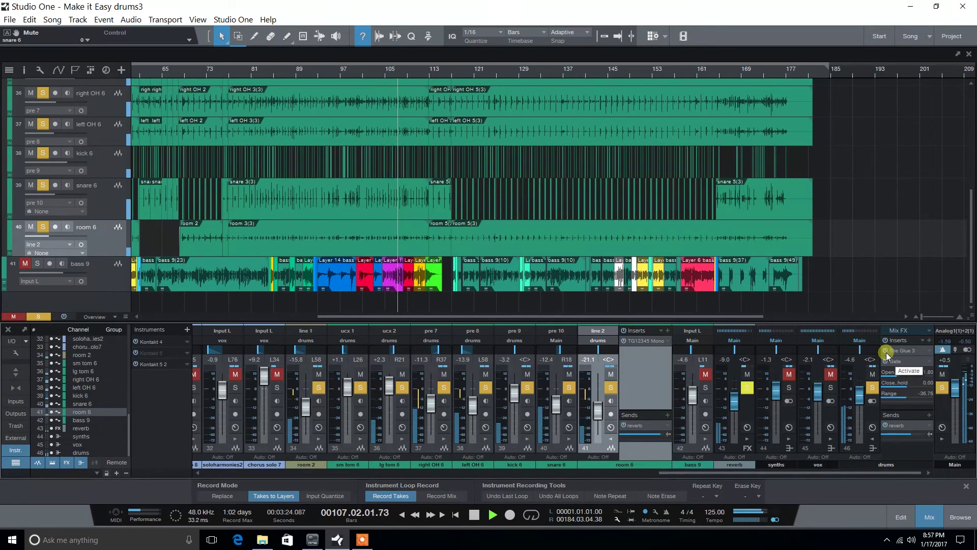
key(space)
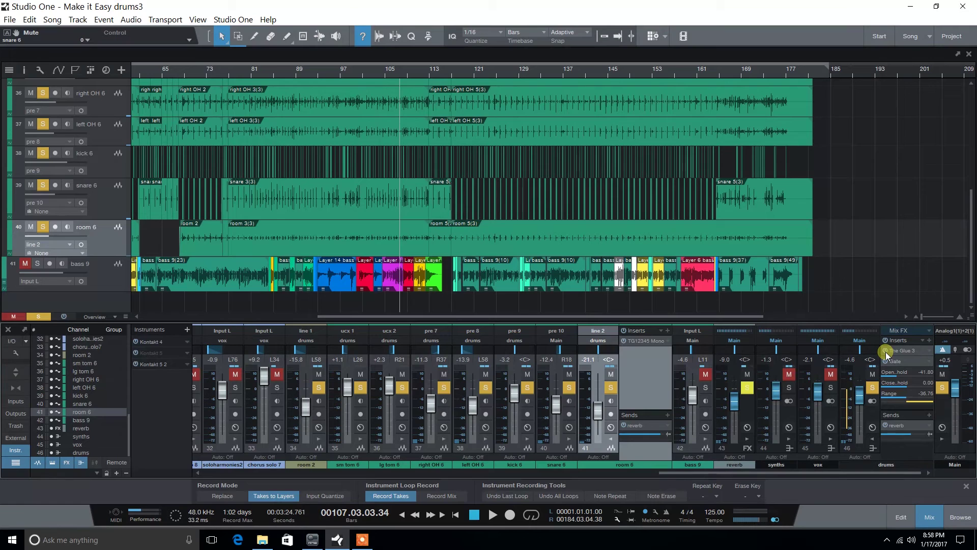
- Open the MMultiBandConvolution reverb and compare the drums bus with its reverb send on and off during playback, and close the plug-in
double_click(900, 425)
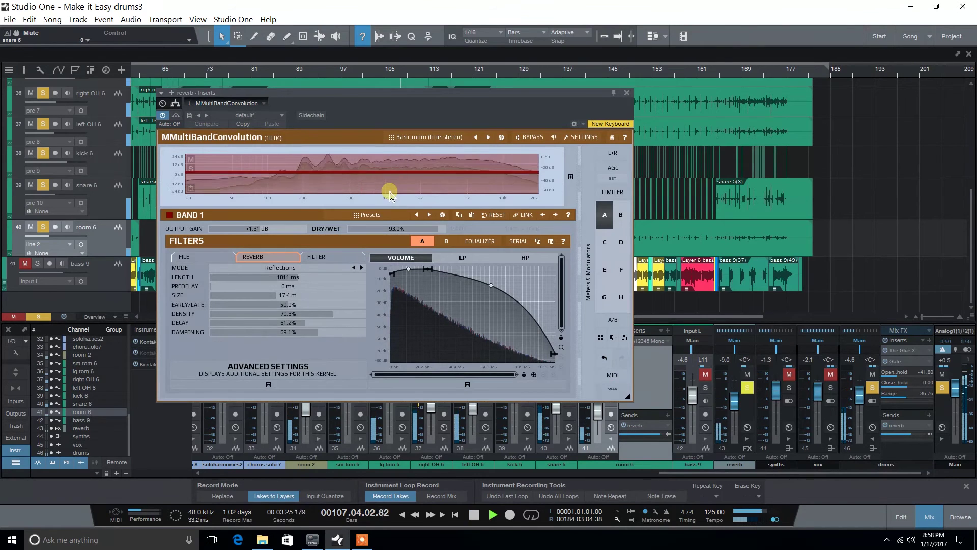
click(886, 424)
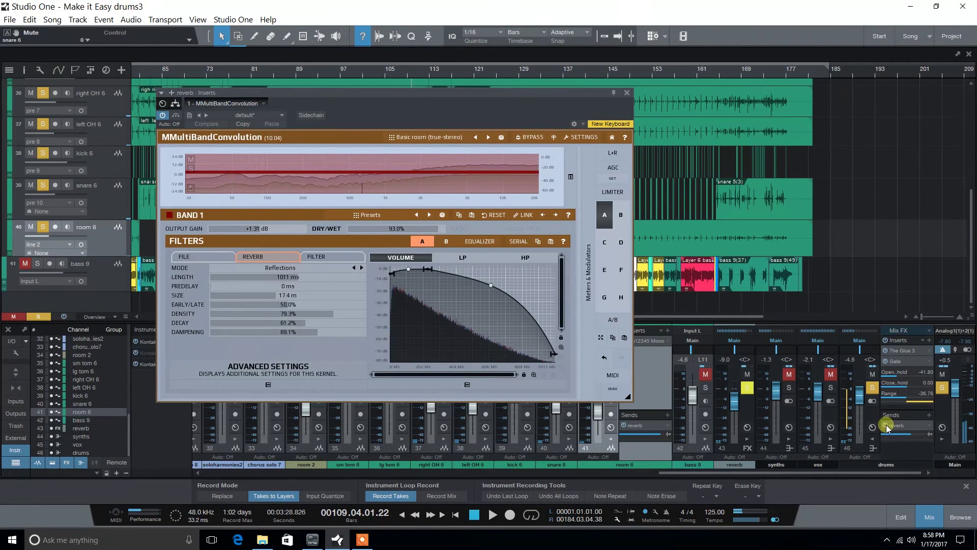
key(space)
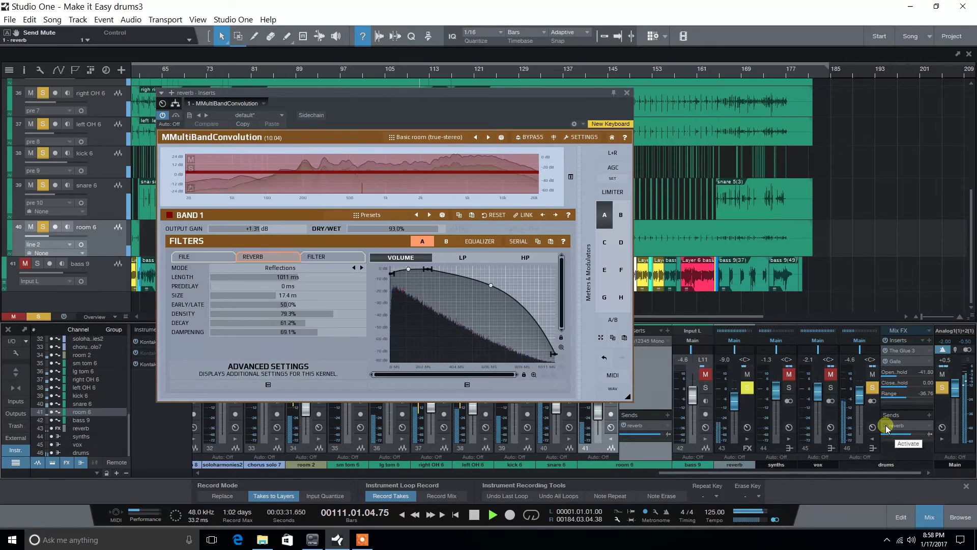
click(886, 427)
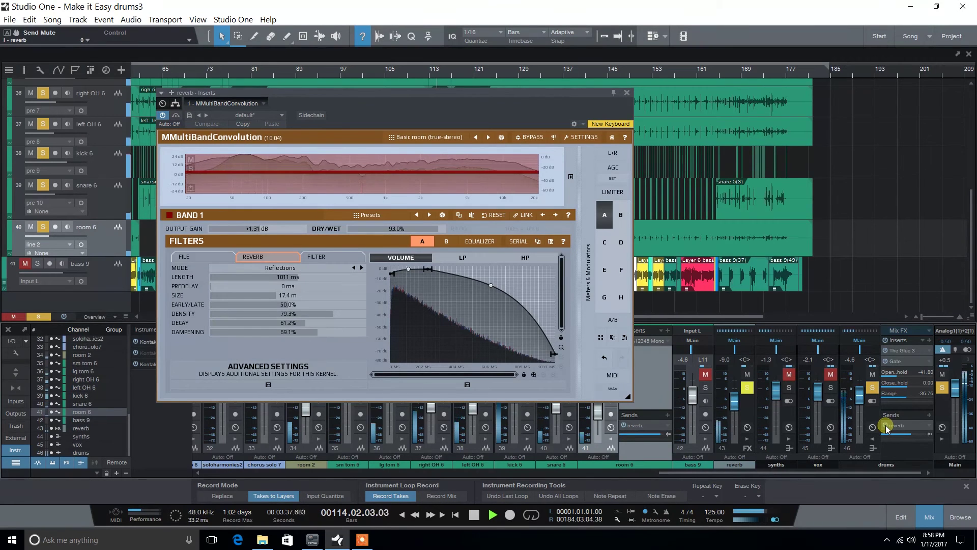
click(886, 428)
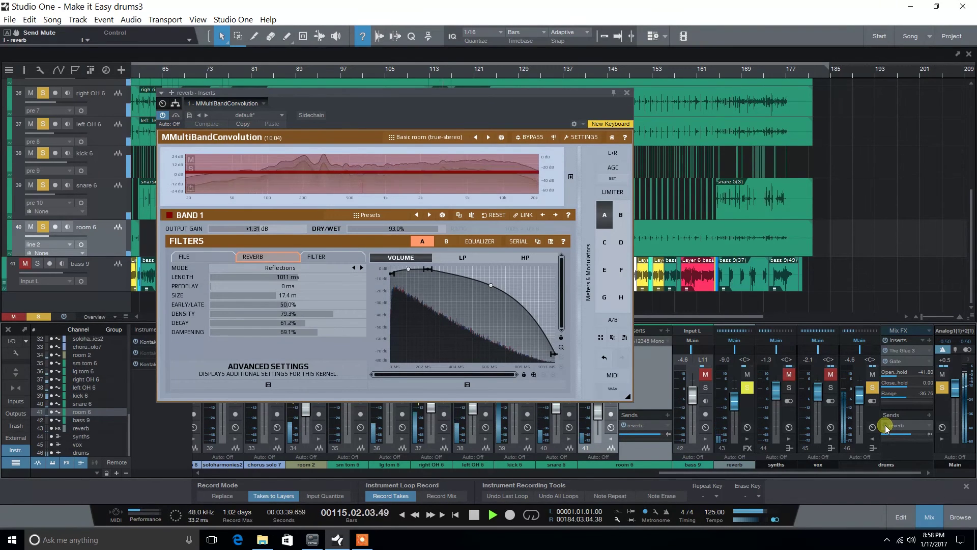
key(space)
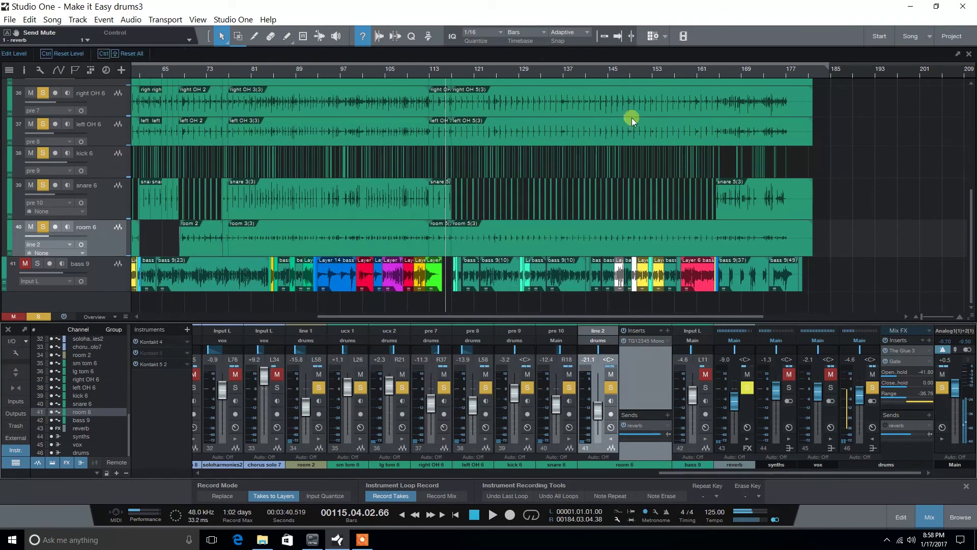
click(627, 93)
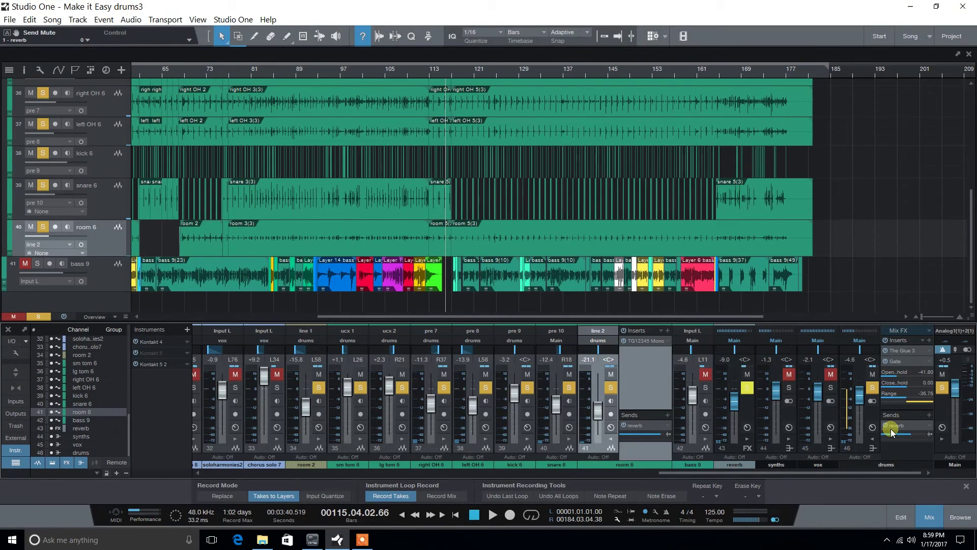
- Solo the bass 9 track and play it together with the drums from about bar 107
click(37, 264)
drag(394, 72, 398, 80)
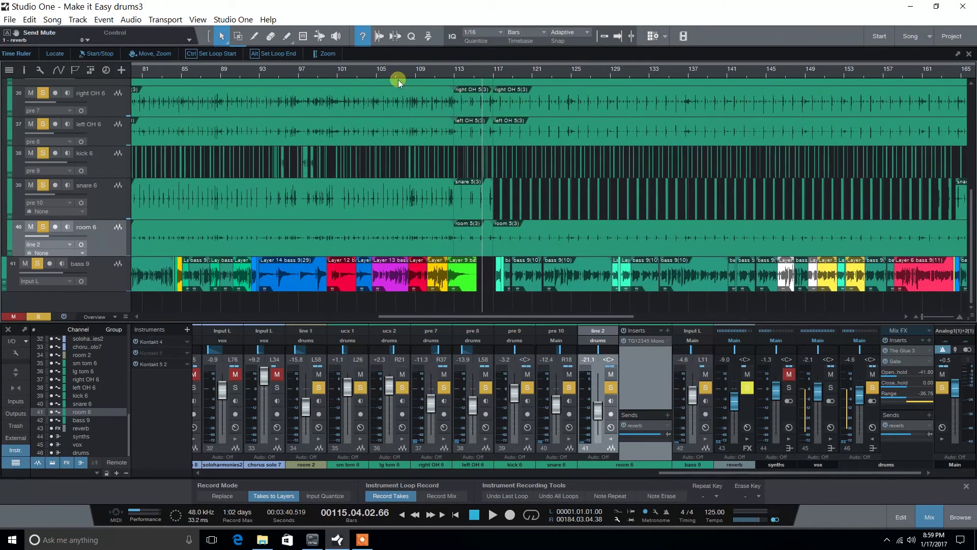
key(space)
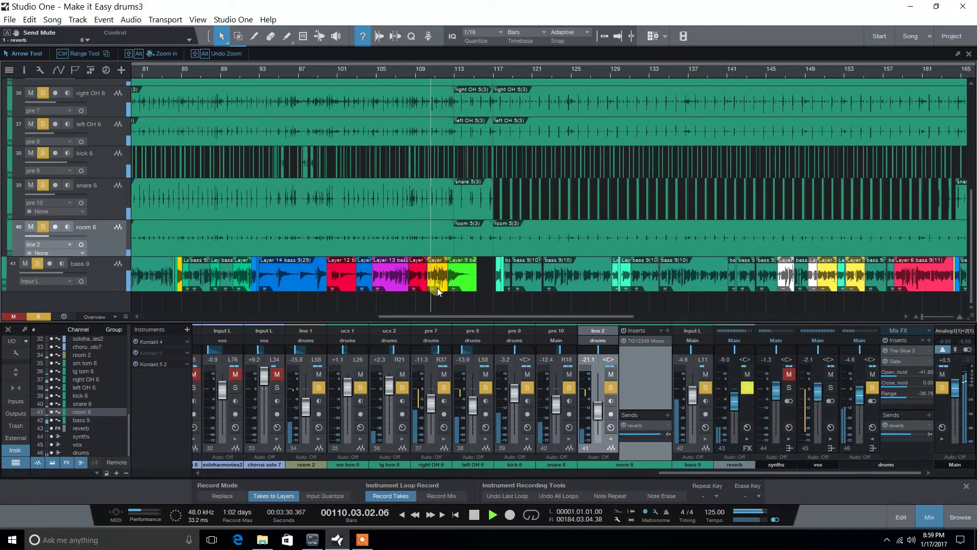
key(space)
- Select the snare 6 track and examine the output routing choices of its mixer channel, leaving the routing as it is
click(160, 168)
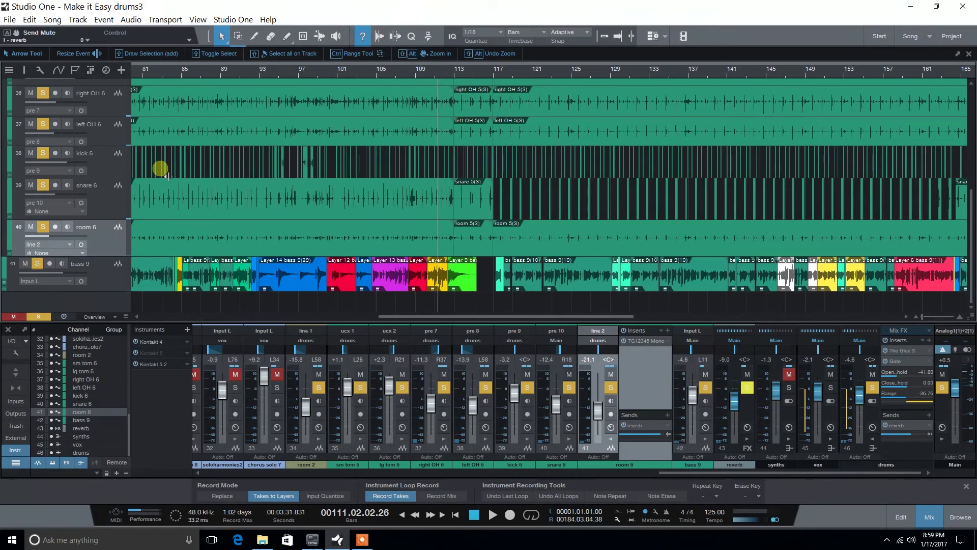
mouse_move(421, 74)
mouse_down()
mouse_move(374, 62)
mouse_move(404, 75)
mouse_up()
click(104, 212)
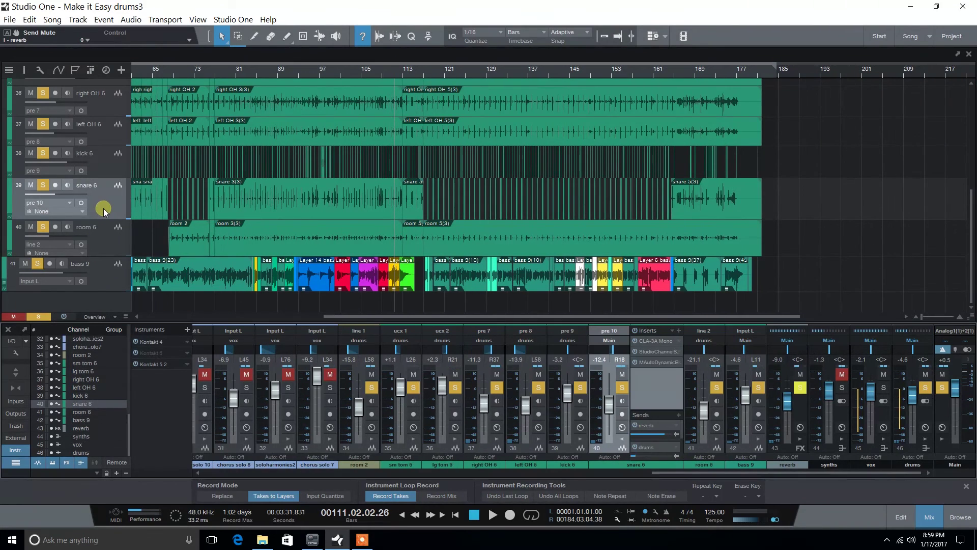
click(115, 251)
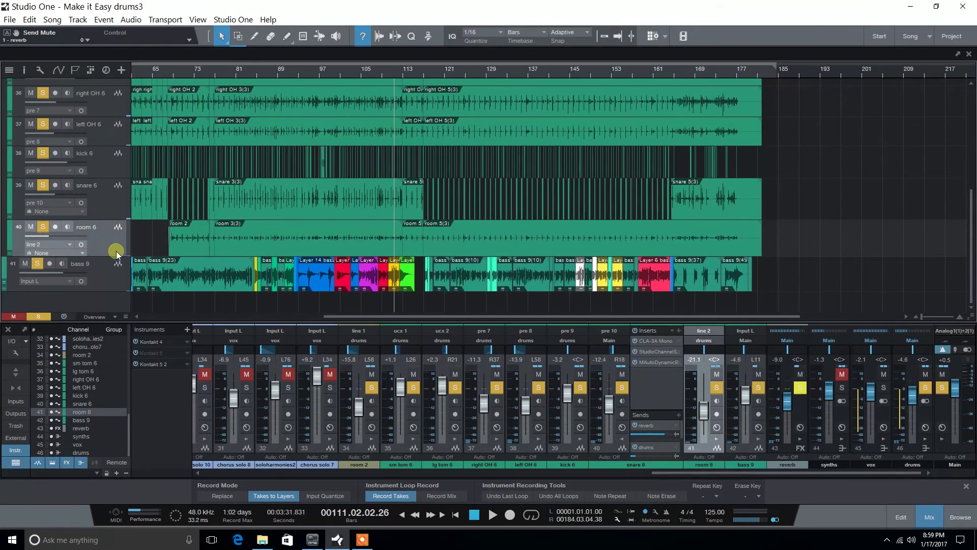
click(109, 211)
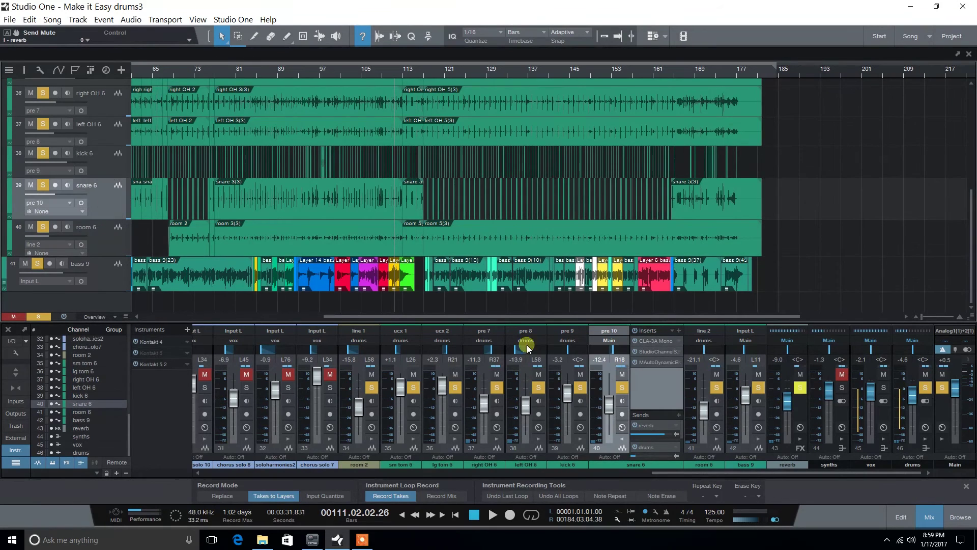
click(610, 341)
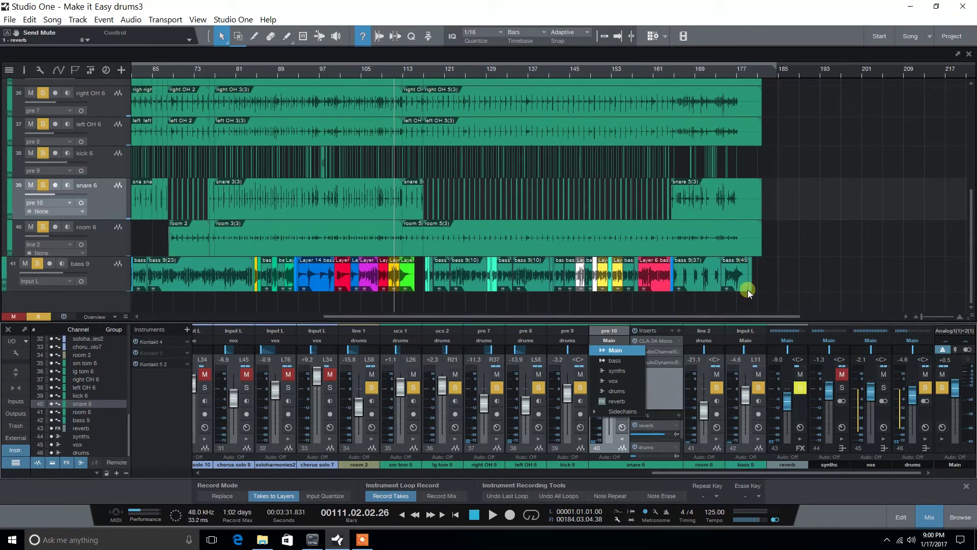
click(795, 280)
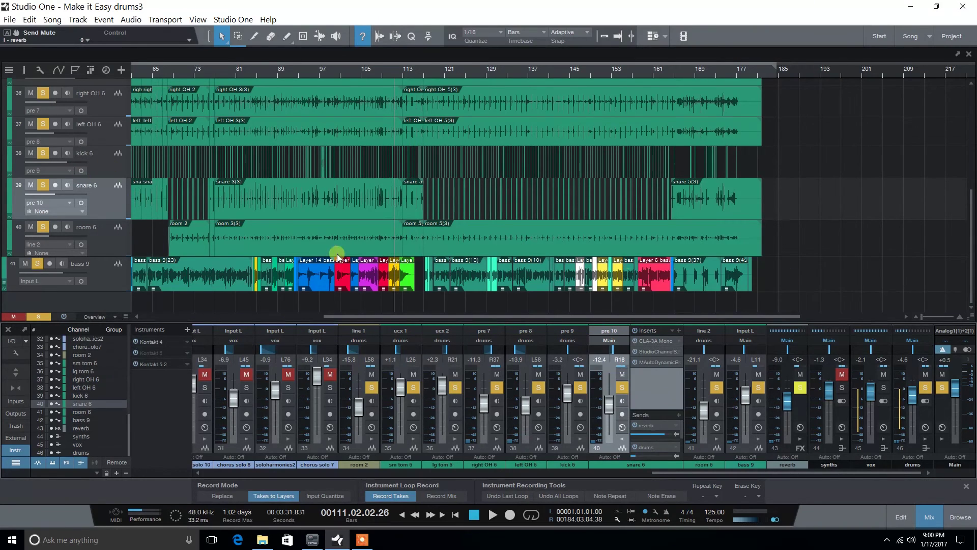
- Mute the bass 9 track and play a short passage of the drums from about bar 111
click(25, 263)
key(space)
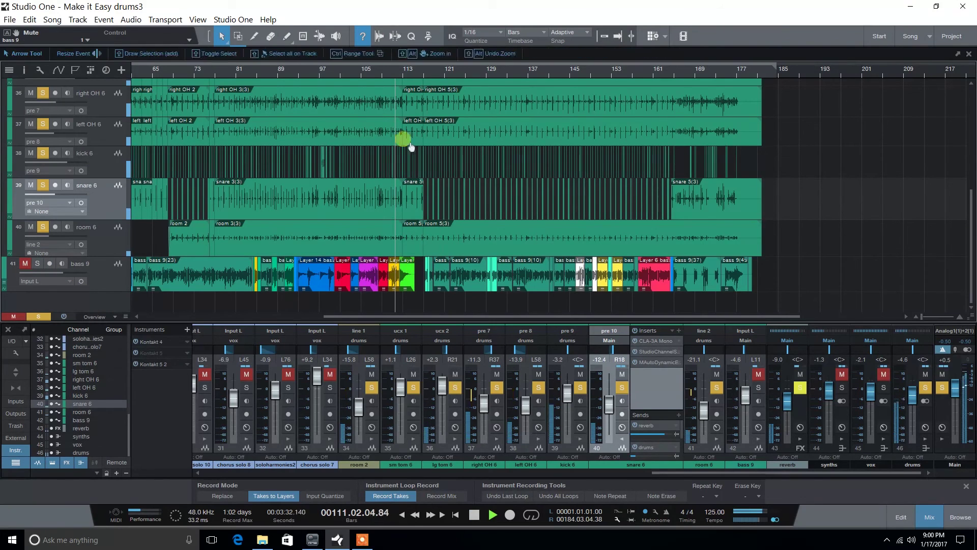
key(space)
- Route the snare 6 output to the drums bus and play the mix from about bar 110
click(610, 341)
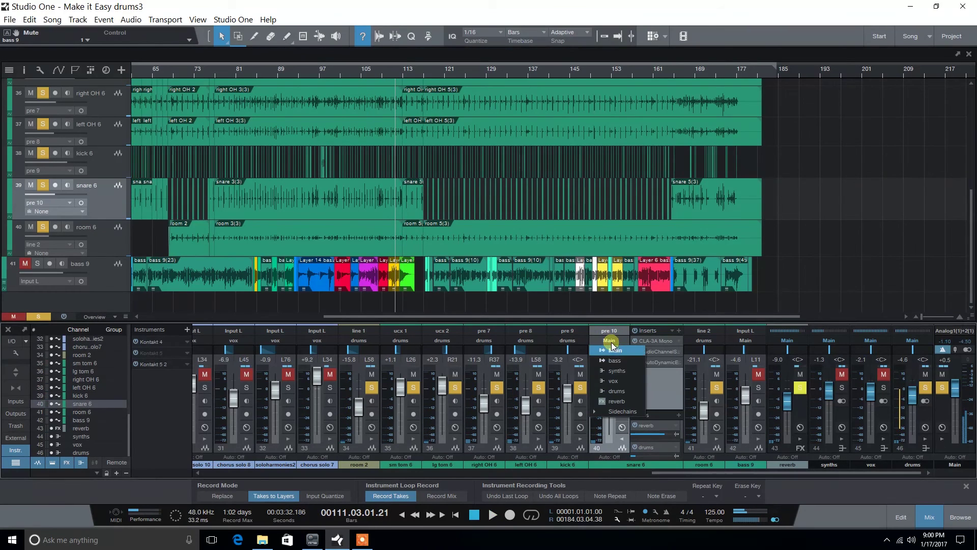
click(630, 393)
double_click(391, 76)
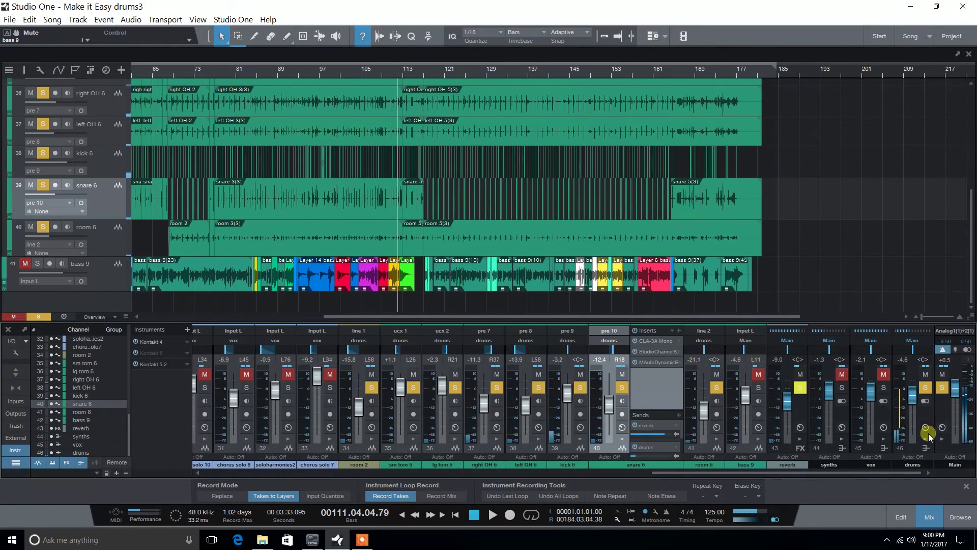
- Expand the drums bus channel, open The Glue 3 and examine its compression meter while playing with the snare routed through the bus
click(908, 396)
click(926, 428)
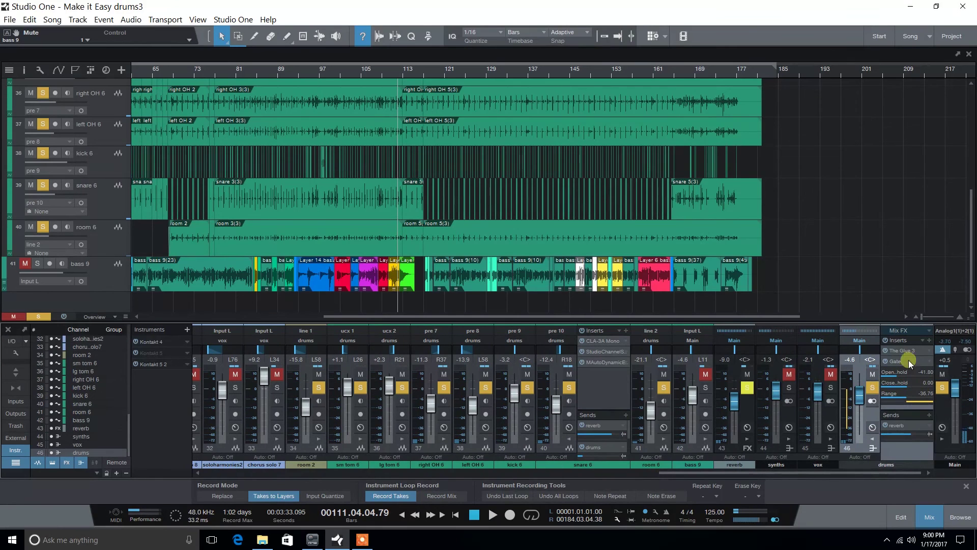
click(906, 350)
key(space)
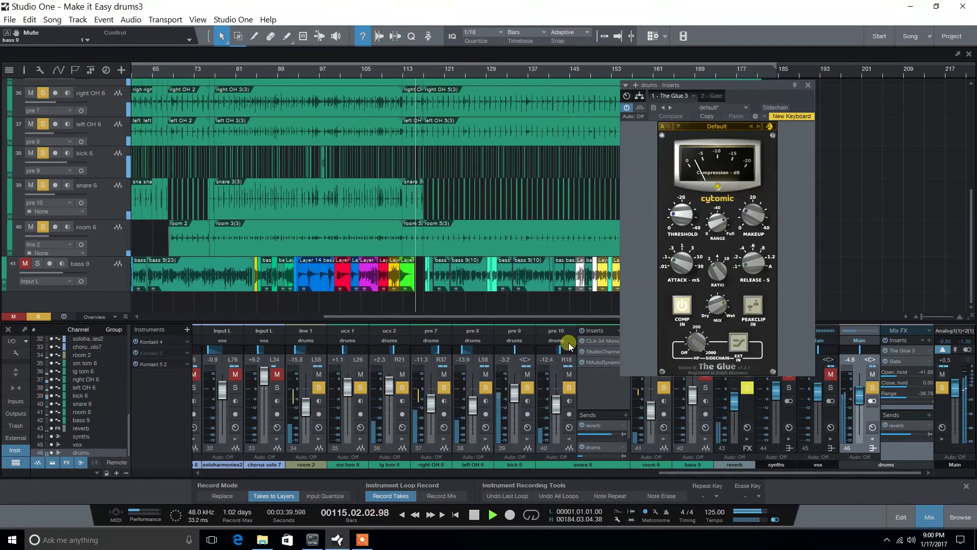
key(space)
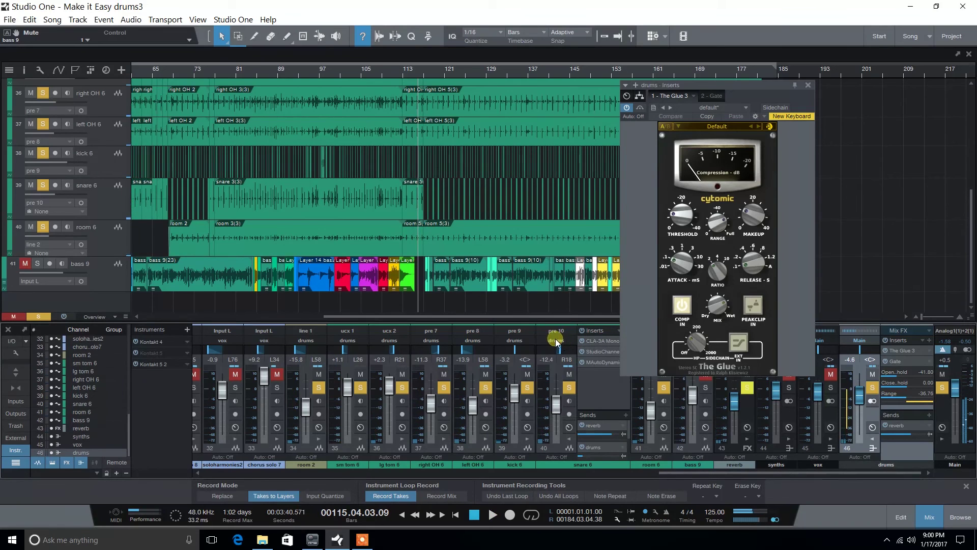
- Route the snare 6 output back to Main, move the playhead to about bar 112 and check the level of its drums send
click(547, 339)
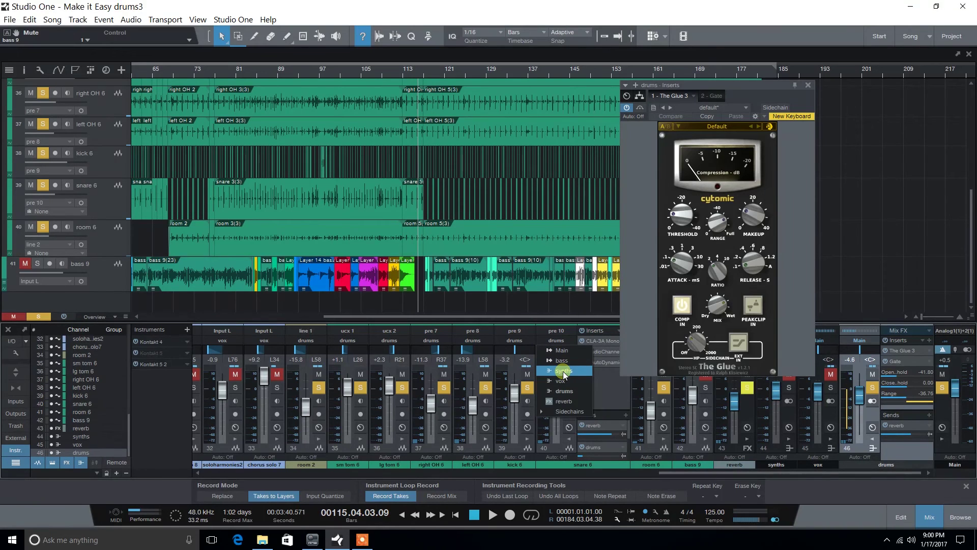
click(563, 351)
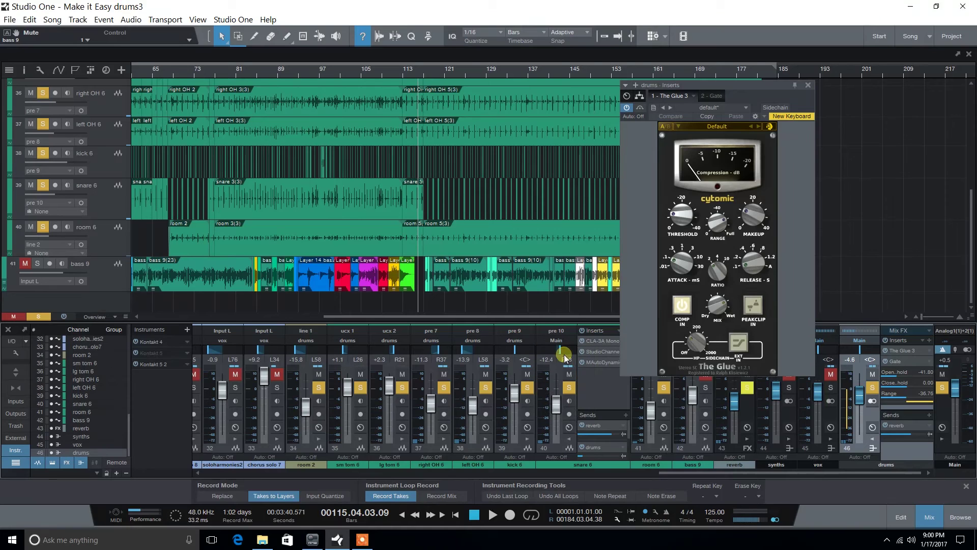
click(400, 73)
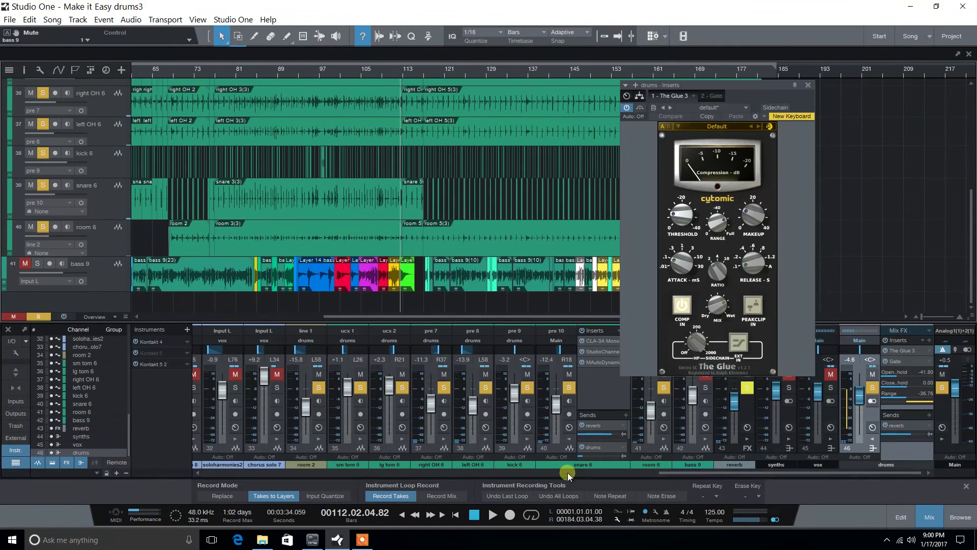
drag(586, 456, 586, 456)
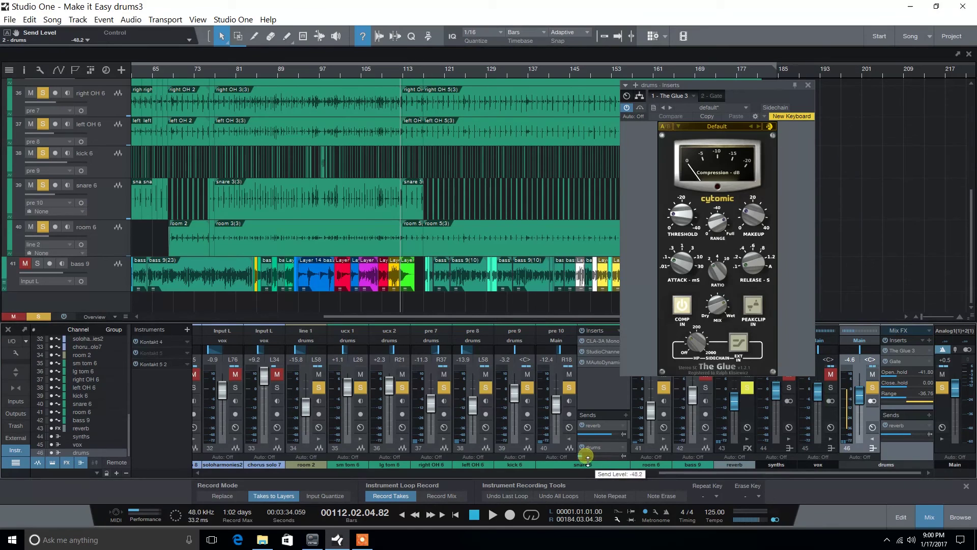
click(605, 418)
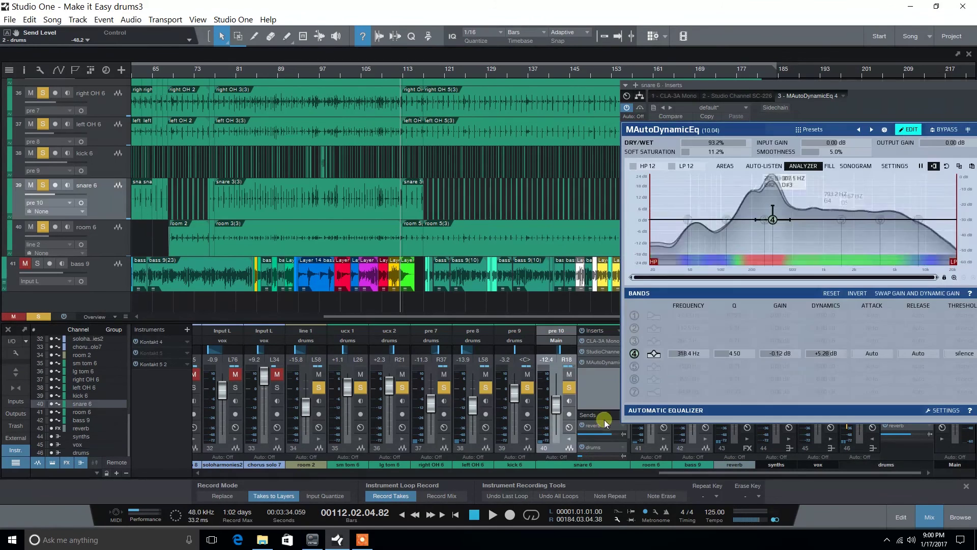
drag(961, 85, 732, 87)
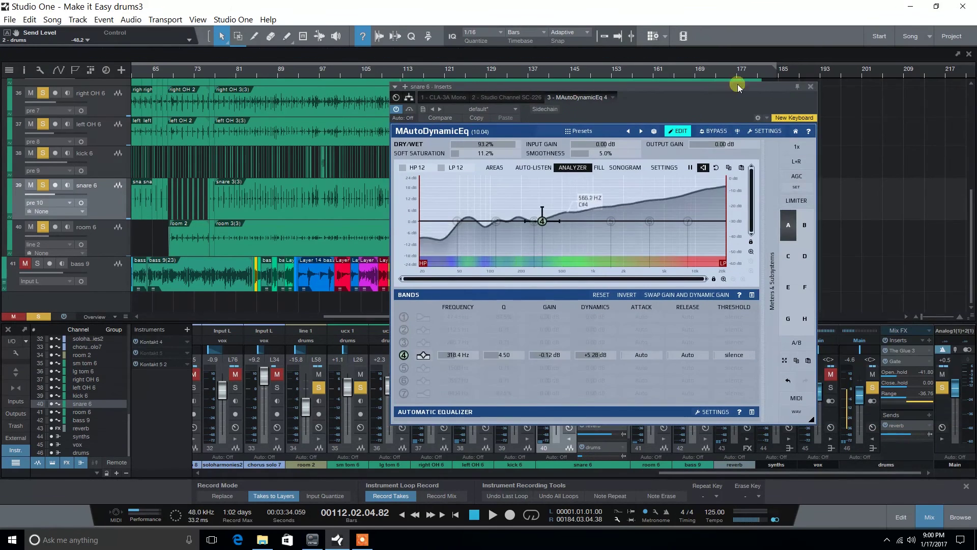
click(811, 86)
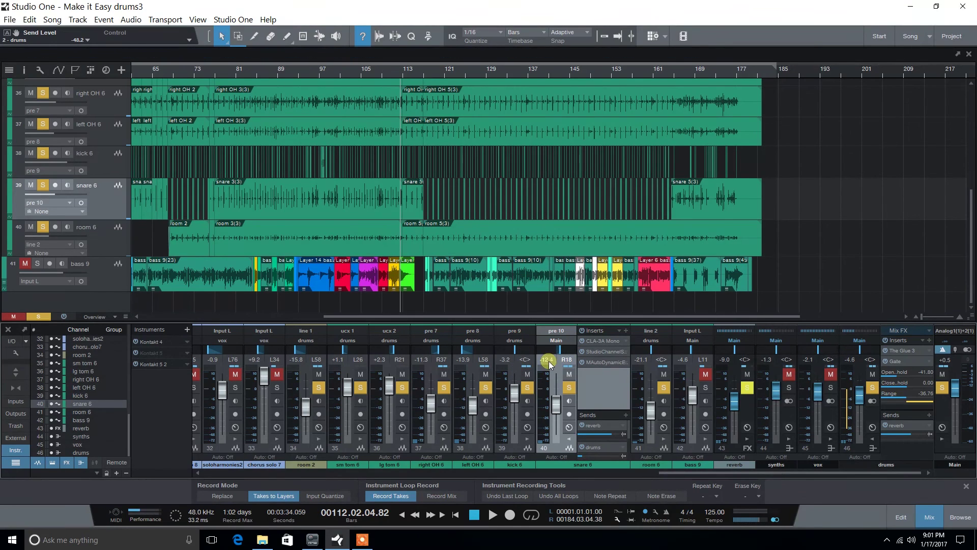
- Play a short passage of the drums from about bar 112 and route the snare 6 output to the drums bus
key(space)
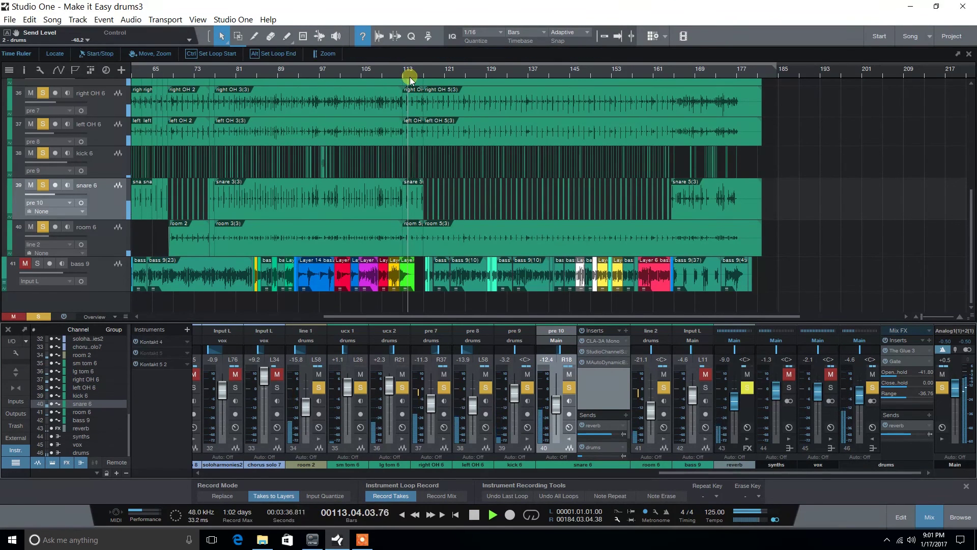
drag(410, 75, 415, 92)
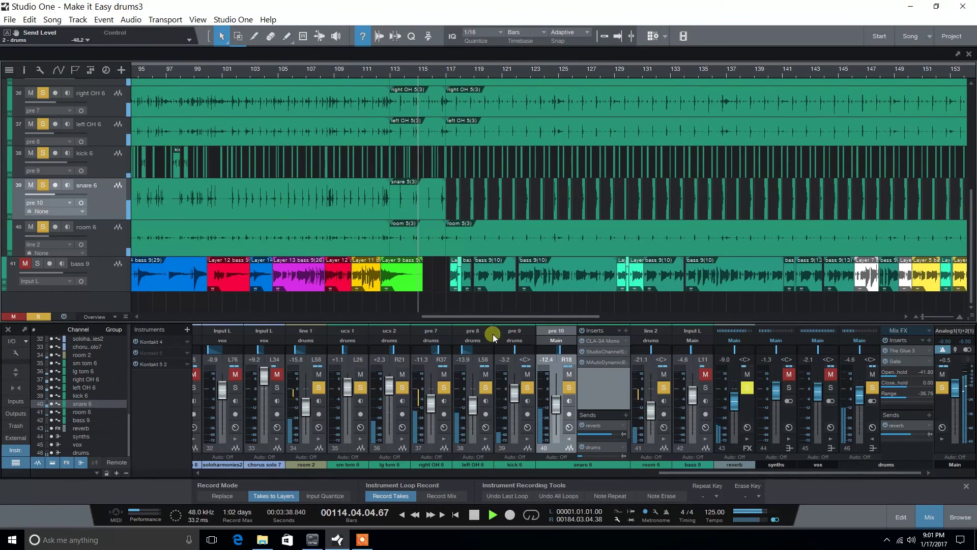
click(567, 349)
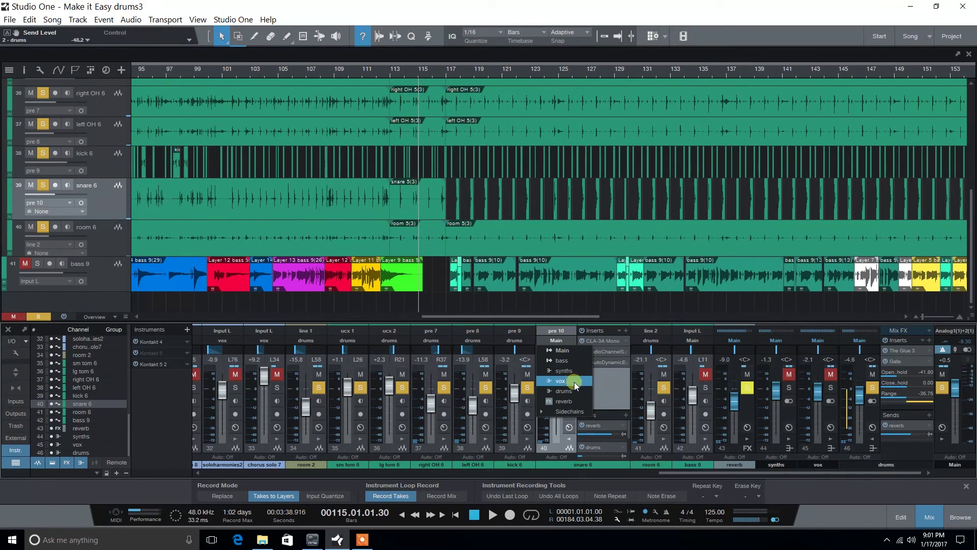
click(564, 391)
- Play the drums from about bar 113 with the snare through the bus, and return the snare 6 output to Main
click(401, 71)
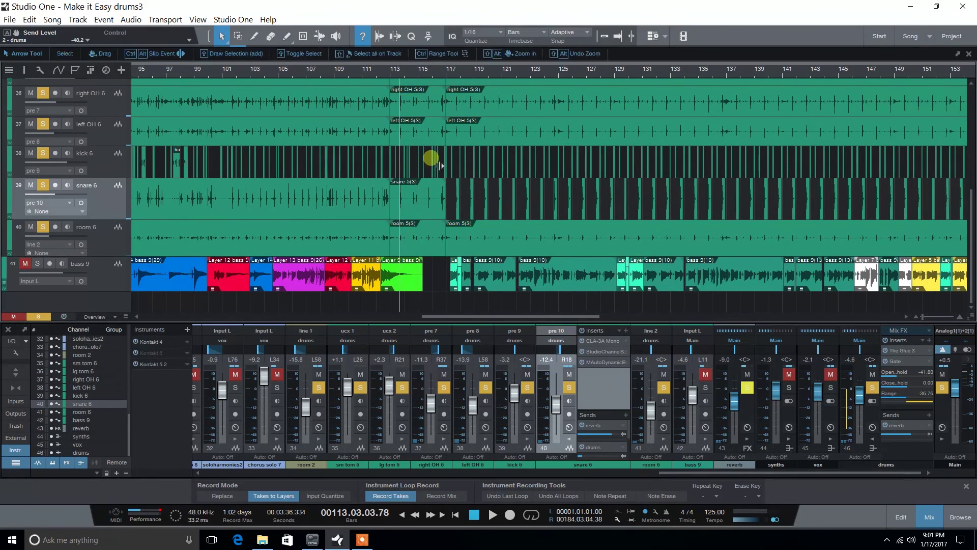
click(393, 70)
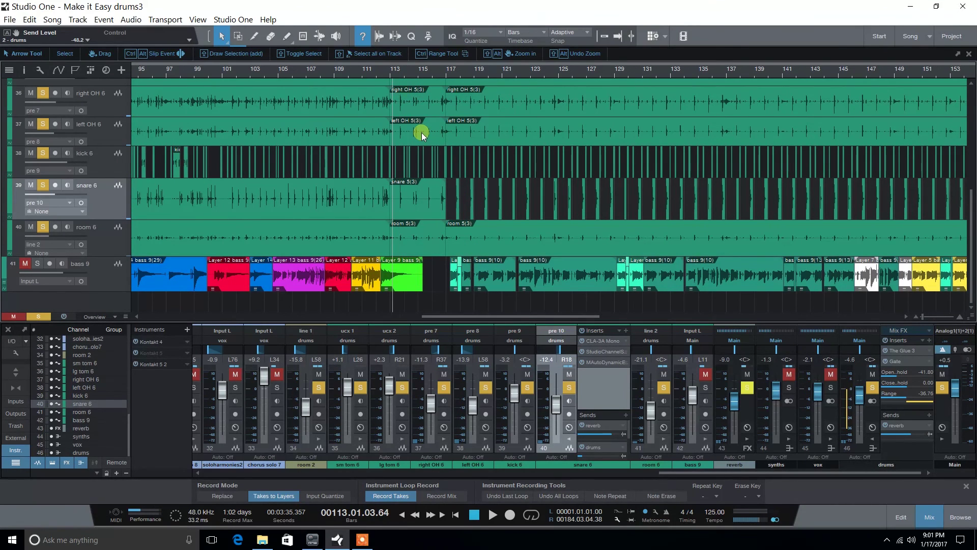
key(space)
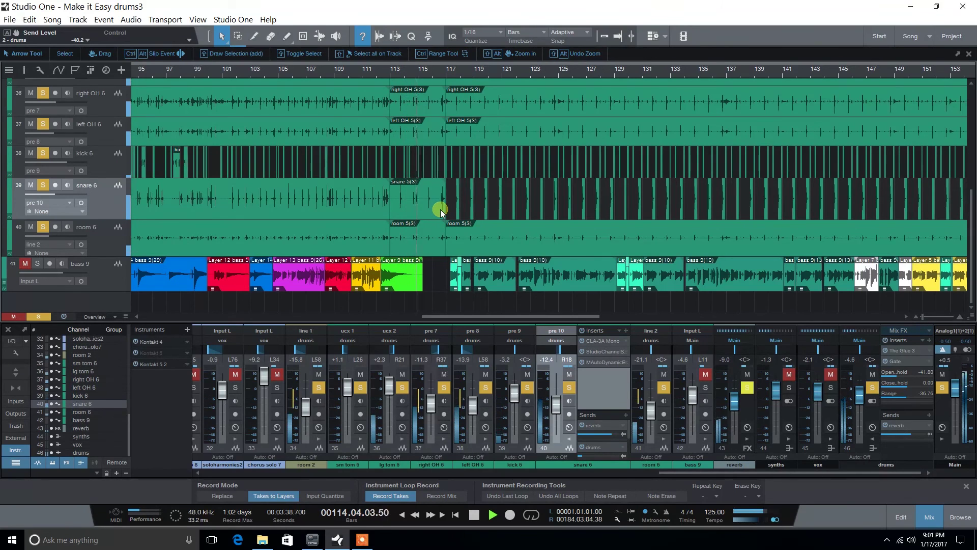
key(space)
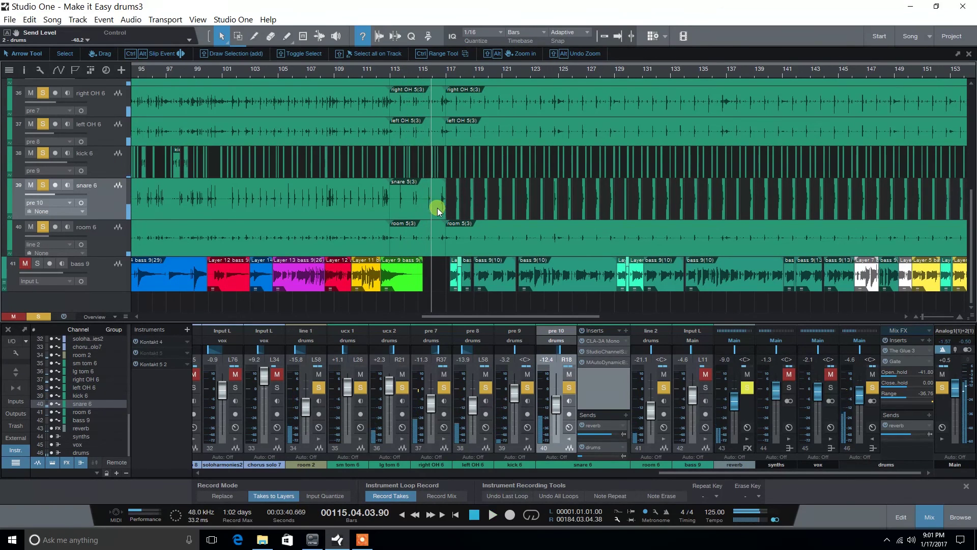
click(562, 340)
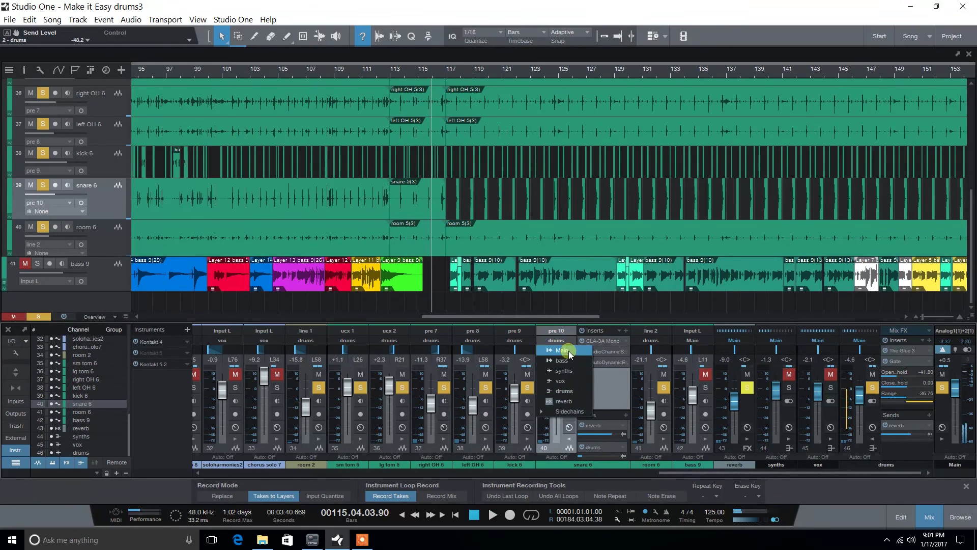
click(569, 351)
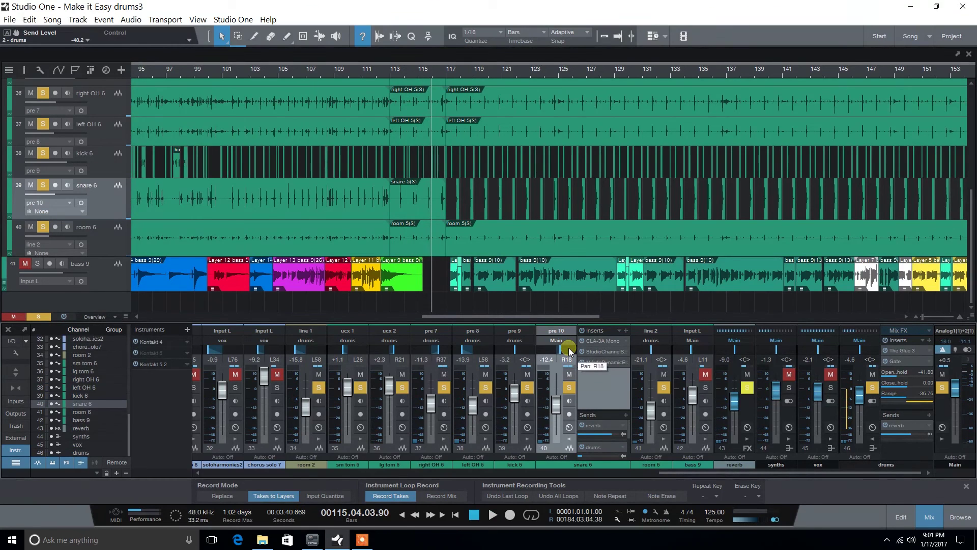
- Unmute the bass 9 track and solo it together with the drum tracks
drag(429, 72, 374, 65)
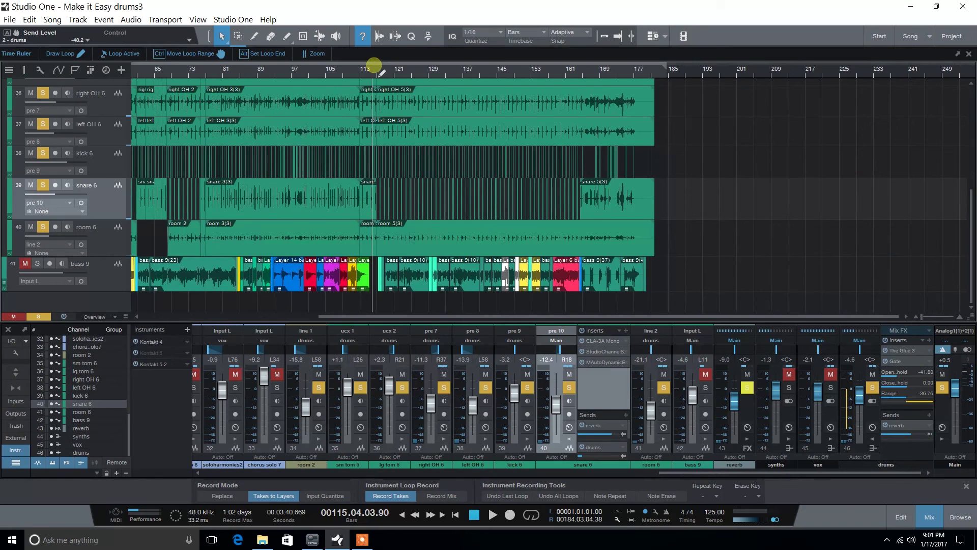
click(25, 263)
click(37, 264)
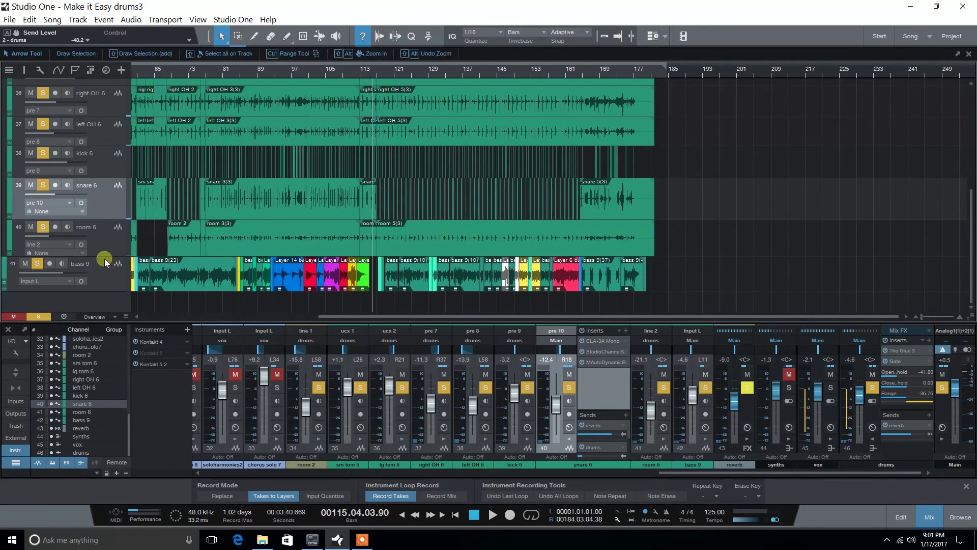
- Play the soloed drums and bass from about bar 103 and stop after a few bars
mouse_move(341, 78)
mouse_down()
mouse_move(371, 72)
mouse_move(331, 73)
mouse_move(368, 71)
mouse_move(333, 63)
mouse_up()
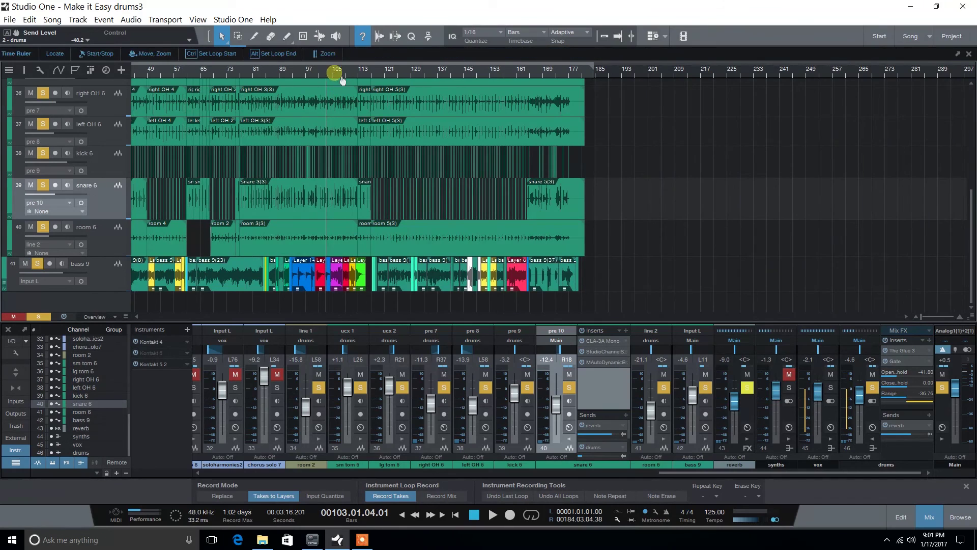
drag(333, 76, 330, 72)
key(space)
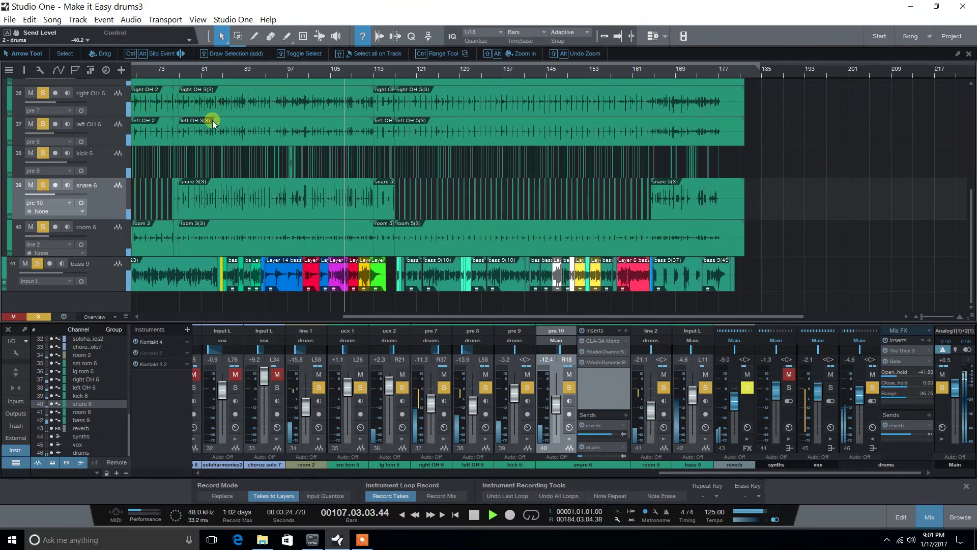
click(478, 519)
- Lower the bass 9 track's volume to -7.7 dB while playing the drums and bass from about bar 106
drag(61, 273, 61, 281)
click(340, 69)
key(space)
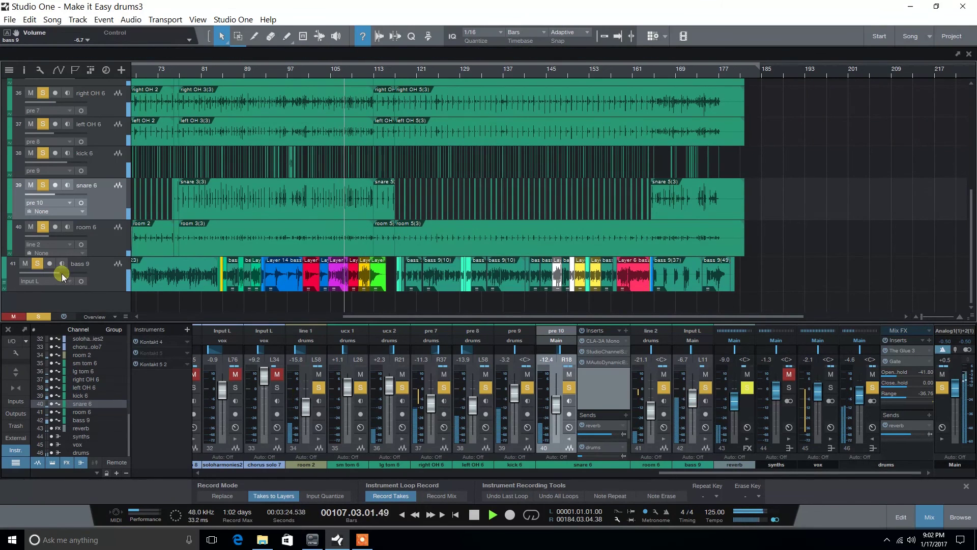
drag(58, 273, 66, 281)
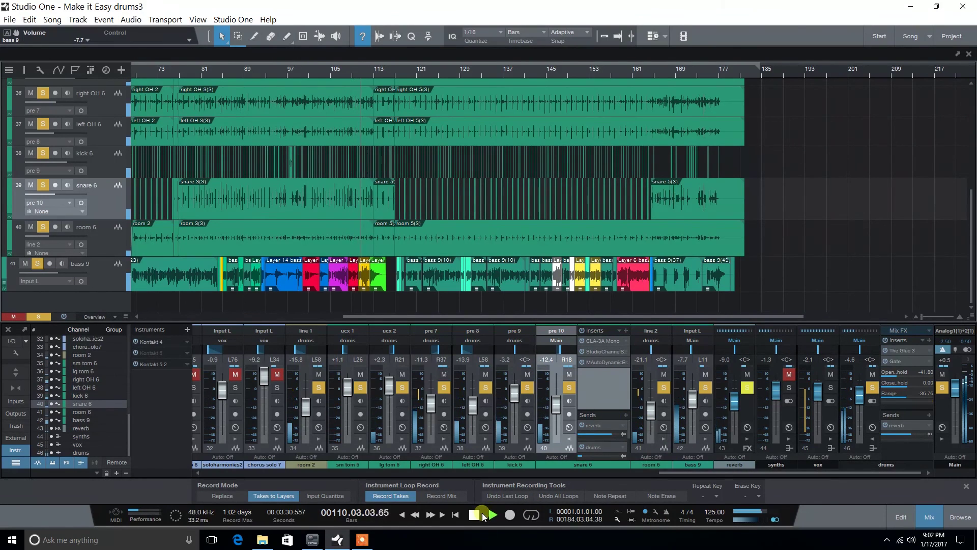
click(475, 515)
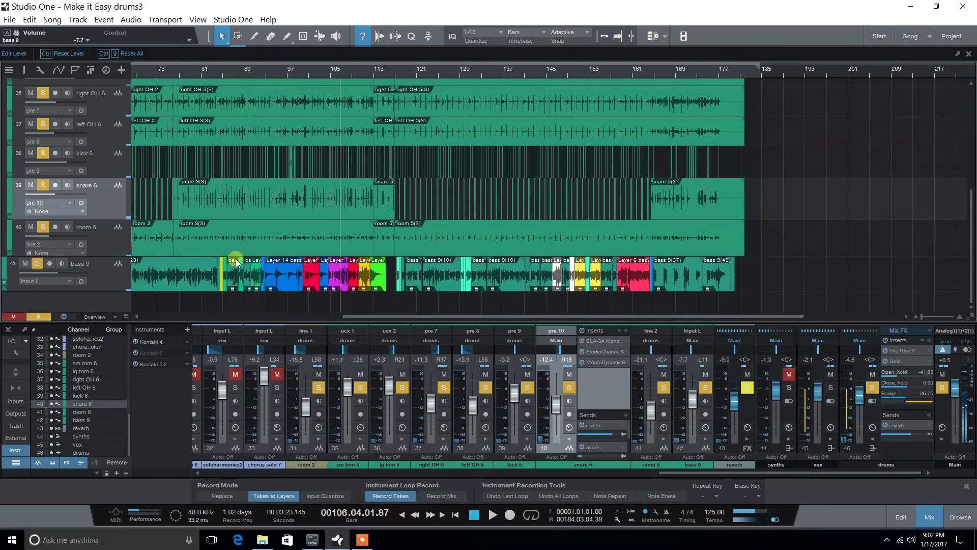
- Clear all track solos and unmute the bass 9 track
click(36, 315)
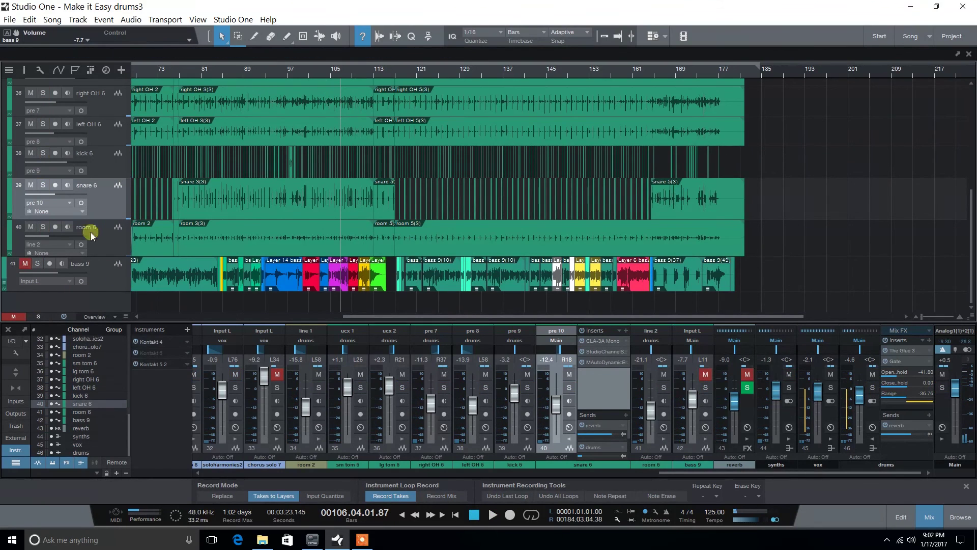
scroll(249, 190, up, 5)
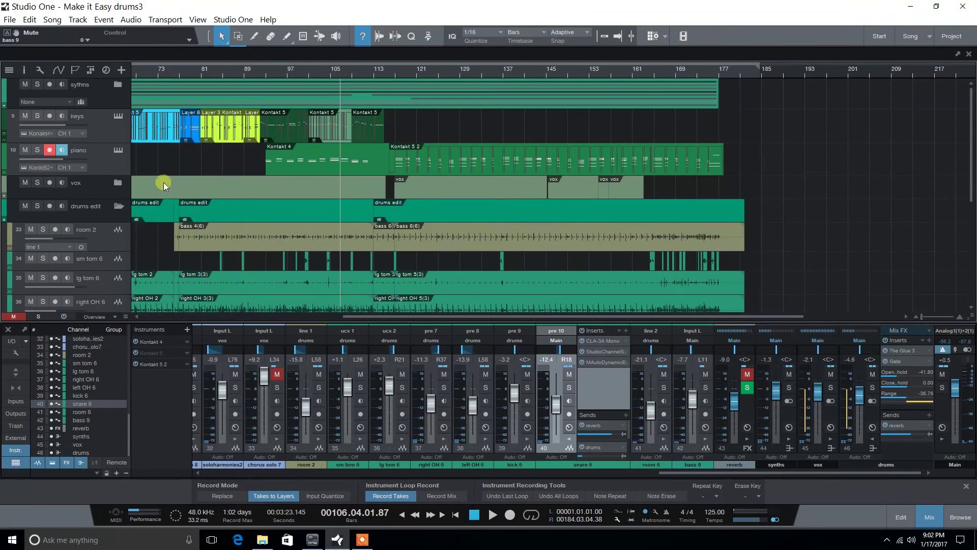
- Play the full mix from about bar 105 to about bar 112
click(332, 74)
key(space)
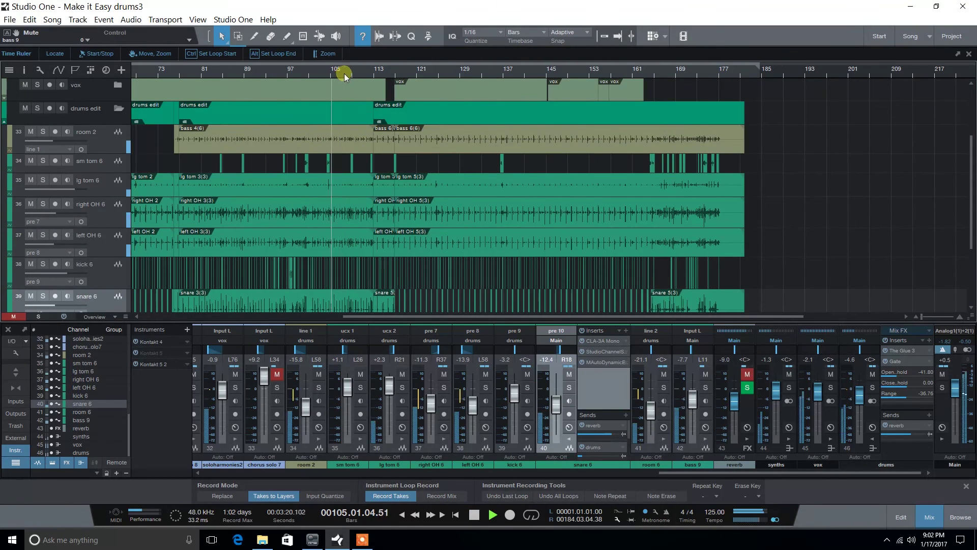
key(e)
scroll(377, 178, down, 4)
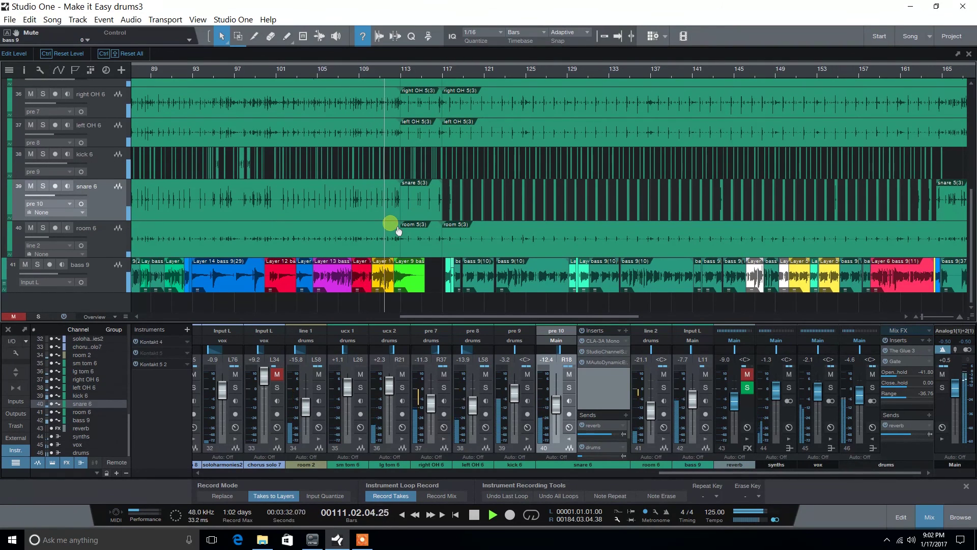
key(space)
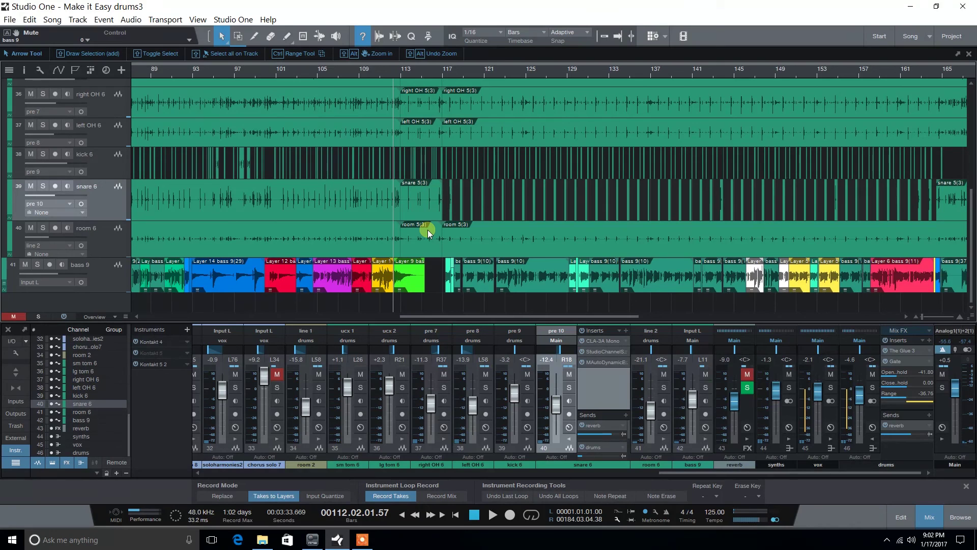
drag(396, 70, 410, 57)
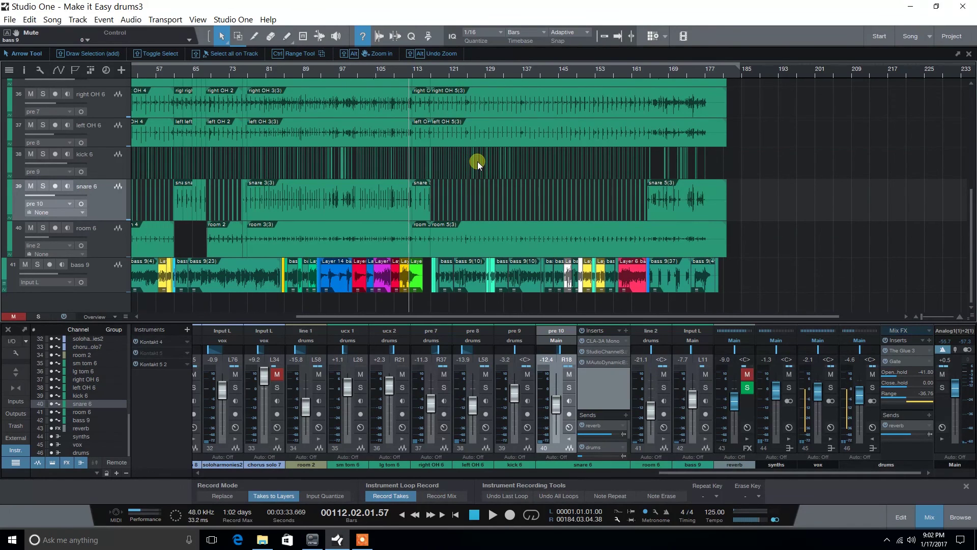
scroll(479, 162, up, 5)
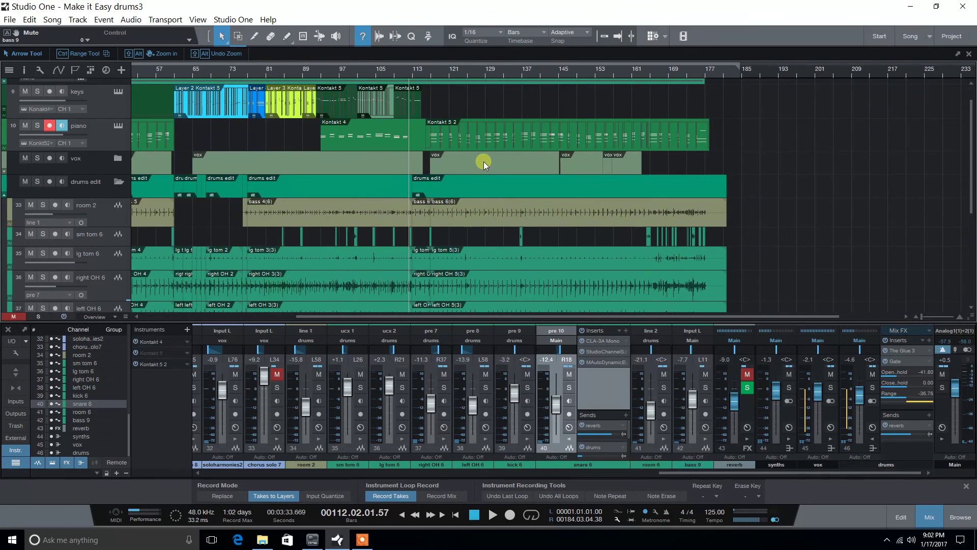